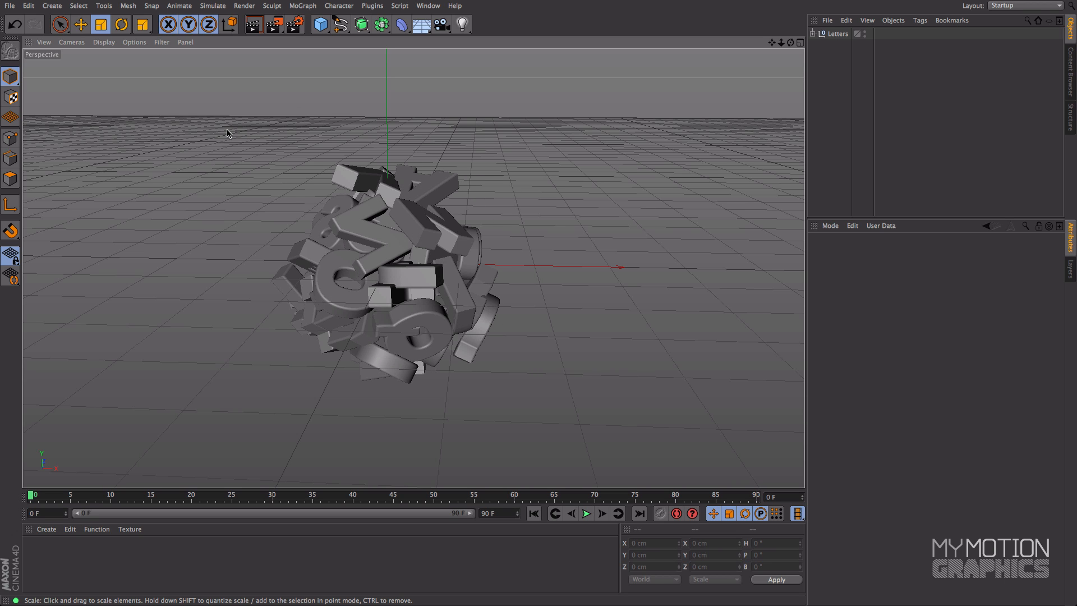
# Step: Review the output resolution and anti-aliasing options in the render settings
pyautogui.click(296, 25)
pyautogui.moveTo(325, 96); pyautogui.dragTo(283, 75)
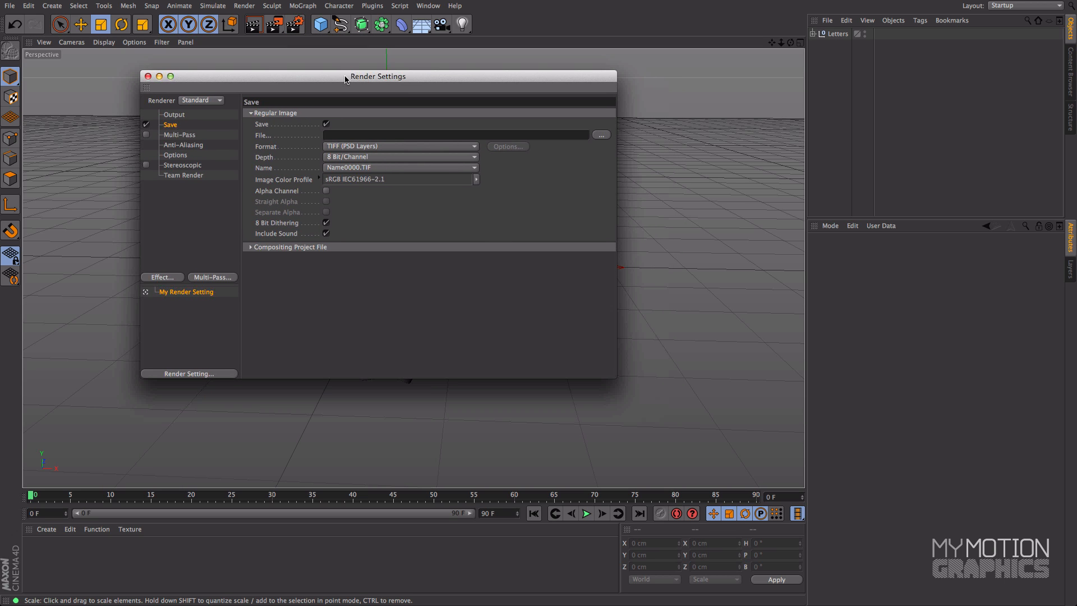
pyautogui.click(175, 115)
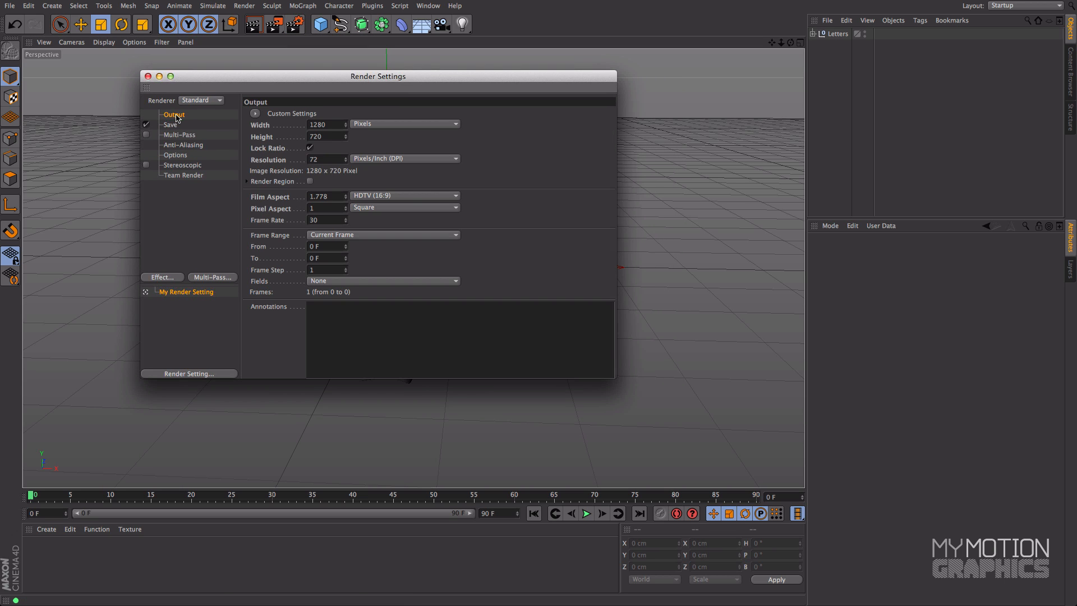
pyautogui.doubleClick(317, 125)
pyautogui.click(193, 146)
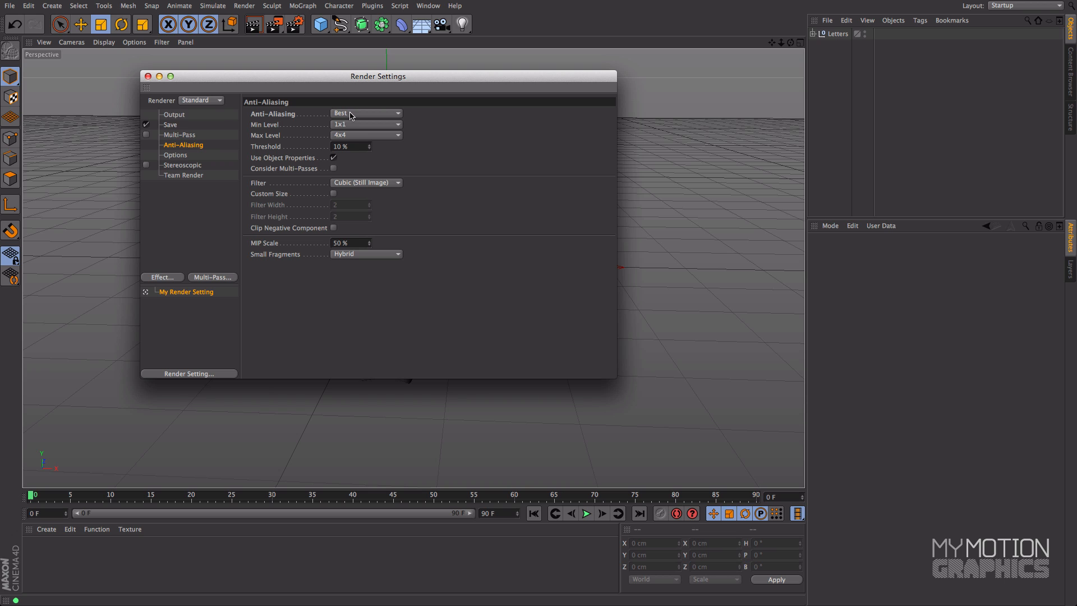
pyautogui.click(147, 77)
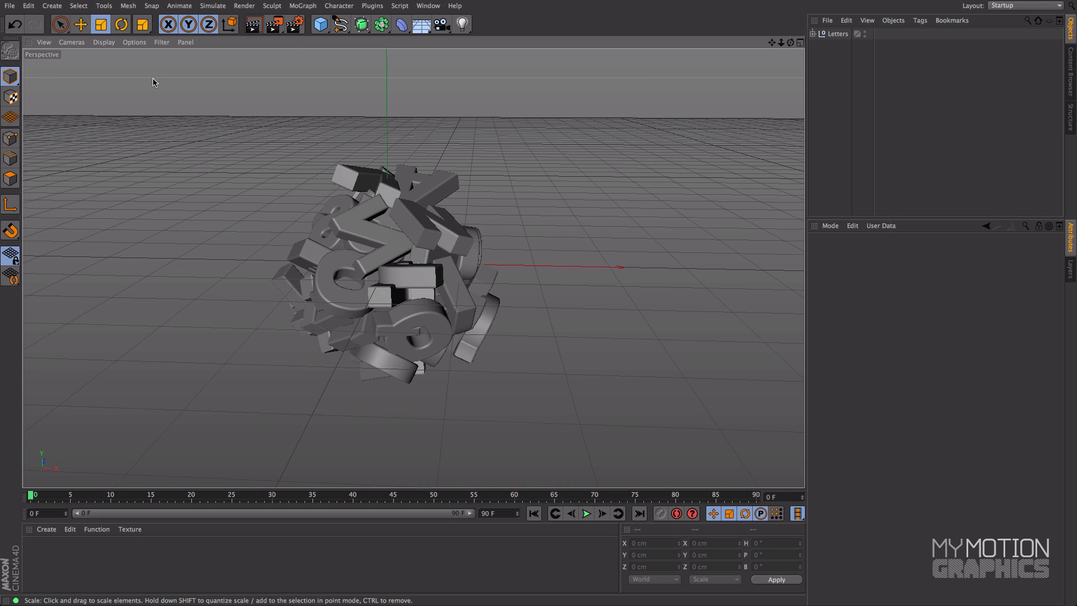
# Step: Render the letter cluster with default lighting to the Picture Viewer and close the viewer
pyautogui.click(275, 26)
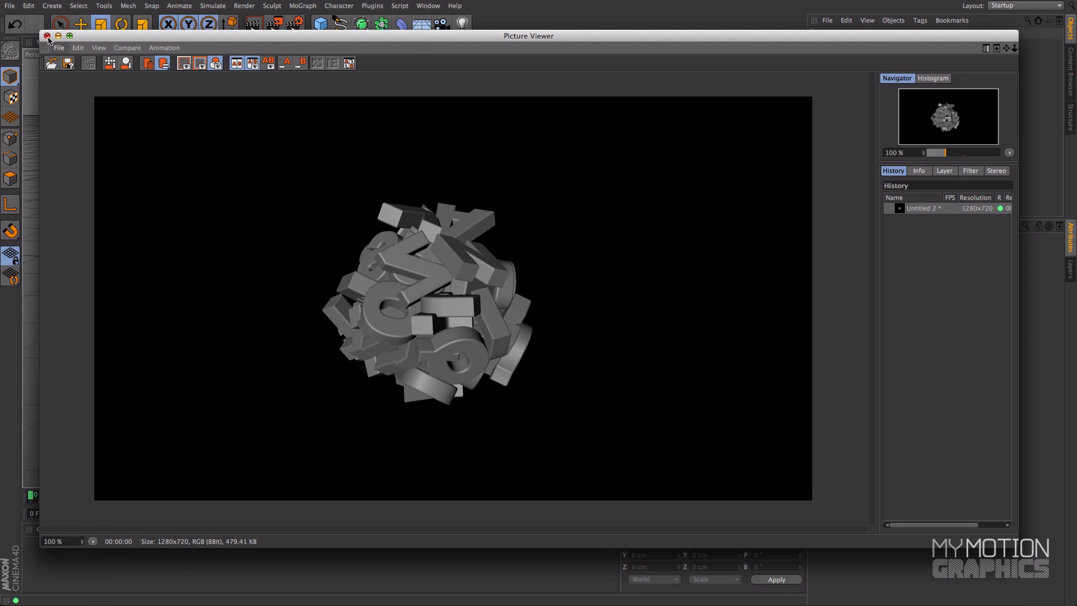
pyautogui.moveTo(190, 38); pyautogui.dragTo(182, 25)
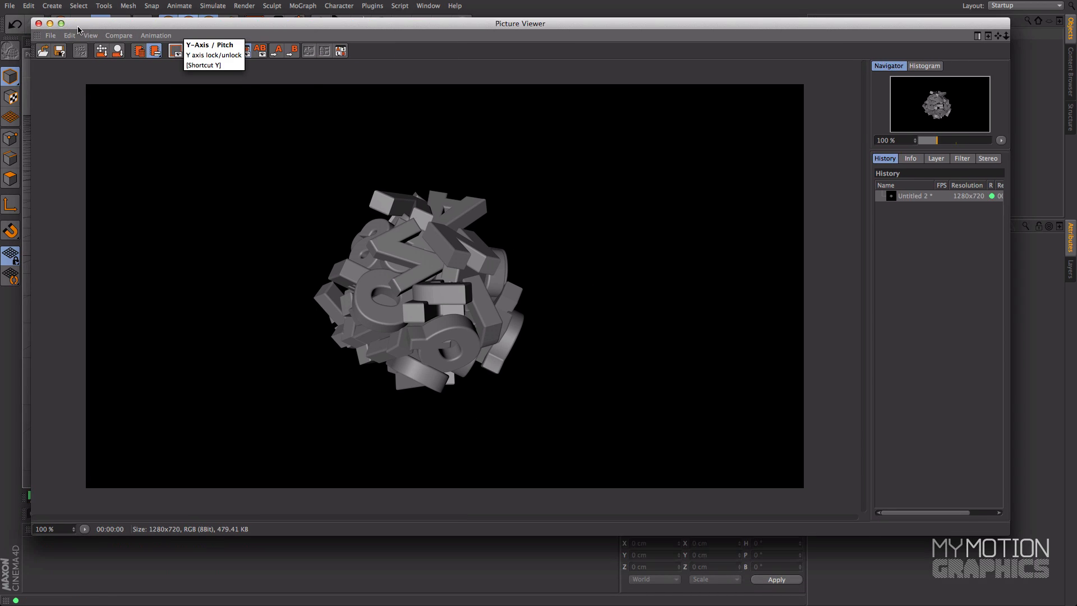
pyautogui.click(42, 26)
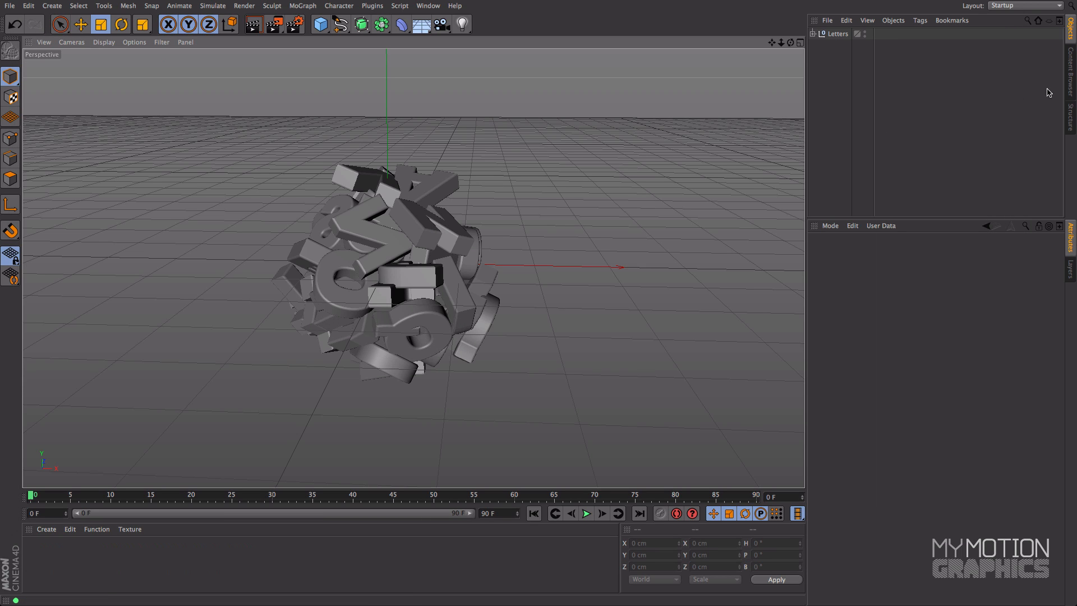
# Step: Add The Illuminati light rig to the scene from the MMG - The Illuminati presets in the Content Browser
pyautogui.click(1072, 73)
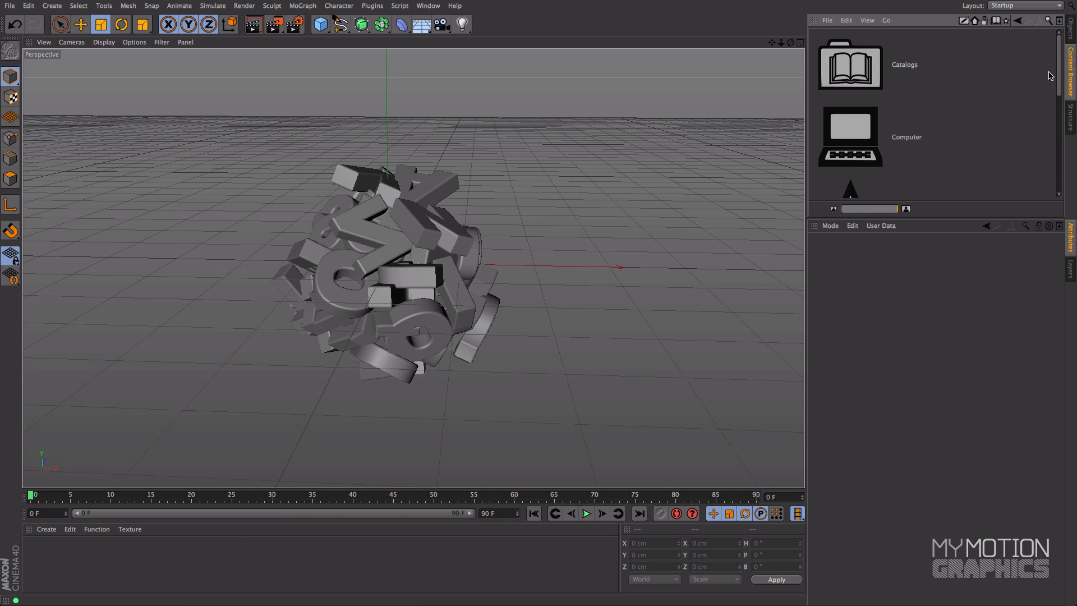
pyautogui.scroll(-5, 893, 116)
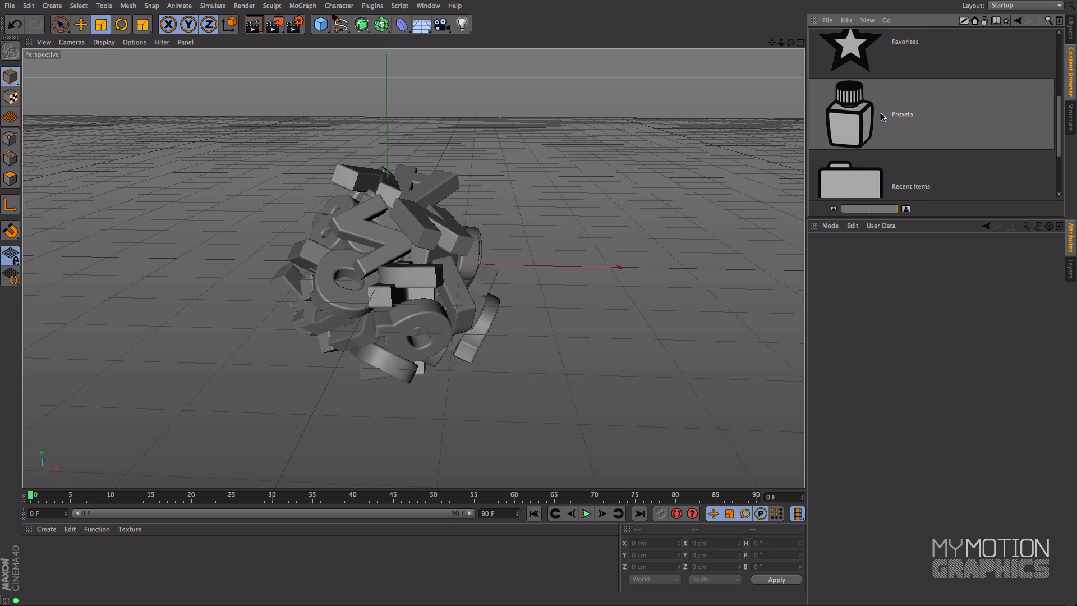
pyautogui.doubleClick(845, 115)
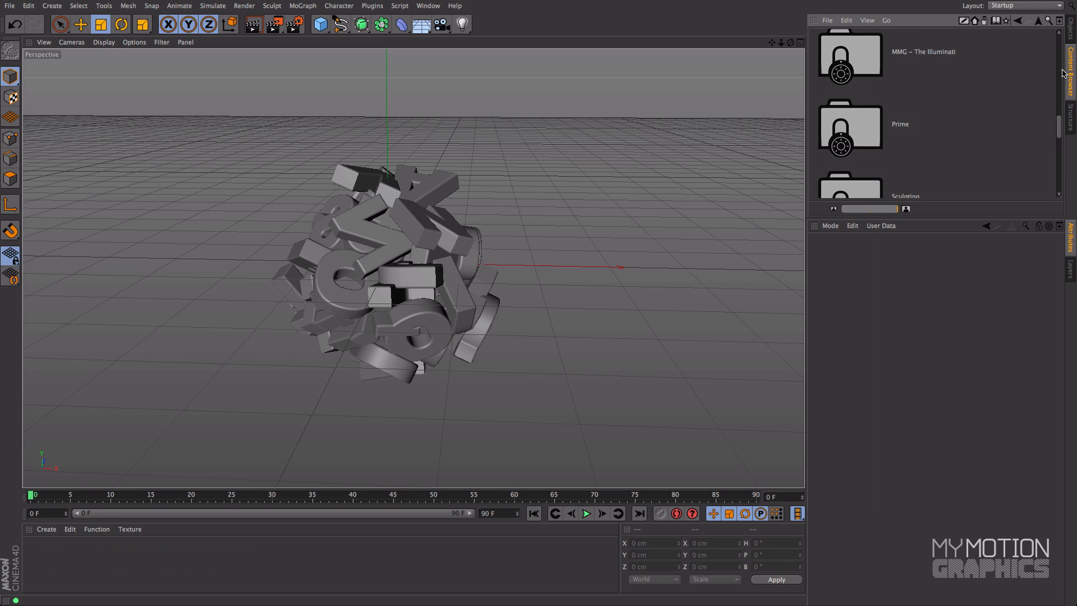
pyautogui.click(888, 51)
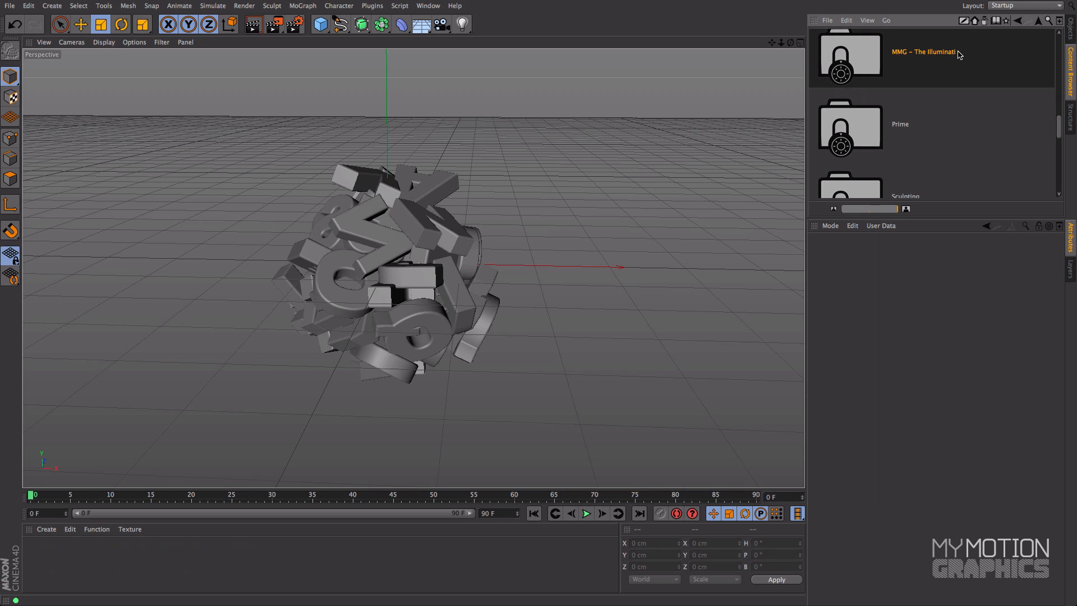
pyautogui.doubleClick(853, 54)
pyautogui.click(860, 59)
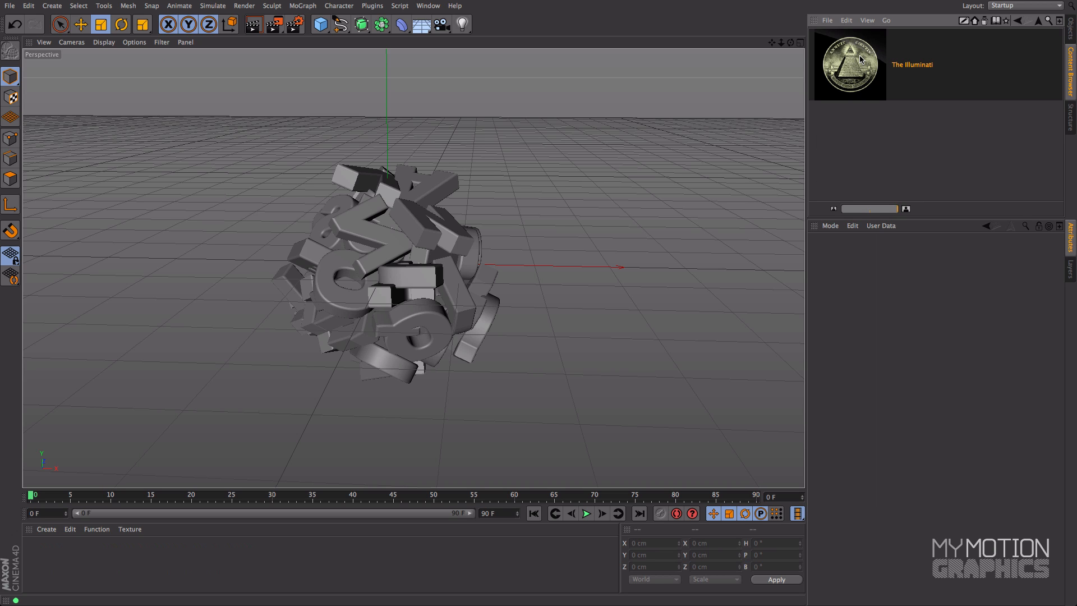
pyautogui.moveTo(860, 59); pyautogui.dragTo(486, 193)
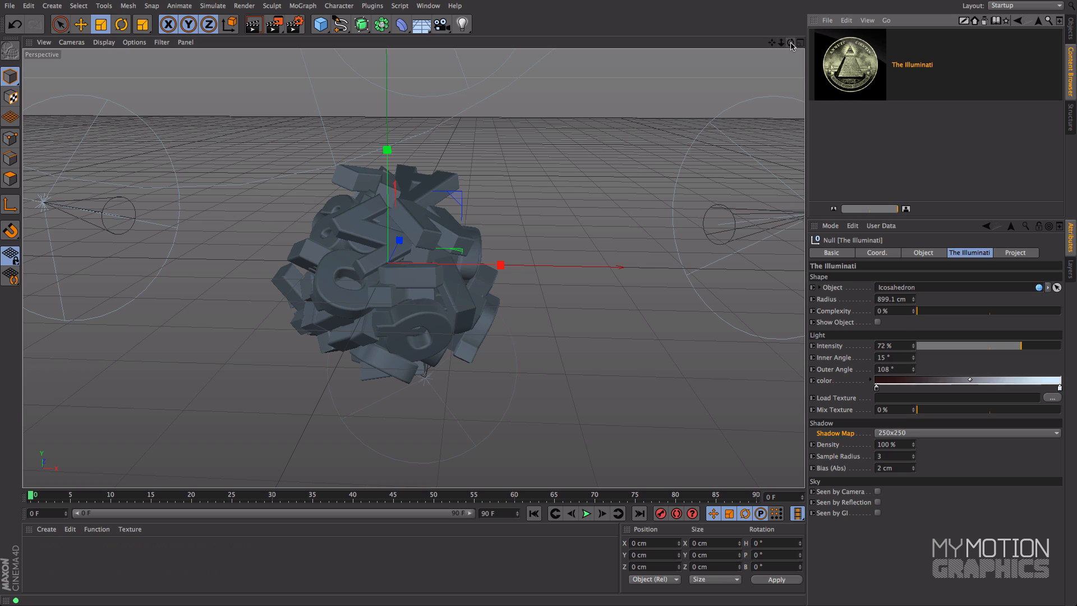
# Step: Examine how the rig's spotlights are arranged around the letter cluster from farther away and another angle
pyautogui.moveTo(781, 42); pyautogui.dragTo(488, 114)
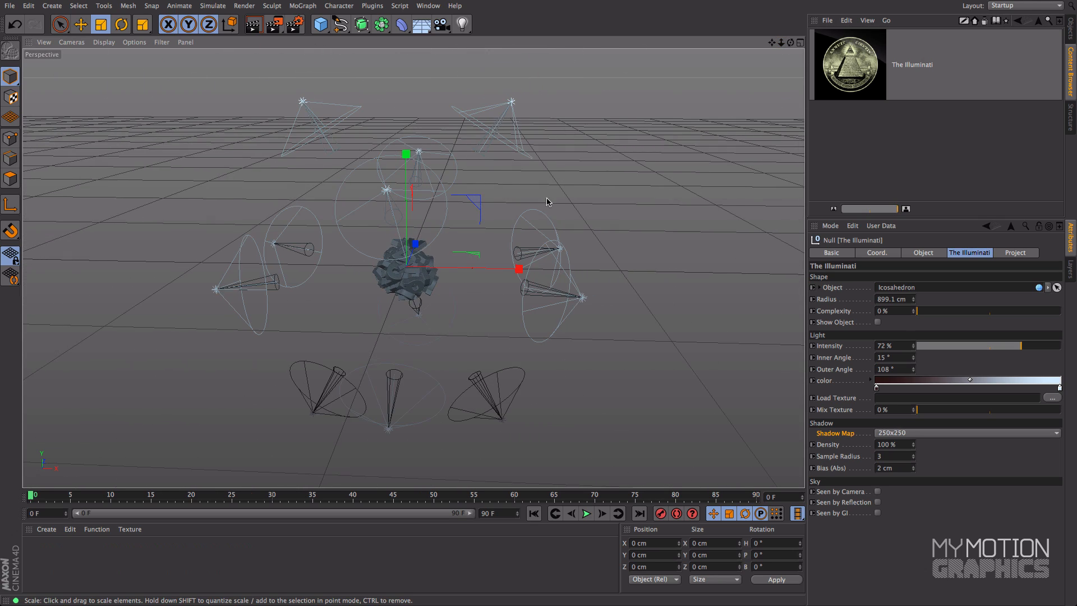
pyautogui.keyDown('alt'); pyautogui.moveTo(641, 158); pyautogui.dragTo(475, 168); pyautogui.keyUp('alt')
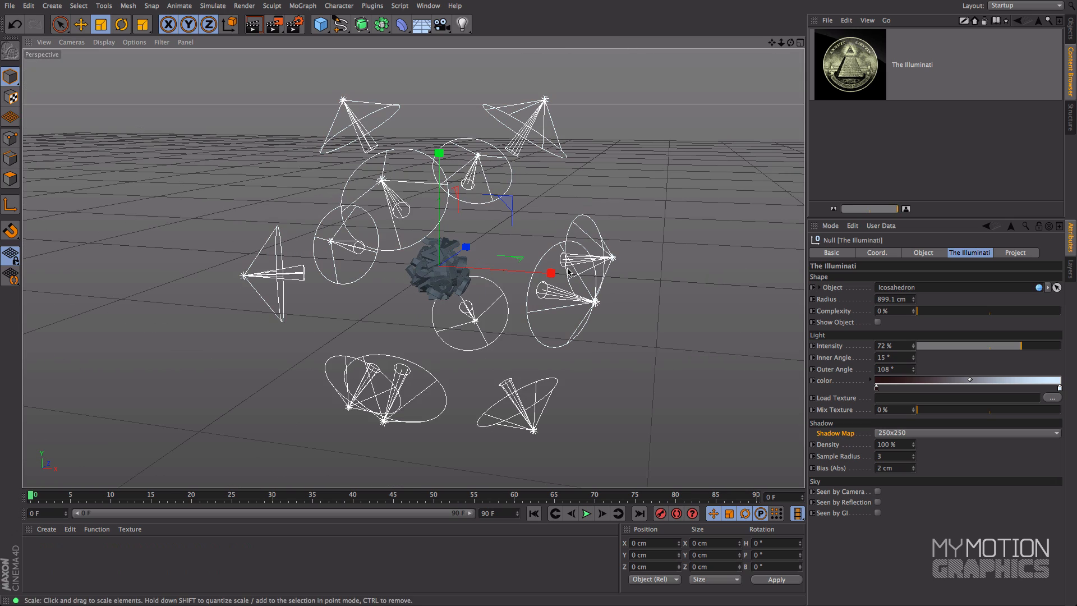
pyautogui.scroll(2, 559, 243)
pyautogui.scroll(2, 556, 244)
pyautogui.keyDown('alt'); pyautogui.moveTo(556, 244); pyautogui.dragTo(654, 212, button='middle'); pyautogui.keyUp('alt')
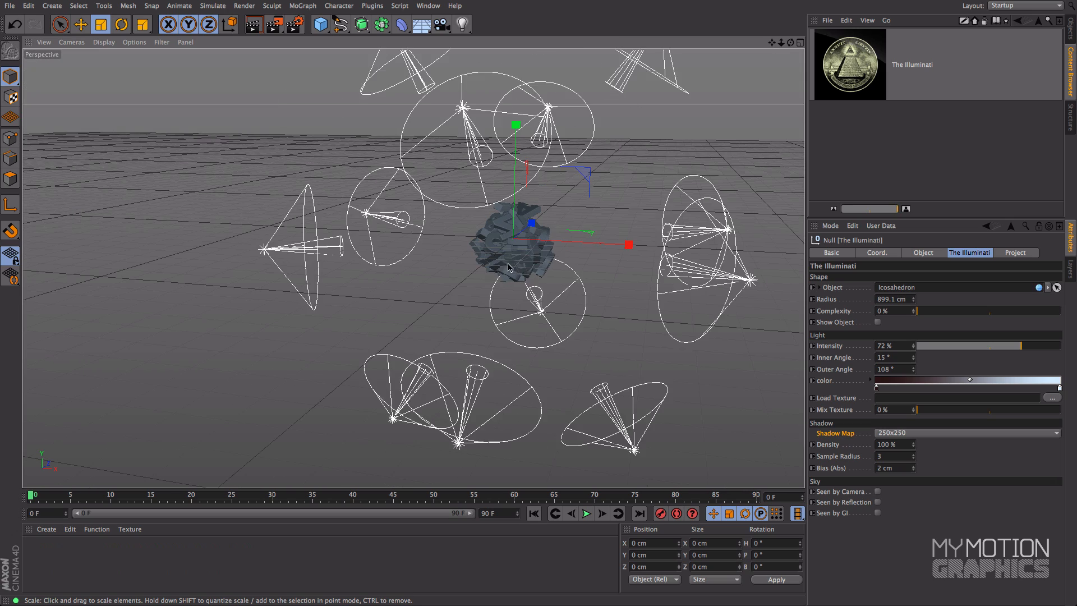
# Step: Frame the Letters group close up and render it with the new lights to the Picture Viewer, widening the history list
pyautogui.click(528, 257)
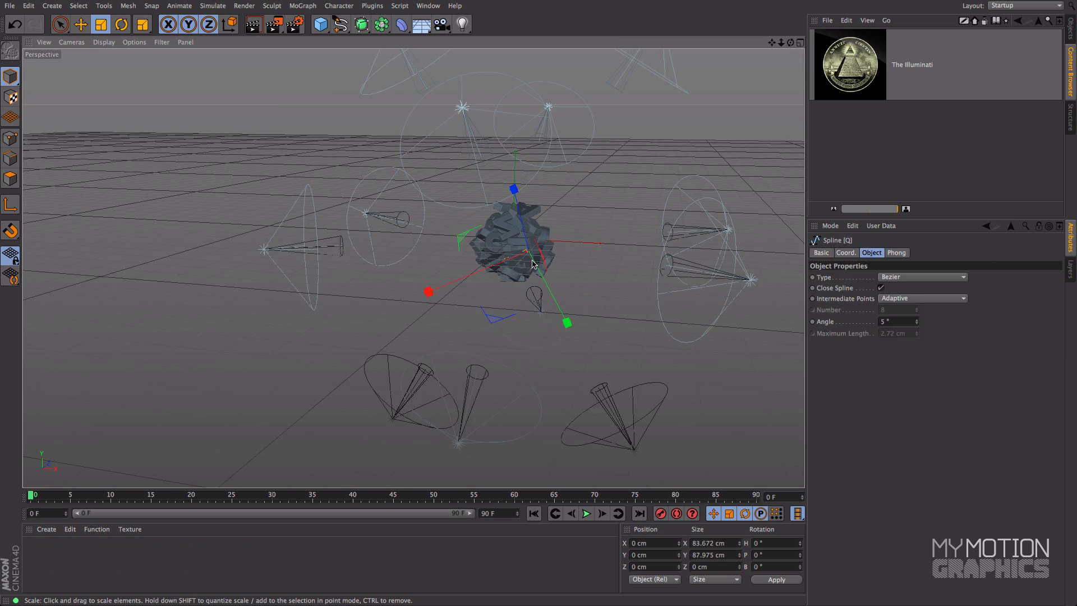
pyautogui.click(1071, 26)
pyautogui.click(838, 45)
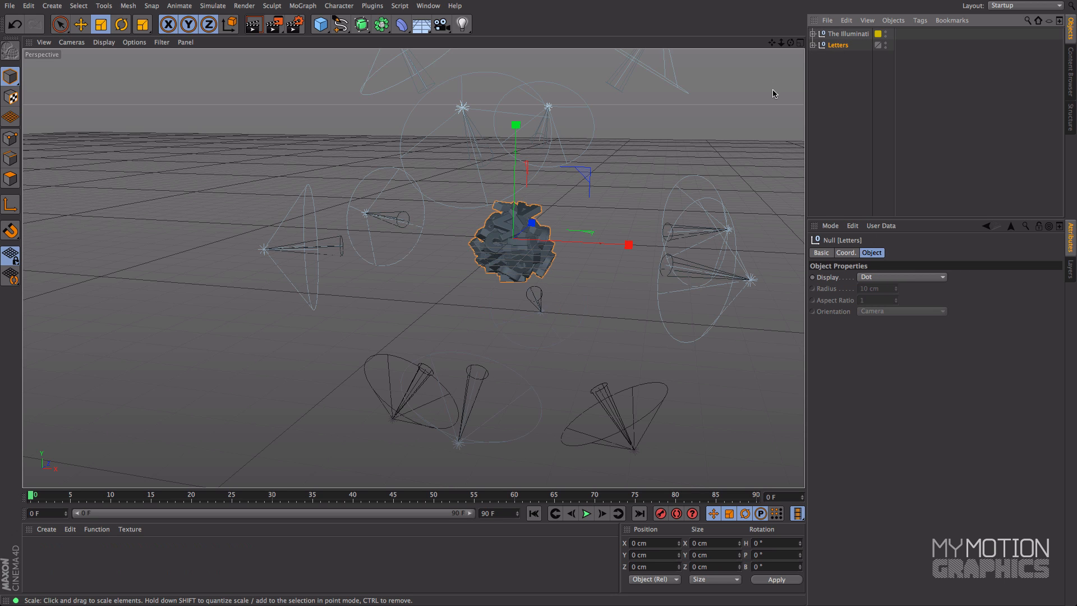
pyautogui.press('s')
pyautogui.scroll(8, 487, 234)
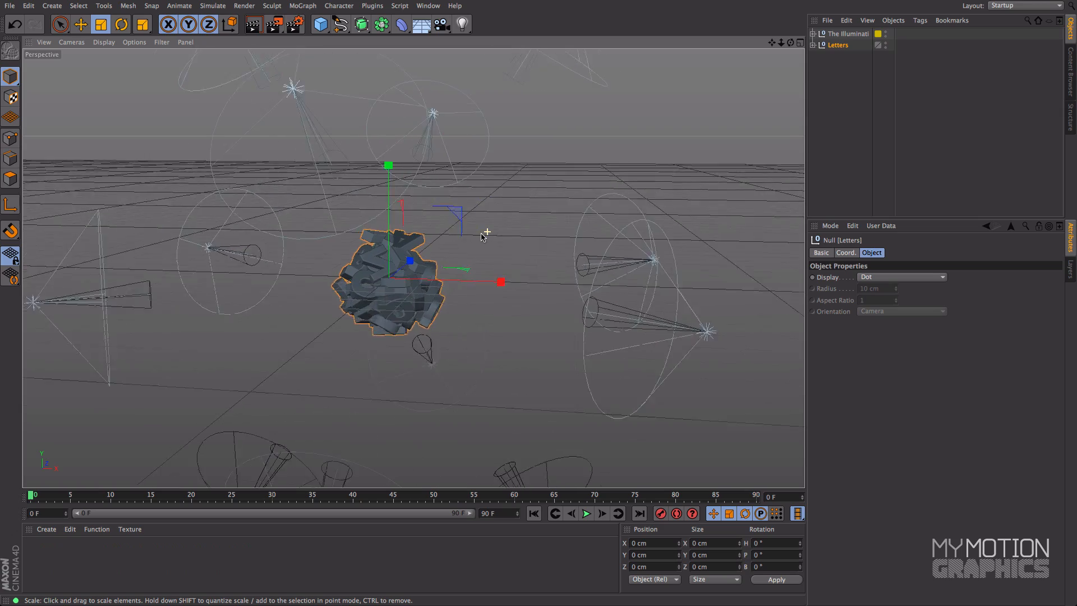
pyautogui.keyDown('alt'); pyautogui.moveTo(550, 222); pyautogui.dragTo(516, 227, button='right'); pyautogui.keyUp('alt')
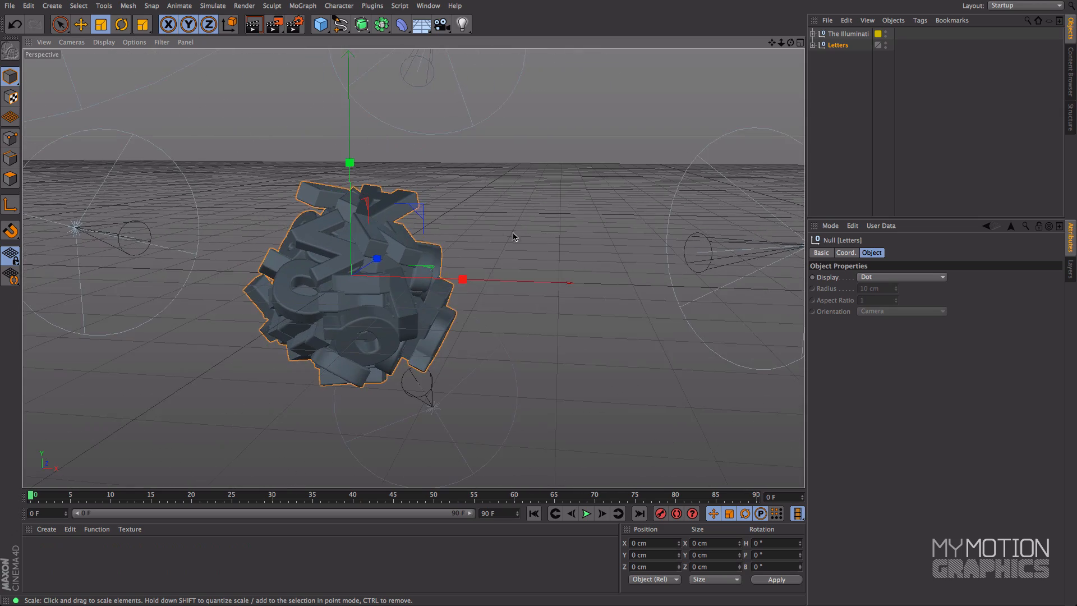
pyautogui.keyDown('alt'); pyautogui.moveTo(503, 234); pyautogui.dragTo(599, 204, button='middle'); pyautogui.keyUp('alt')
pyautogui.keyDown('alt'); pyautogui.moveTo(598, 204); pyautogui.dragTo(568, 208, button='right'); pyautogui.keyUp('alt')
pyautogui.keyDown('alt'); pyautogui.moveTo(567, 209); pyautogui.dragTo(657, 165, button='middle'); pyautogui.keyUp('alt')
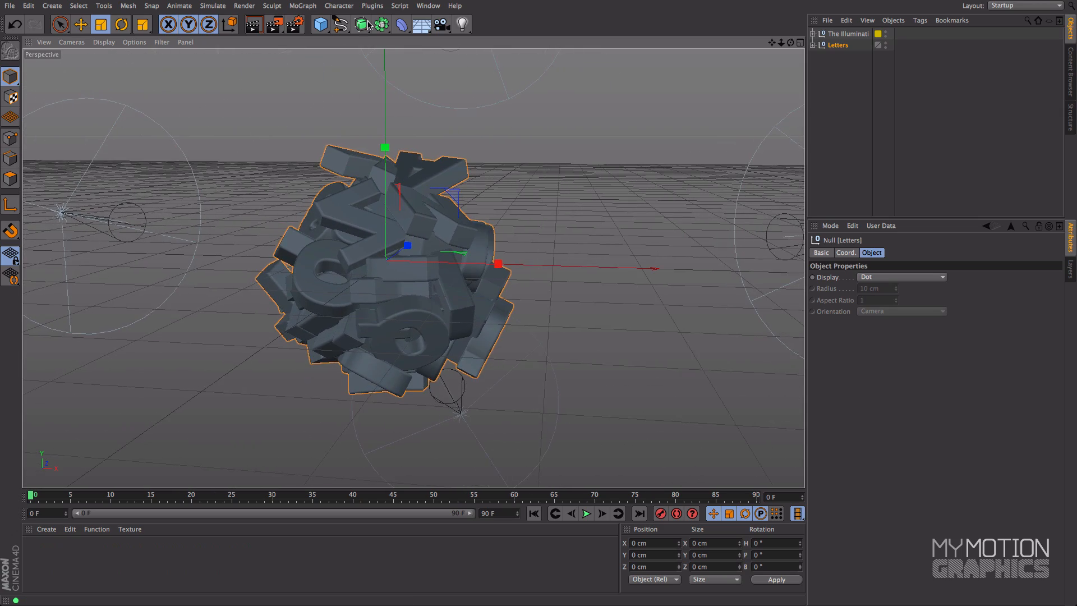
pyautogui.click(275, 25)
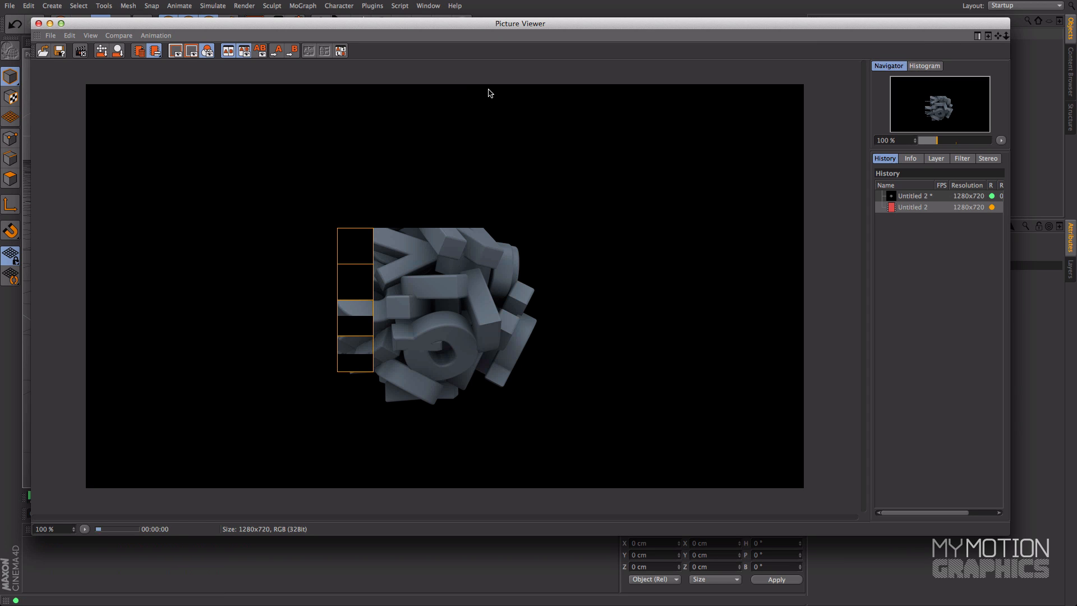
pyautogui.moveTo(868, 182); pyautogui.dragTo(801, 182)
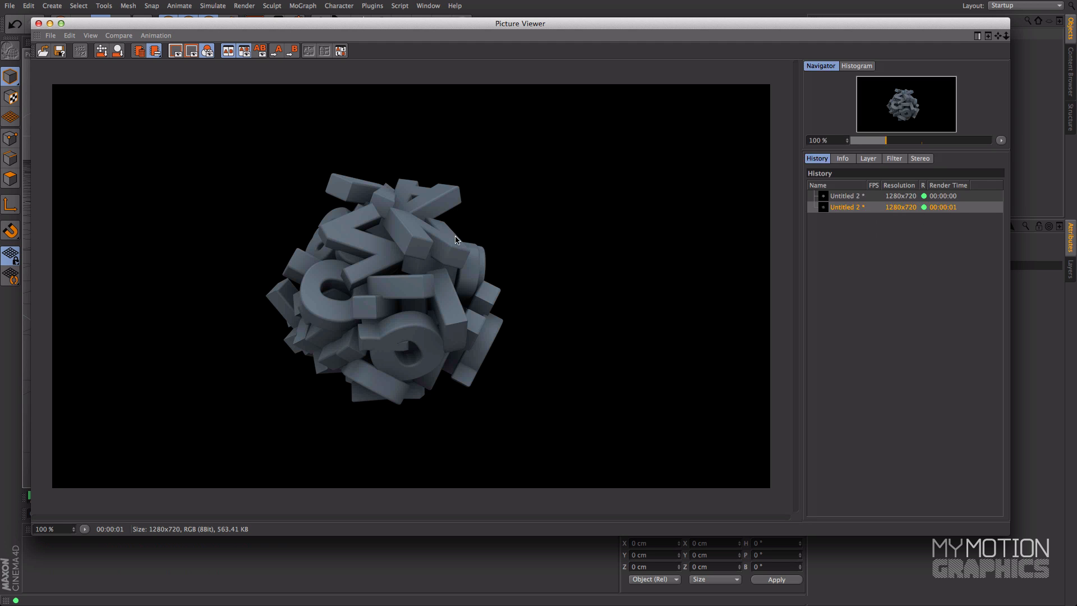
# Step: Compare the default-lit render with the light-rig render by switching between them in the render history
pyautogui.click(834, 197)
pyautogui.click(835, 207)
pyautogui.click(836, 198)
pyautogui.click(838, 208)
pyautogui.click(838, 197)
pyautogui.click(838, 207)
# Step: Check the anti-aliasing render settings again, and close both the settings and the Picture Viewer
pyautogui.moveTo(295, 24); pyautogui.dragTo(291, 71)
pyautogui.click(306, 26)
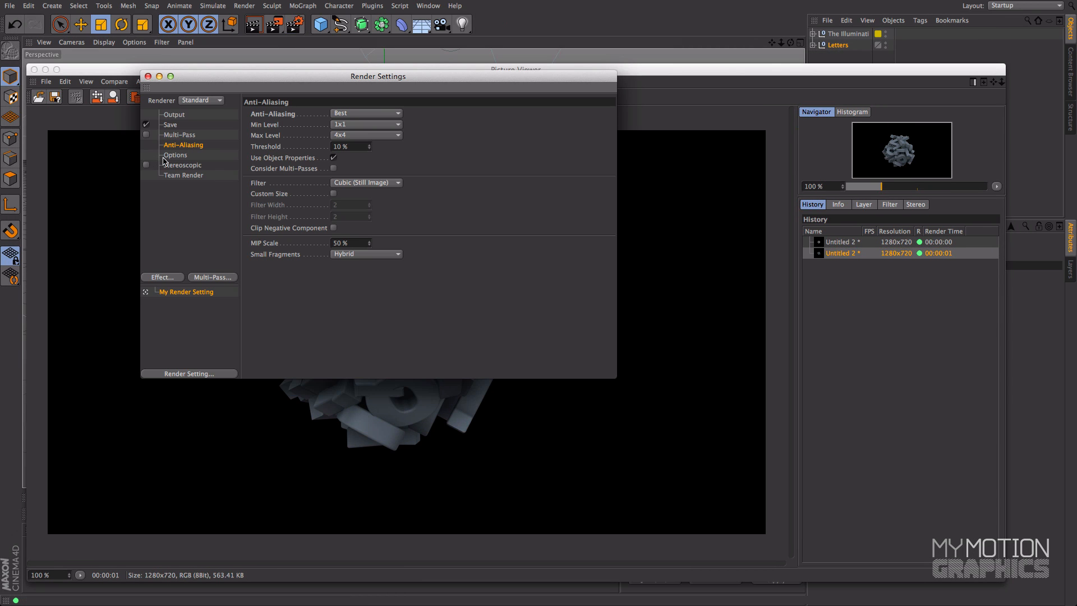
pyautogui.moveTo(152, 78); pyautogui.dragTo(152, 78)
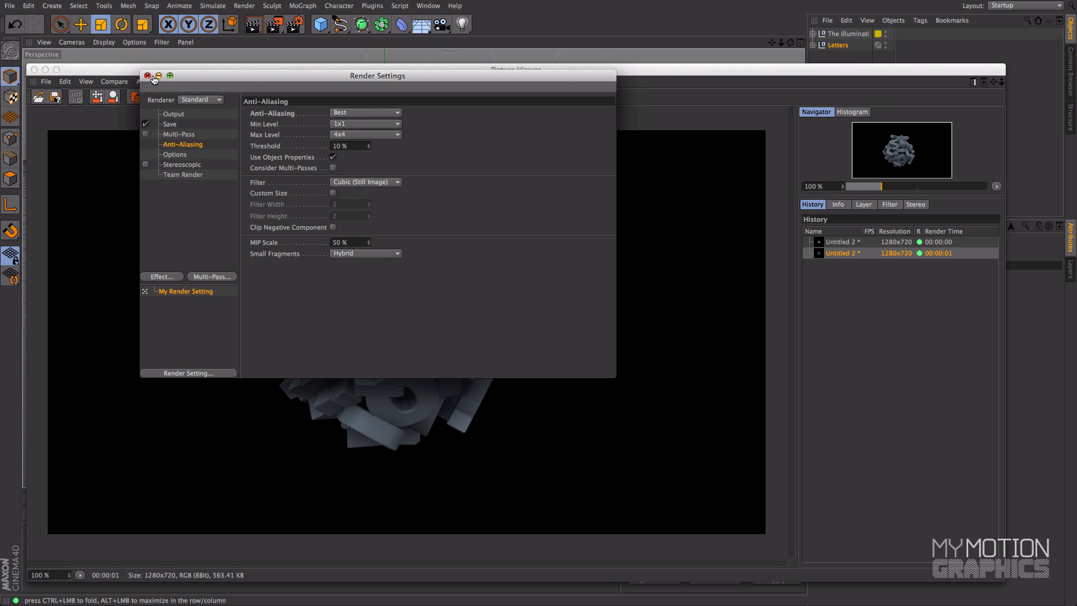
pyautogui.click(147, 75)
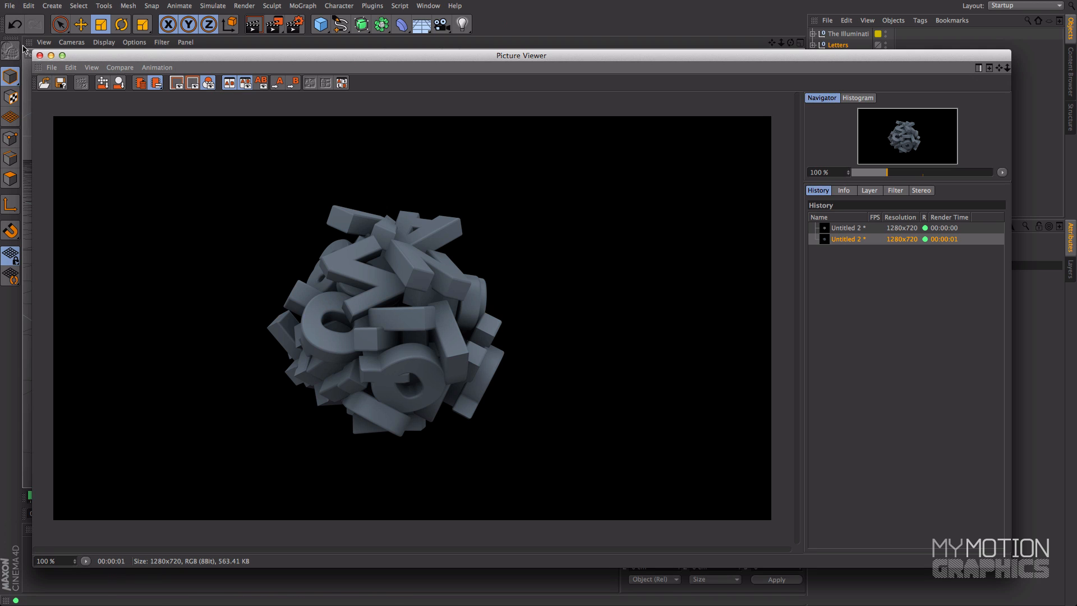
pyautogui.click(39, 55)
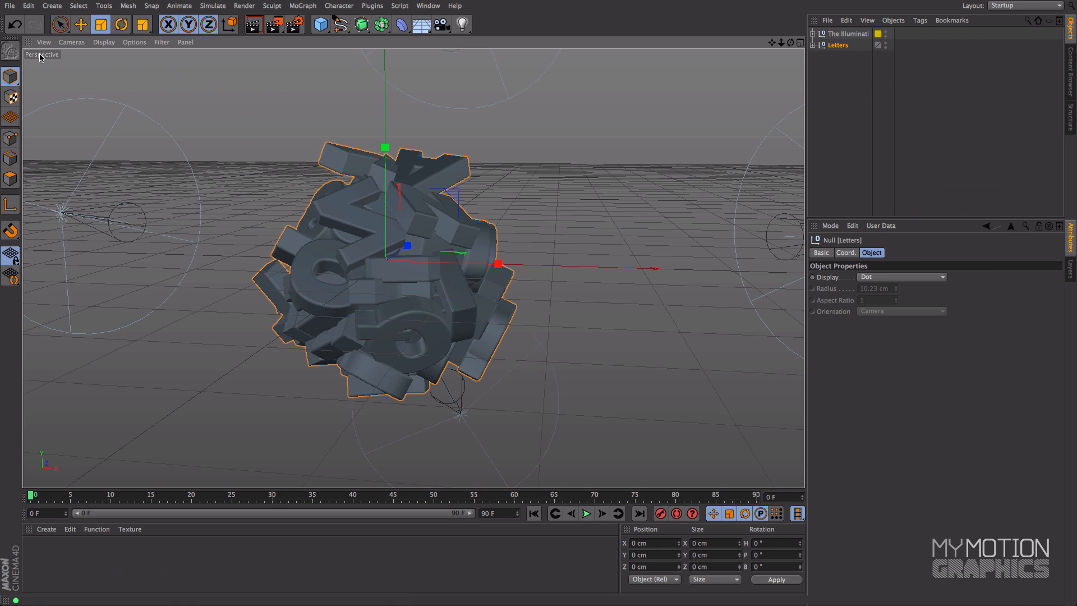
# Step: Show The Illuminati rig's parameters and enlarge the attributes area
pyautogui.click(847, 34)
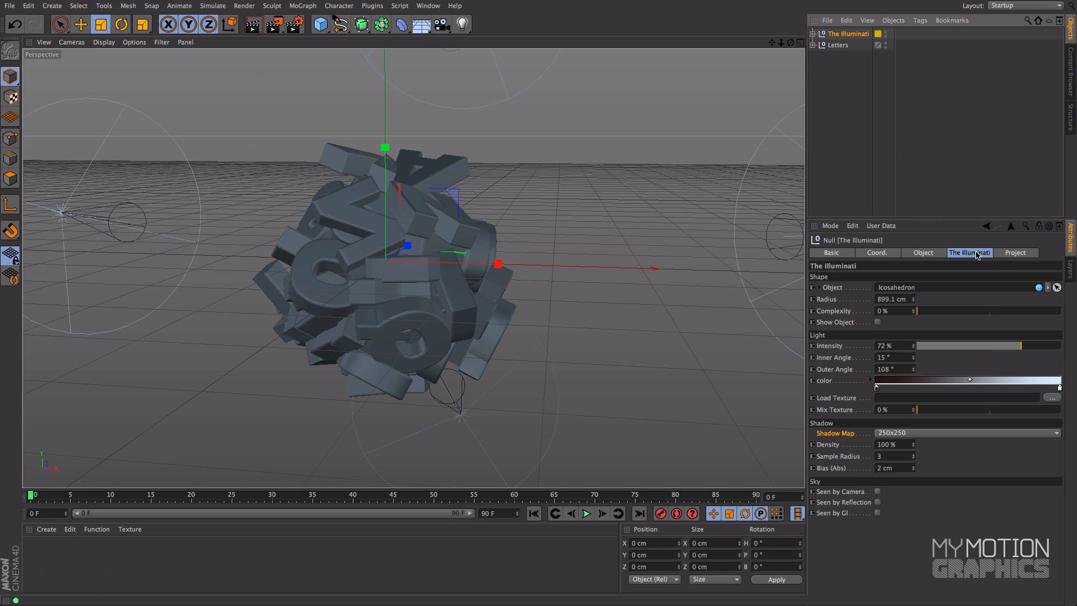
pyautogui.moveTo(916, 220); pyautogui.dragTo(920, 128)
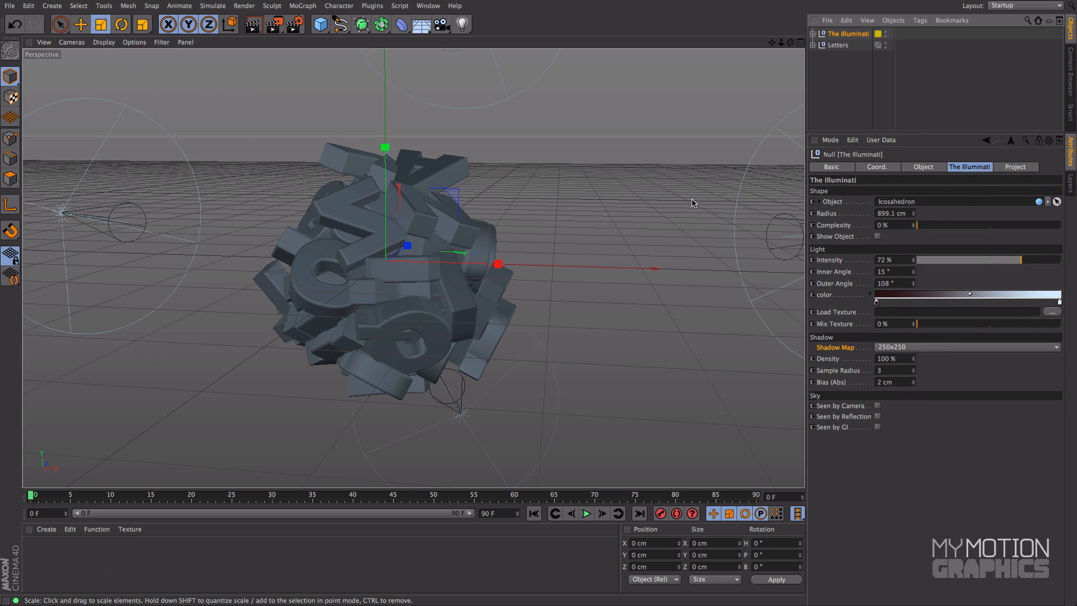
# Step: Create a new material with a light gray color of RGB 215, 215, 215 and adjust its specular highlight
pyautogui.doubleClick(198, 568)
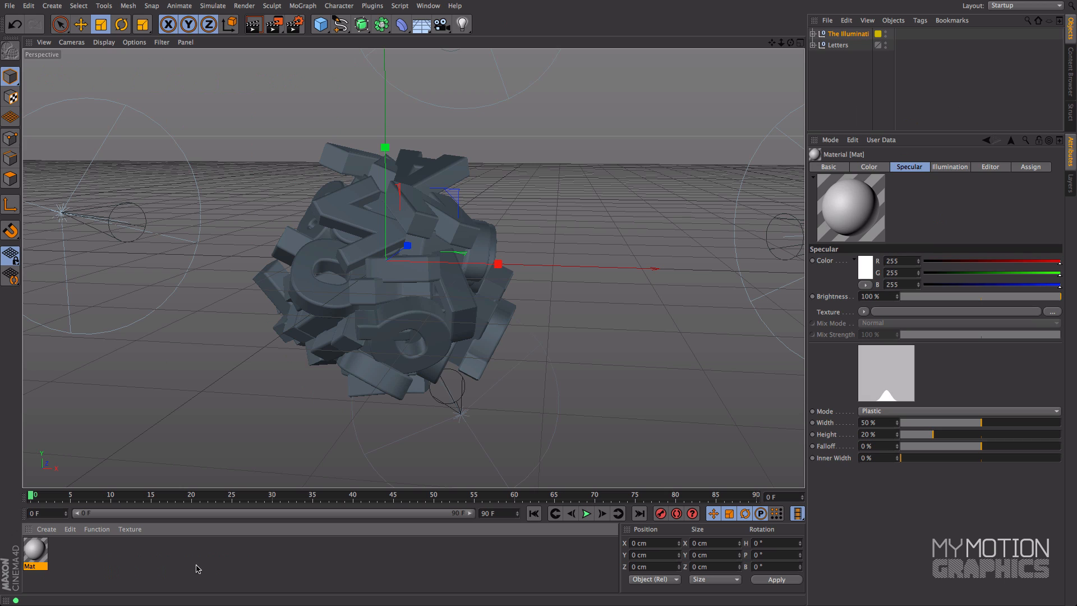
pyautogui.click(877, 170)
pyautogui.click(867, 265)
pyautogui.moveTo(820, 232); pyautogui.dragTo(797, 221)
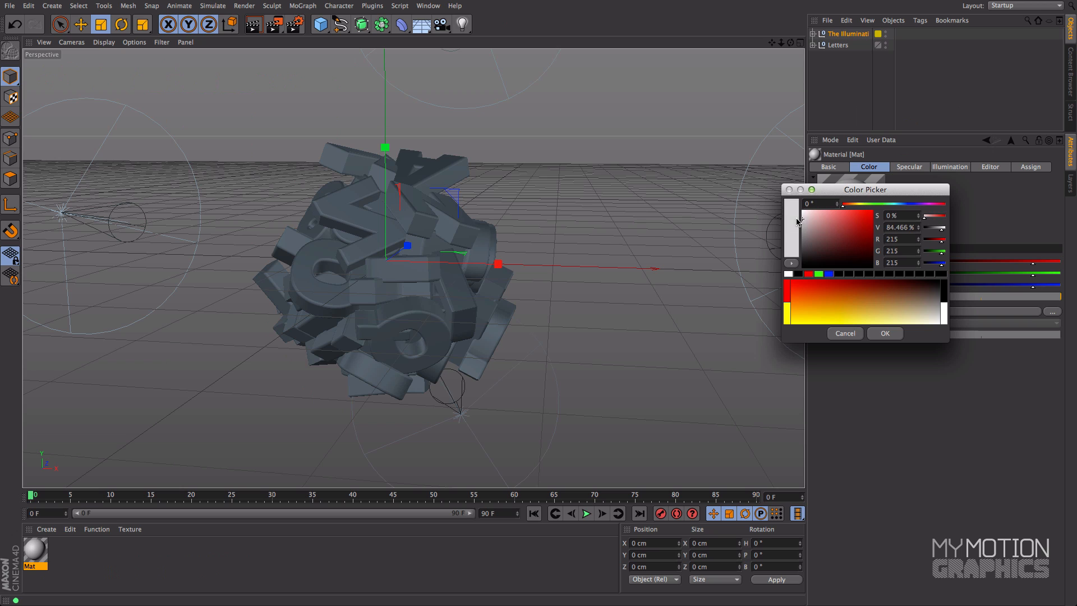
pyautogui.click(886, 334)
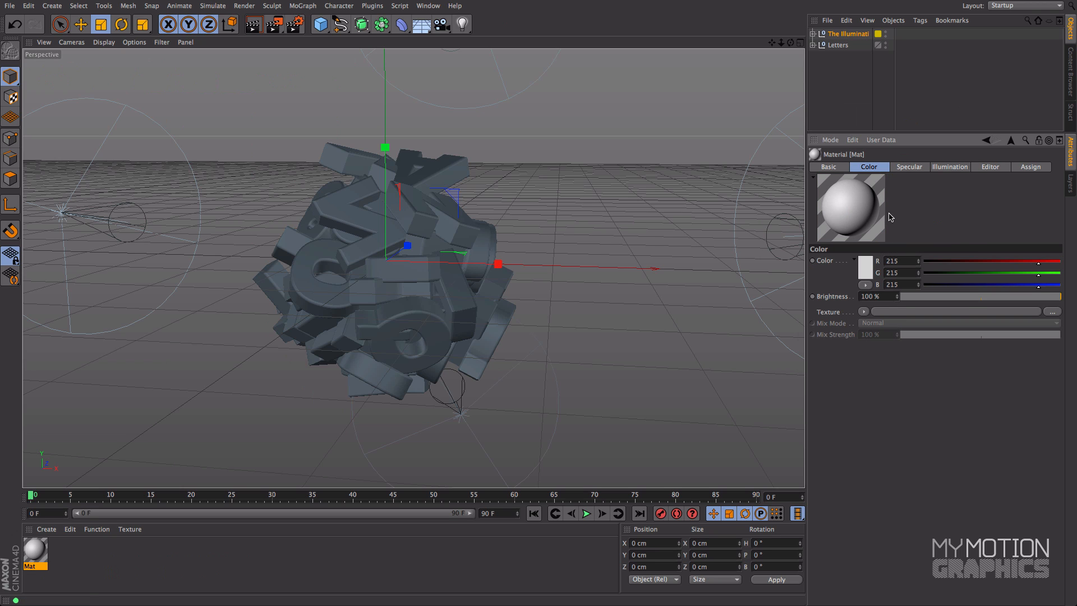
pyautogui.click(910, 168)
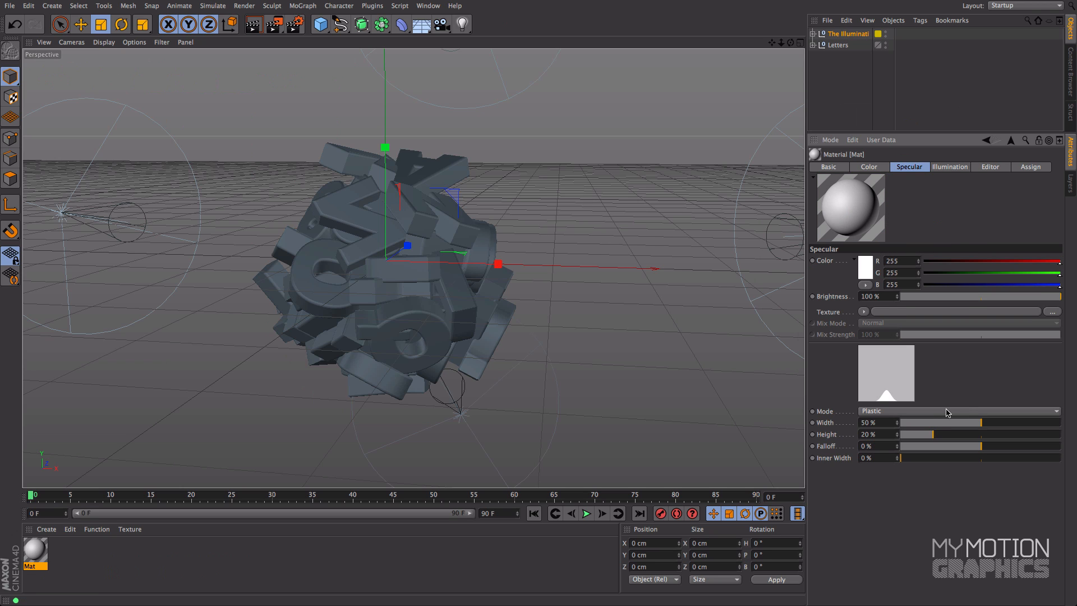
pyautogui.moveTo(934, 440); pyautogui.dragTo(966, 422)
# Step: Apply the light gray material to the Letters group and render the perspective view
pyautogui.moveTo(38, 558)
pyautogui.mouseDown()
pyautogui.moveTo(921, 163)
pyautogui.moveTo(847, 46)
pyautogui.mouseUp()
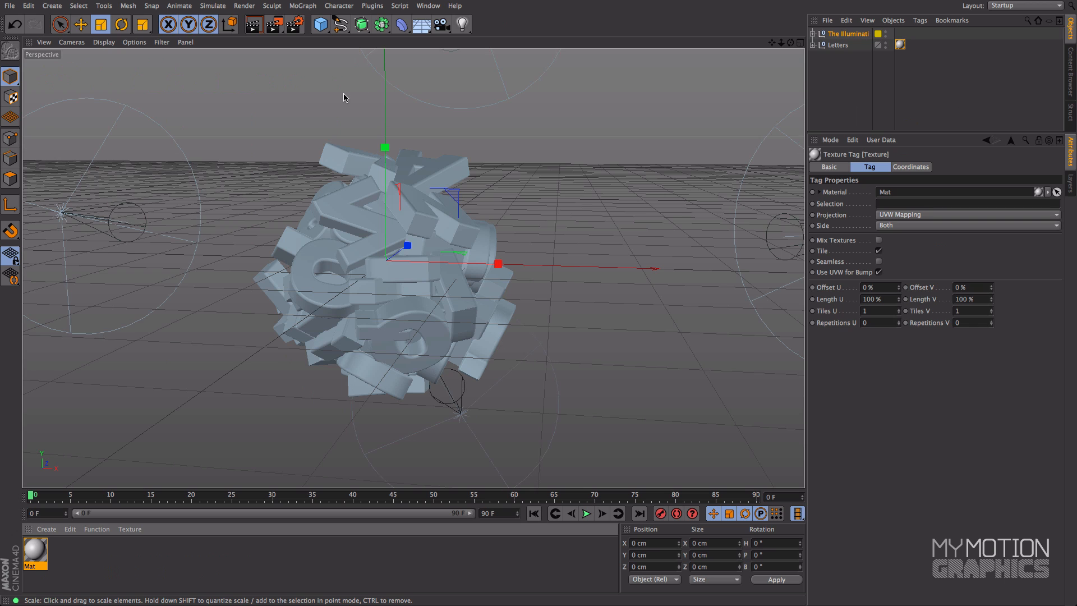
pyautogui.hotkey('ctrl', 'r')
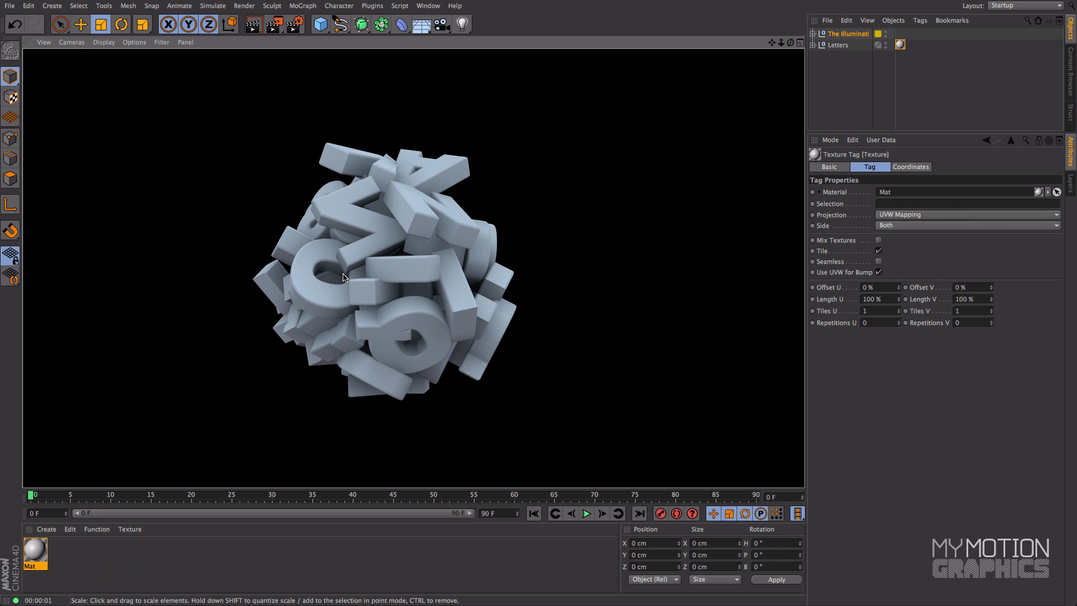
# Step: Set the light gray material's specular width to 38 % and height to 35 %, and render the view
pyautogui.click(36, 555)
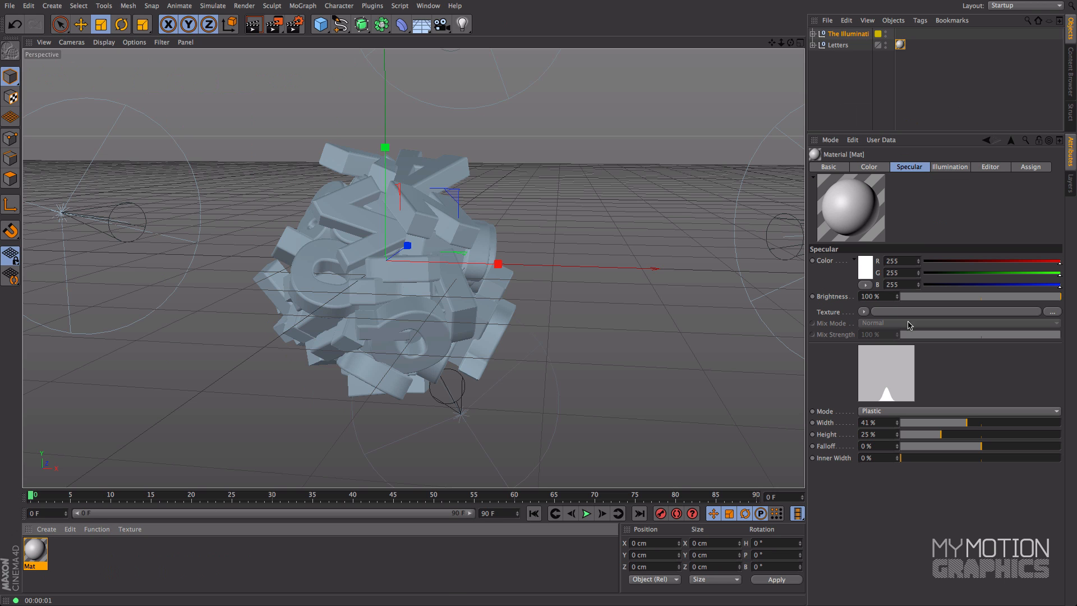
pyautogui.moveTo(947, 440); pyautogui.dragTo(963, 434)
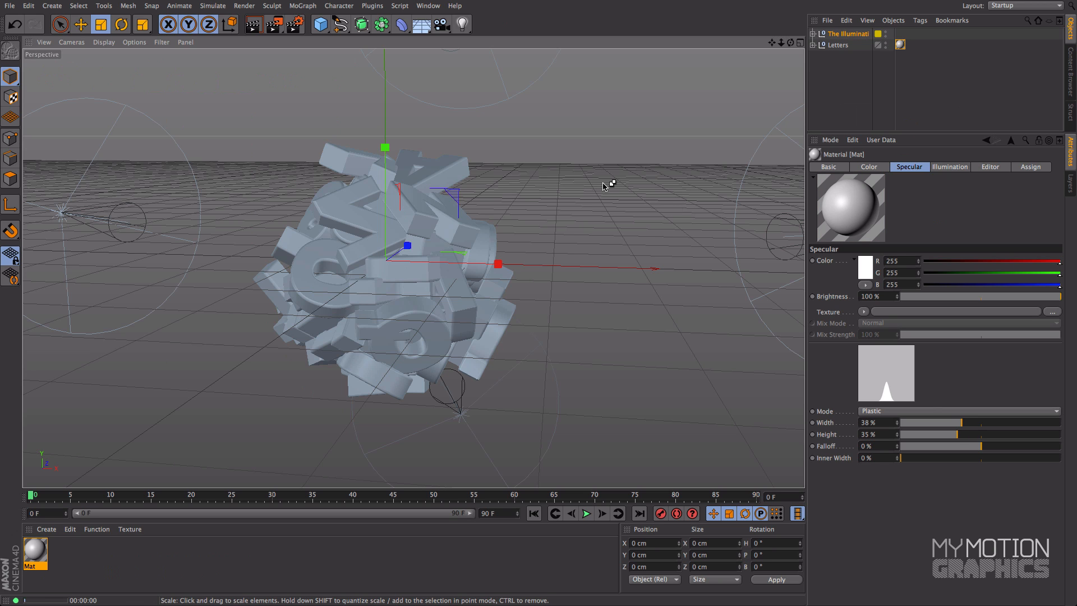
pyautogui.hotkey('ctrl', 'r')
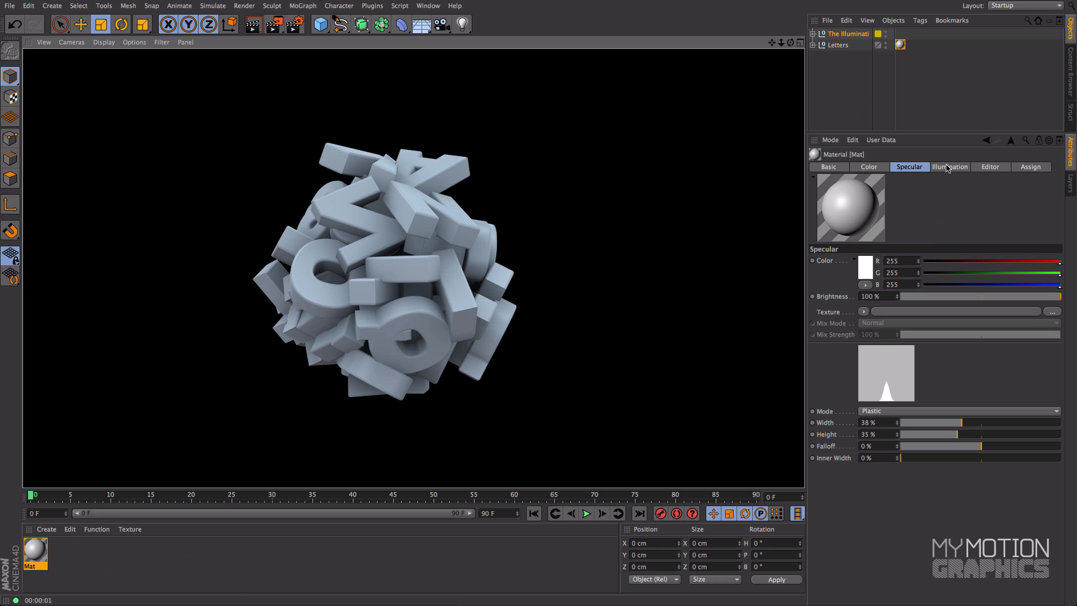
# Step: Try The Illuminati rig's complexity at 100 %, and reduce it to 55 %
pyautogui.click(852, 36)
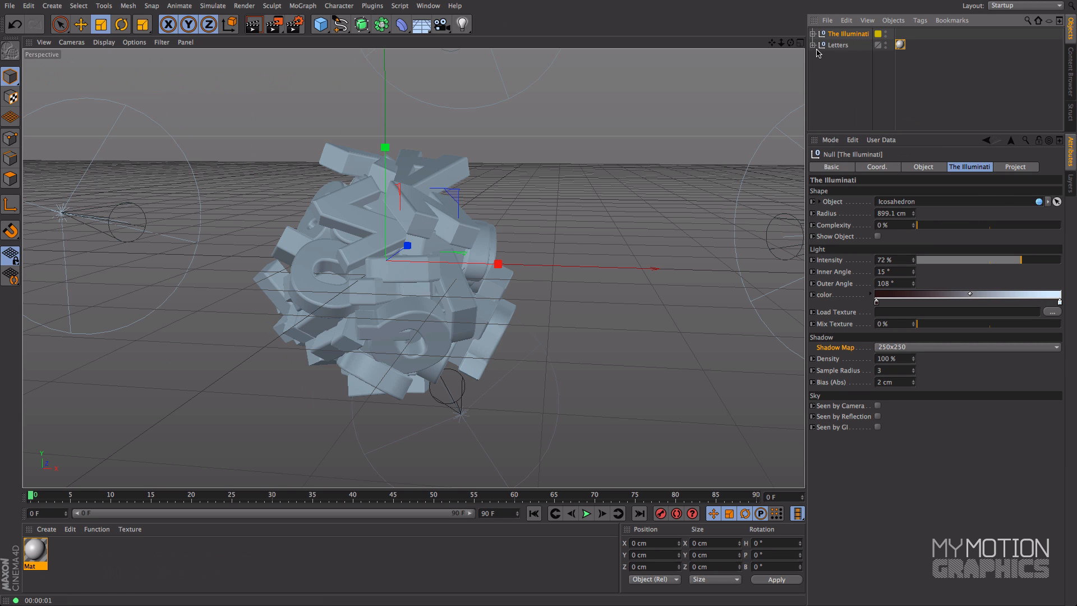
pyautogui.scroll(-5, 696, 117)
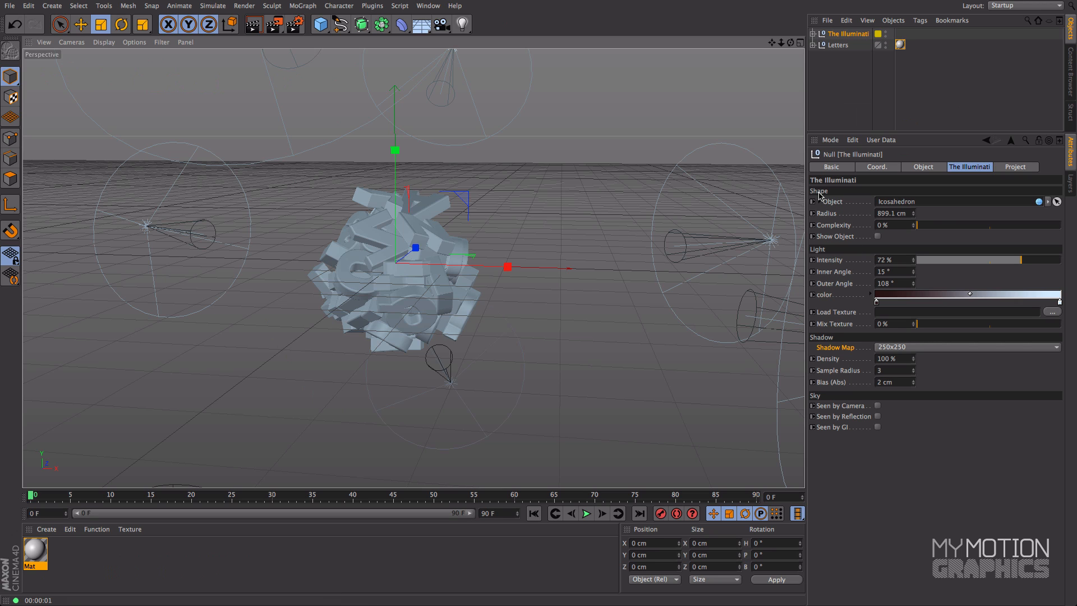
pyautogui.click(841, 204)
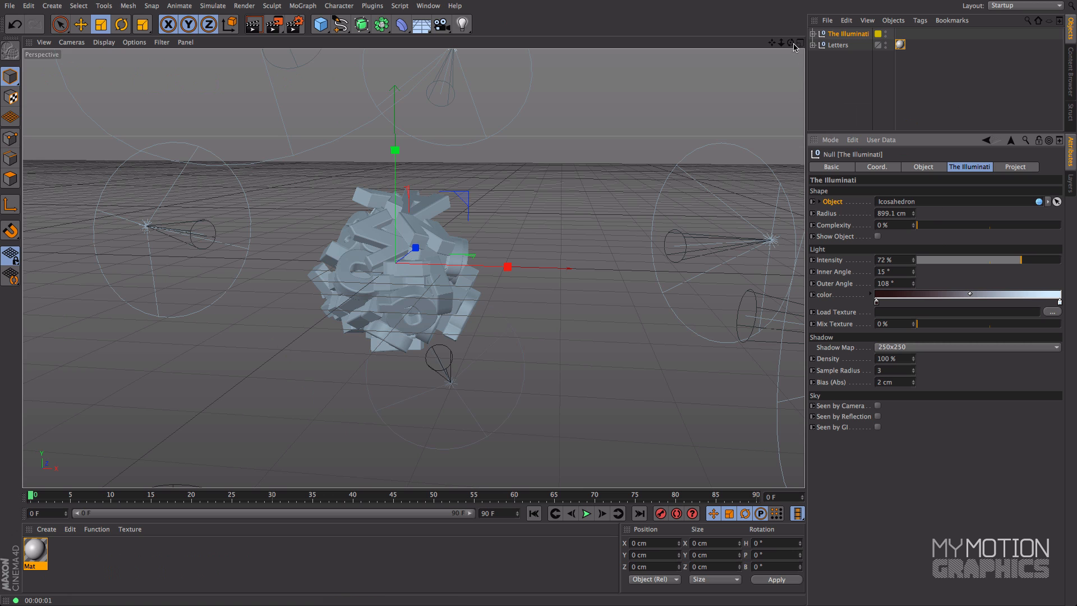
pyautogui.moveTo(781, 43); pyautogui.dragTo(903, 246)
pyautogui.moveTo(781, 43); pyautogui.dragTo(787, 107)
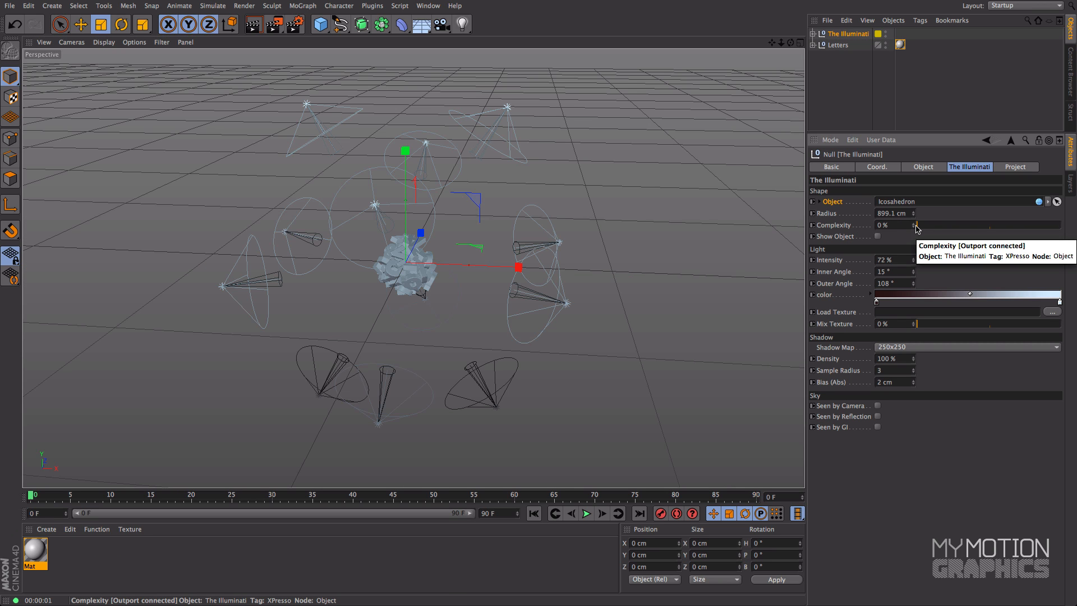
pyautogui.moveTo(923, 227); pyautogui.dragTo(1060, 225)
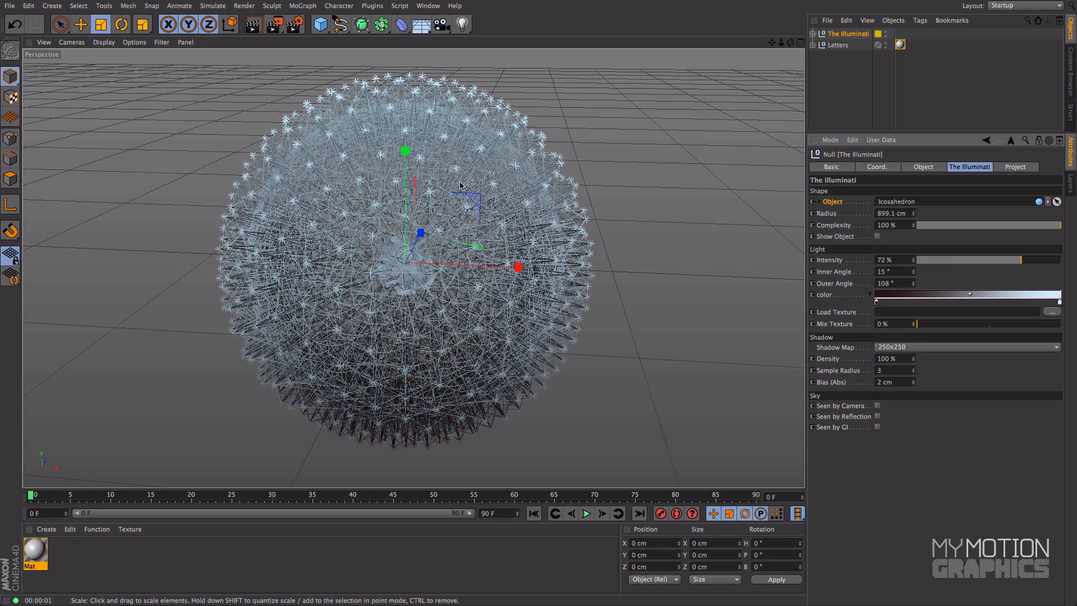
pyautogui.moveTo(1061, 226); pyautogui.dragTo(1001, 258)
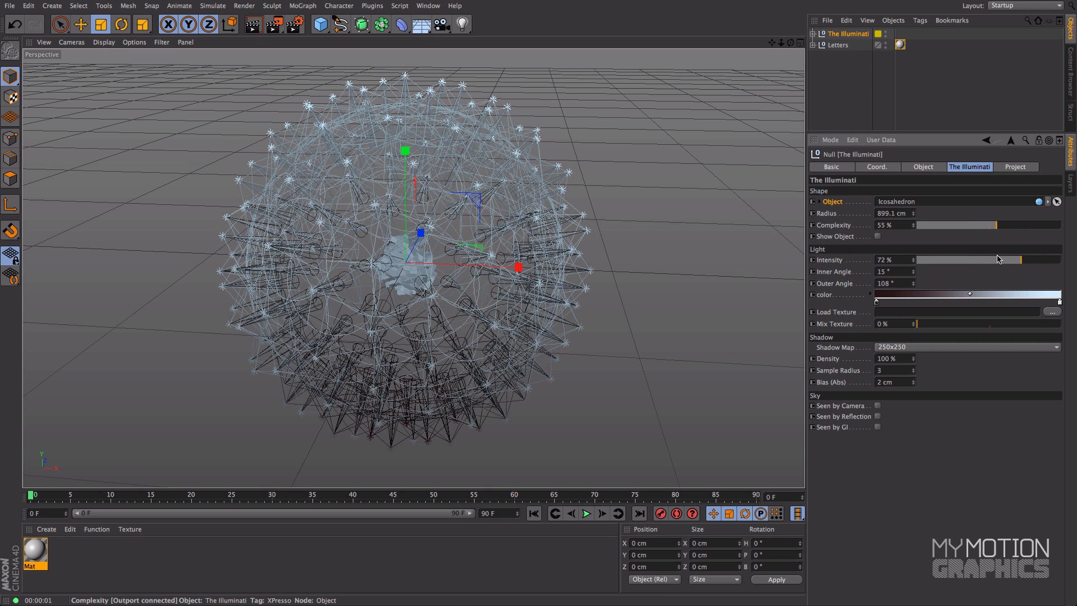
# Step: Frame the letter cluster more closely and render the perspective view with the denser light rig
pyautogui.scroll(5, 472, 209)
pyautogui.scroll(8, 594, 204)
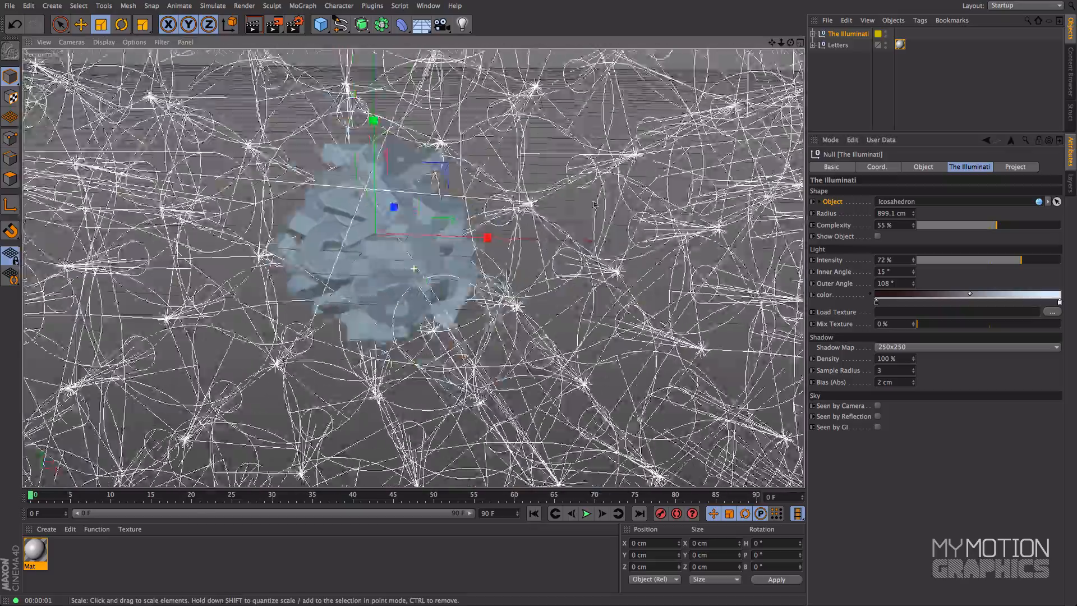
pyautogui.keyDown('alt'); pyautogui.moveTo(595, 204); pyautogui.dragTo(649, 253, button='middle'); pyautogui.keyUp('alt')
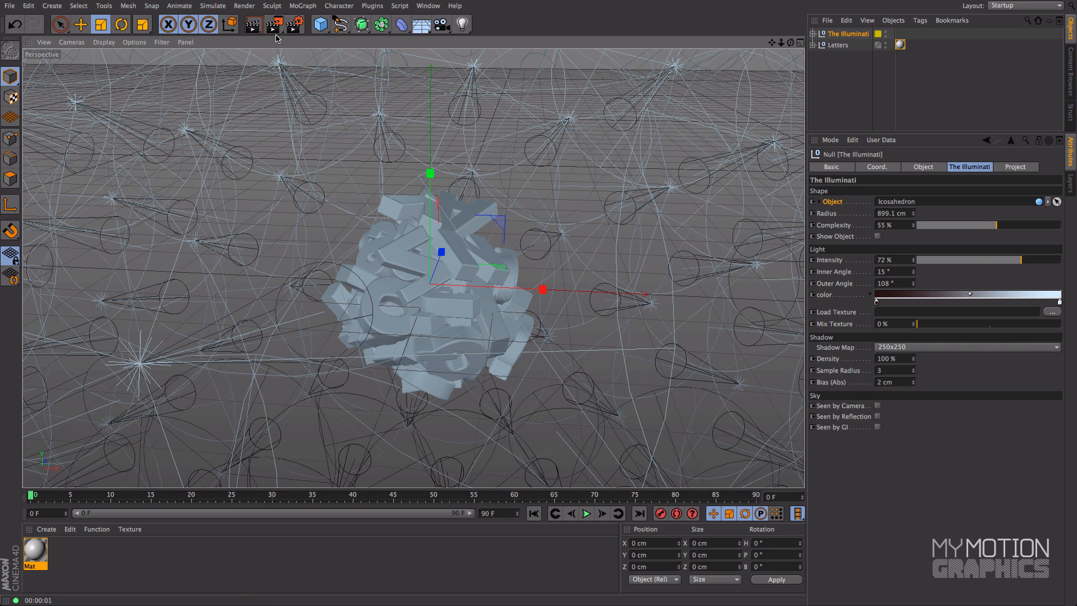
pyautogui.hotkey('ctrl', 'r')
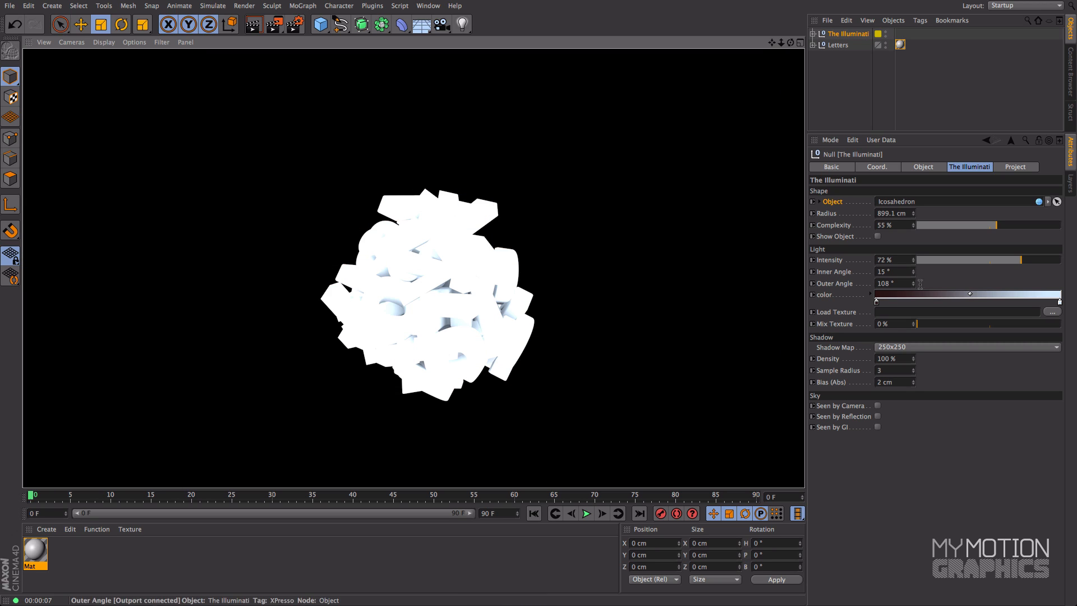
# Step: Lower The Illuminati rig's light intensity to 25 % and enlarge its radius to about 940 cm
pyautogui.click(836, 225)
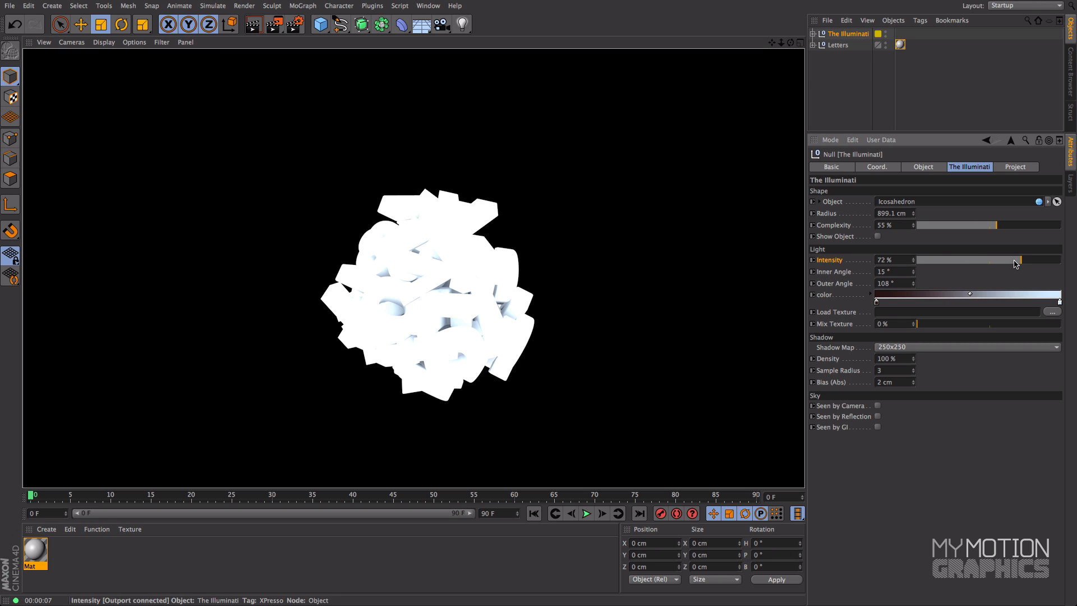
pyautogui.click(997, 261)
pyautogui.moveTo(987, 262); pyautogui.dragTo(966, 271)
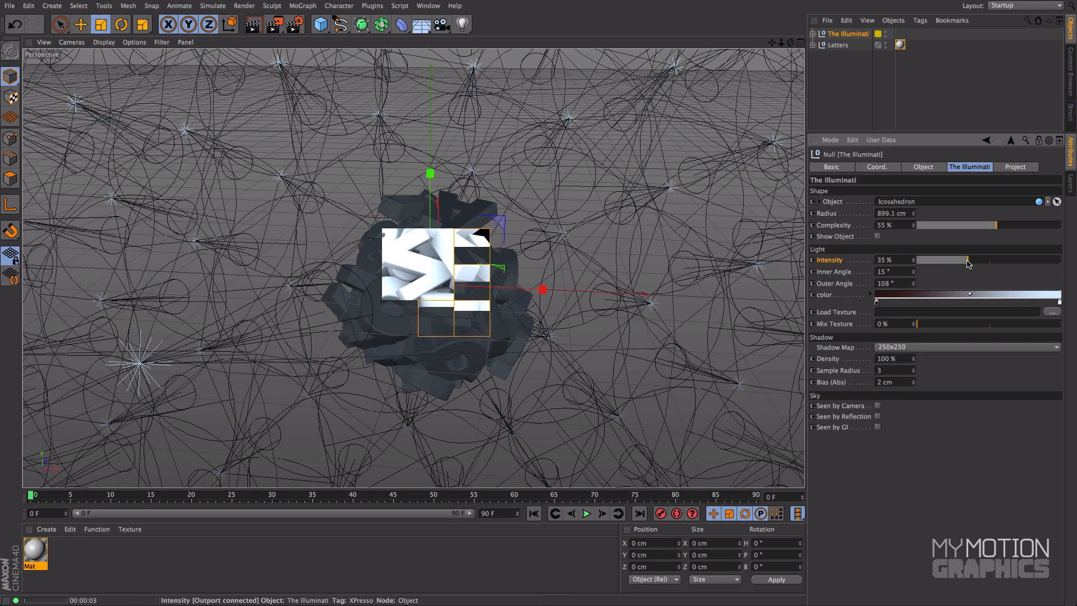
pyautogui.moveTo(958, 262); pyautogui.dragTo(954, 262)
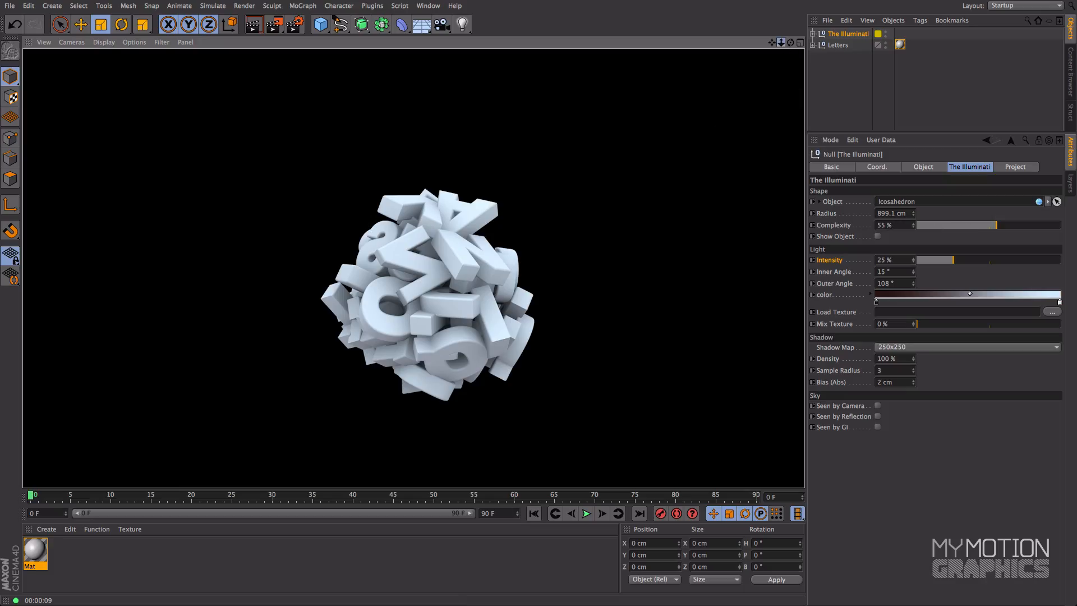
pyautogui.moveTo(781, 42); pyautogui.dragTo(661, 46)
pyautogui.moveTo(914, 214)
pyautogui.mouseDown()
pyautogui.moveTo(913, 224)
pyautogui.moveTo(914, 202)
pyautogui.mouseUp()
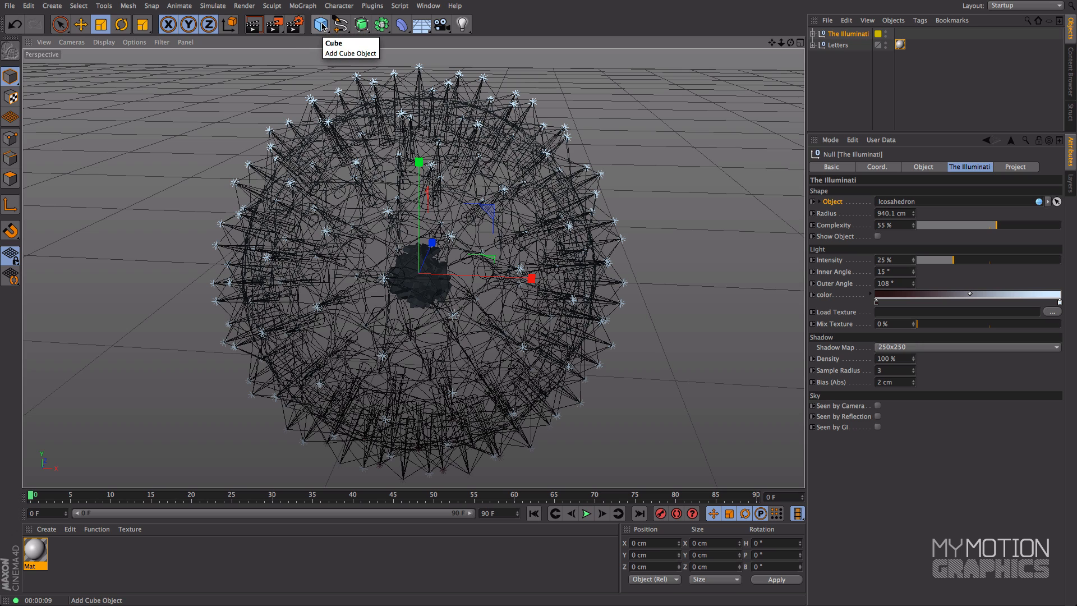
# Step: Add a cube primitive and scale it uniformly to about 1549 cm so it encloses most of the light rig
pyautogui.click(321, 26)
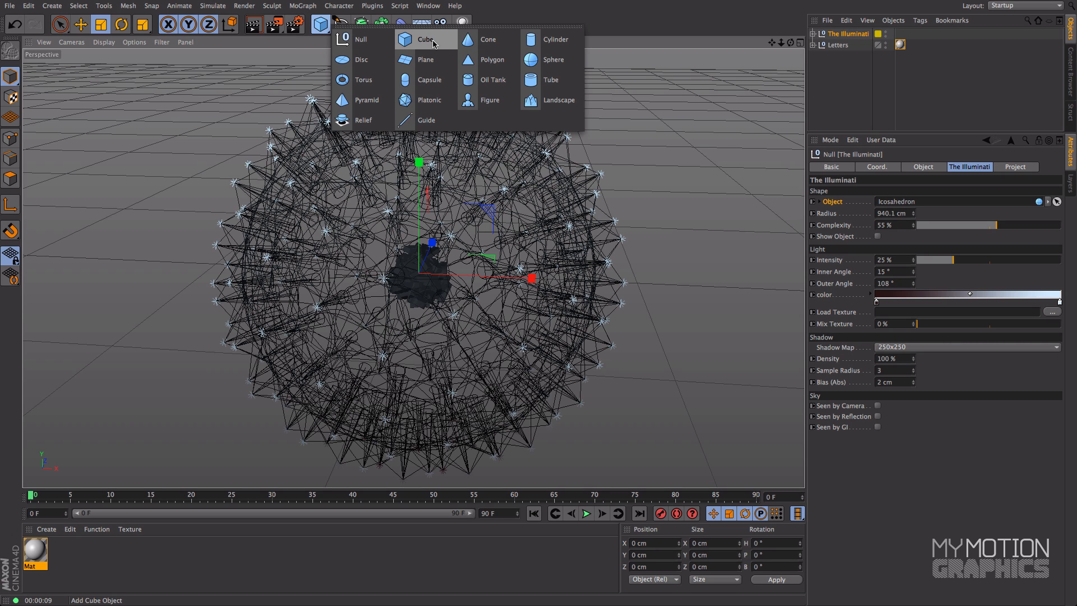
pyautogui.click(433, 44)
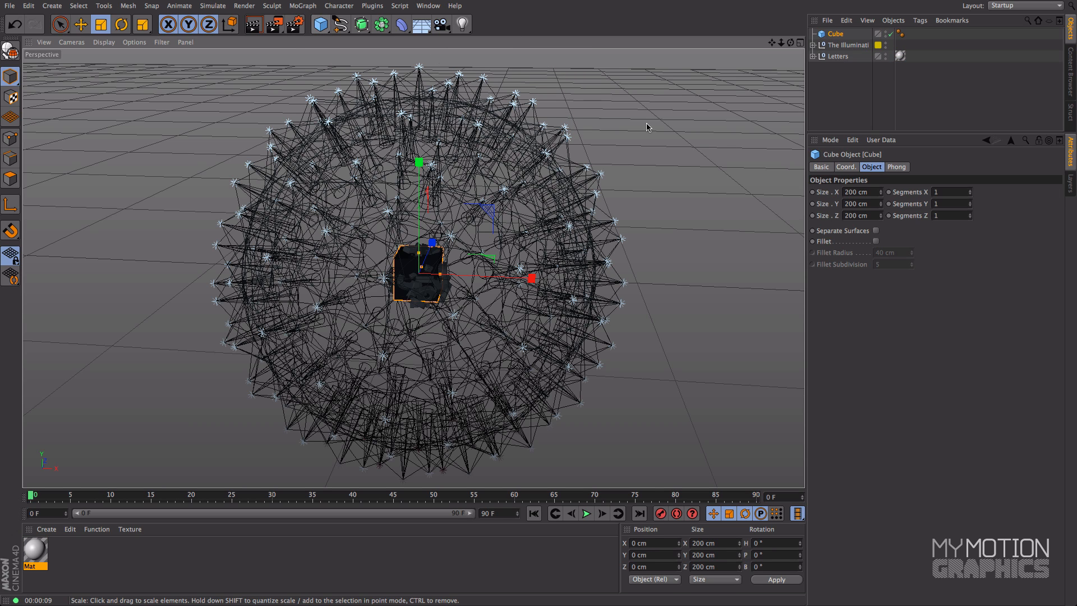
pyautogui.moveTo(790, 43); pyautogui.dragTo(694, 73)
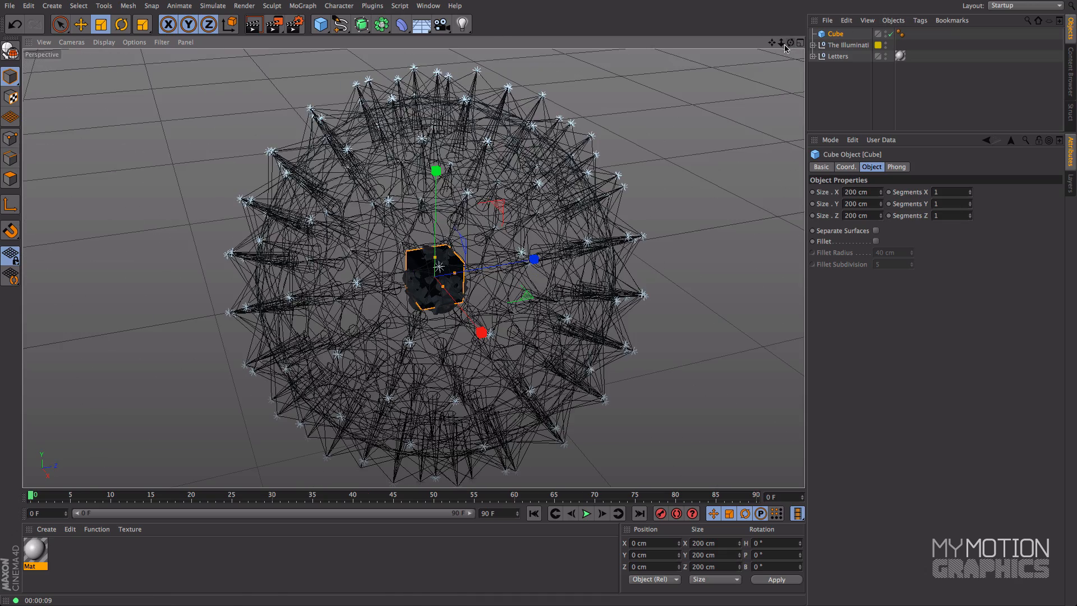
pyautogui.press('t')
pyautogui.moveTo(194, 239); pyautogui.dragTo(1074, 34)
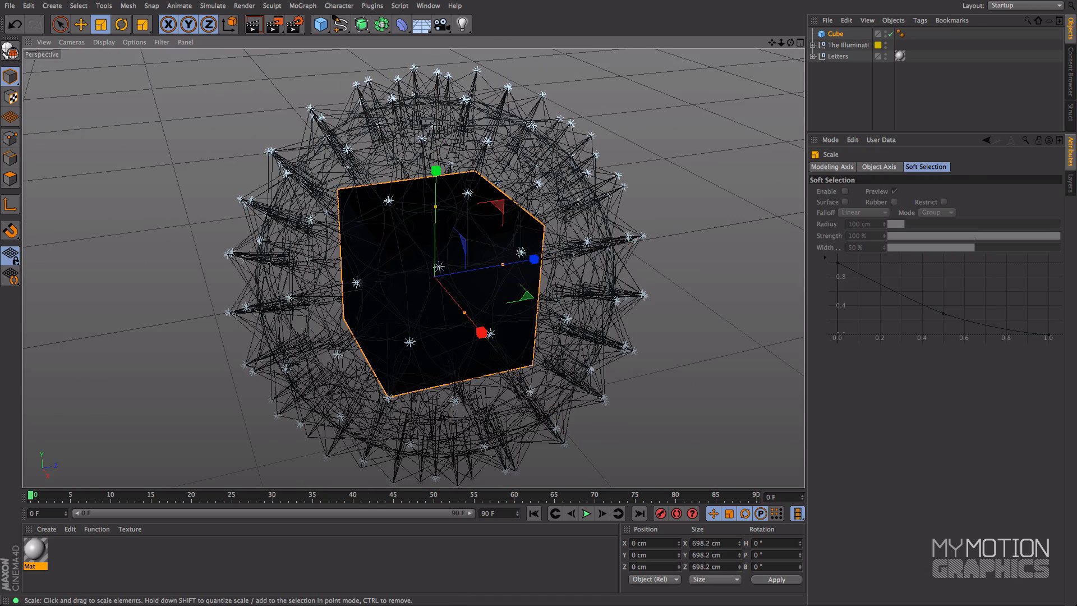
pyautogui.click(151, 5)
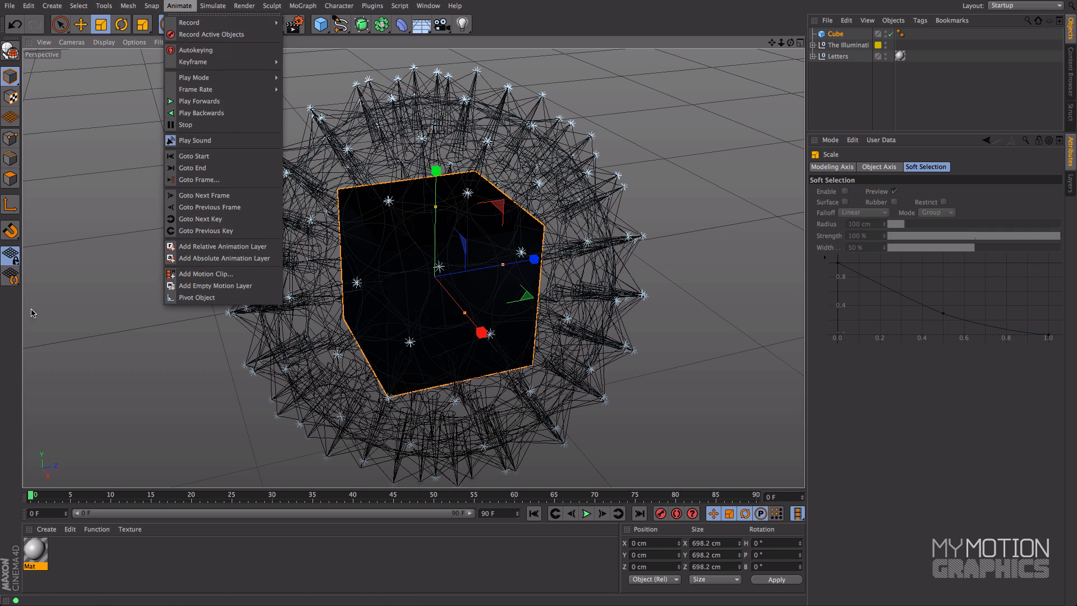
pyautogui.click(195, 7)
pyautogui.moveTo(117, 339); pyautogui.dragTo(543, 82)
# Step: Change the viewport display mode to Constant Shading (Lines)
pyautogui.click(109, 43)
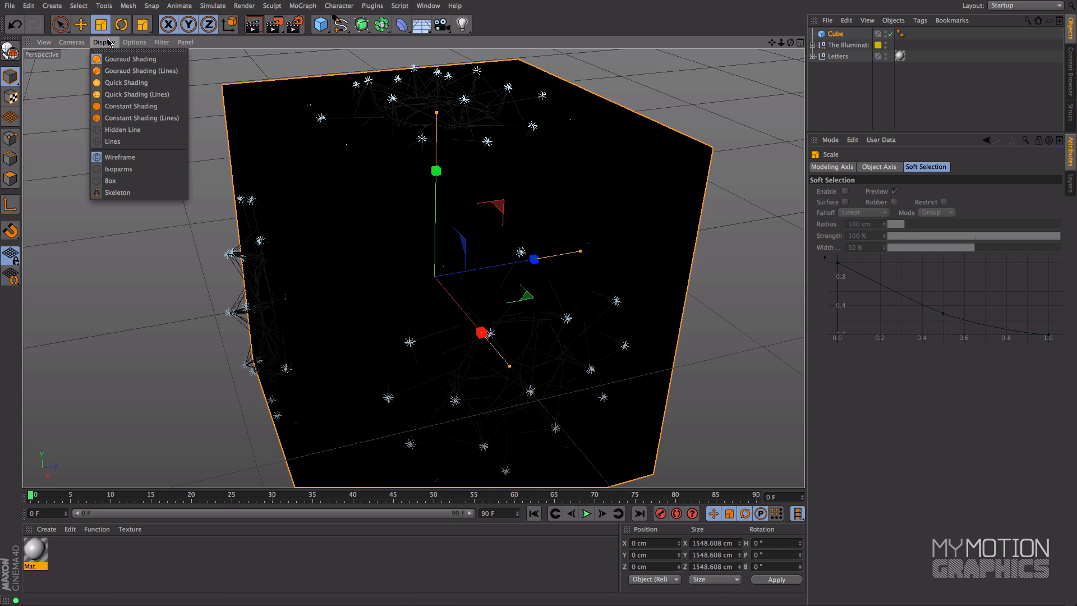
pyautogui.click(128, 120)
pyautogui.keyDown('alt'); pyautogui.moveTo(337, 115); pyautogui.dragTo(387, 120); pyautogui.keyUp('alt')
# Step: Assign the cube as The Illuminati rig's shape object, and inspect the light placement around it
pyautogui.click(848, 45)
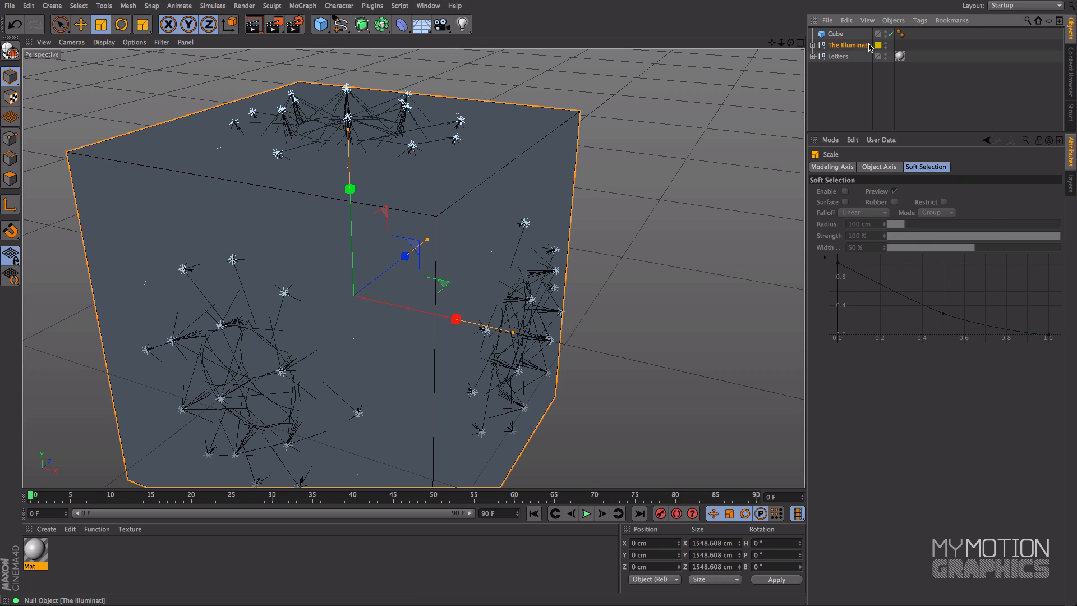
pyautogui.moveTo(849, 59); pyautogui.dragTo(892, 202)
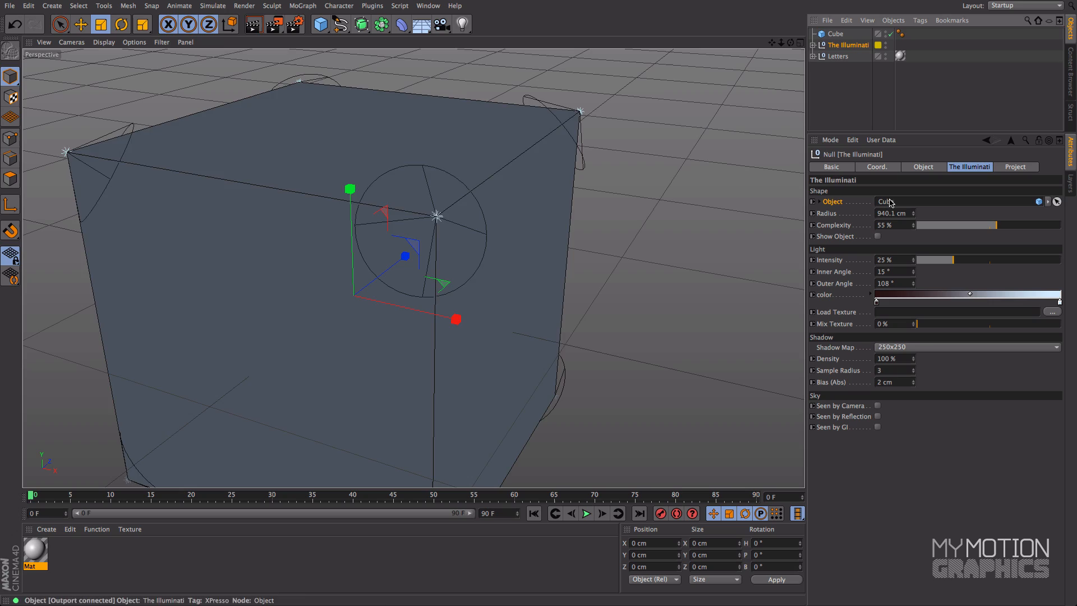
pyautogui.scroll(-3, 399, 155)
pyautogui.keyDown('alt'); pyautogui.moveTo(390, 136); pyautogui.dragTo(426, 168, button='middle'); pyautogui.keyUp('alt')
pyautogui.keyDown('alt'); pyautogui.moveTo(355, 192); pyautogui.dragTo(499, 203); pyautogui.keyUp('alt')
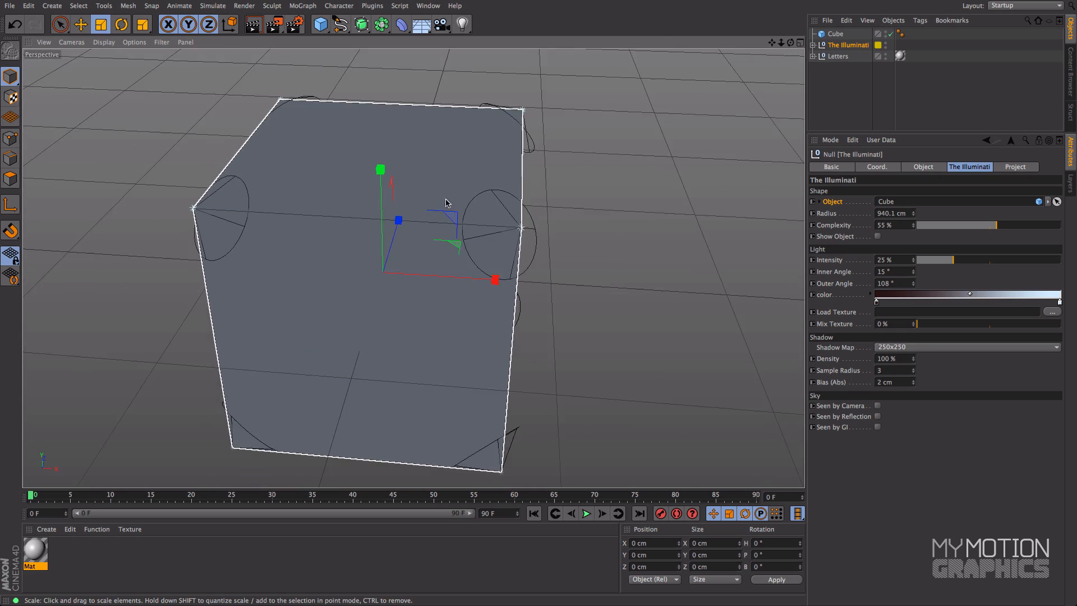
pyautogui.keyDown('alt'); pyautogui.moveTo(499, 203); pyautogui.dragTo(459, 189, button='middle'); pyautogui.keyUp('alt')
pyautogui.keyDown('alt'); pyautogui.moveTo(459, 189); pyautogui.dragTo(463, 216); pyautogui.keyUp('alt')
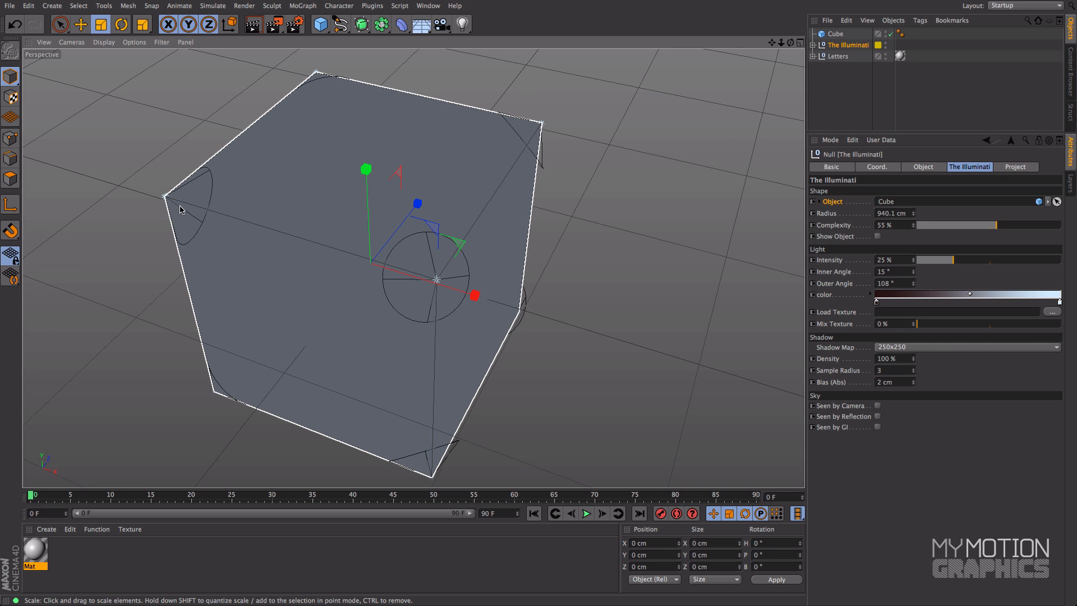
pyautogui.keyDown('alt'); pyautogui.moveTo(259, 380); pyautogui.dragTo(468, 279); pyautogui.keyUp('alt')
pyautogui.hotkey('ctrl', 'r')
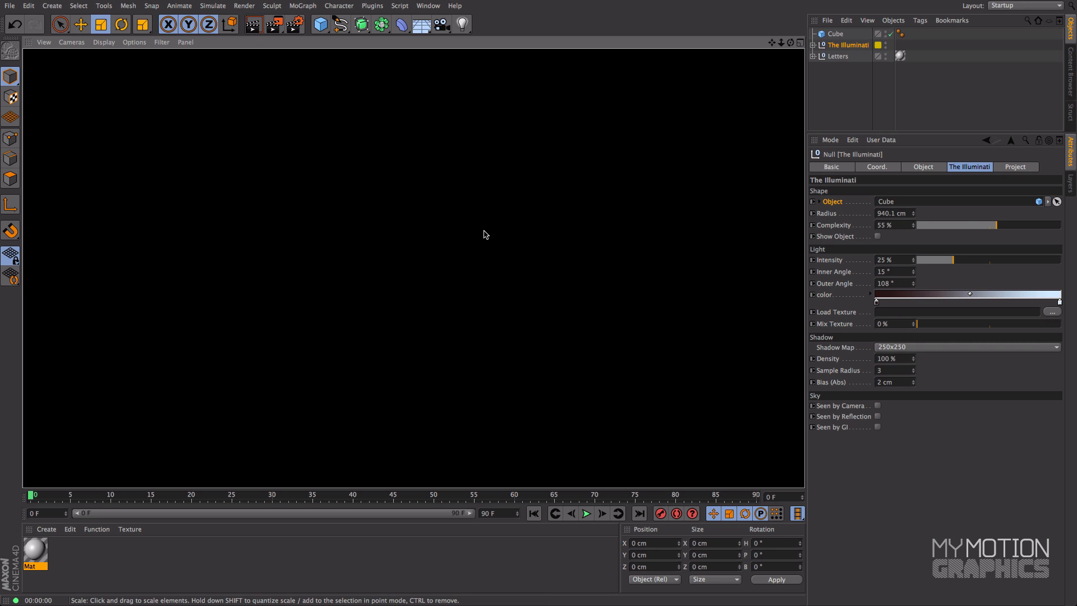
# Step: Hide the cube with its visibility dots, and toggle the cube object off and back on
pyautogui.click(485, 234)
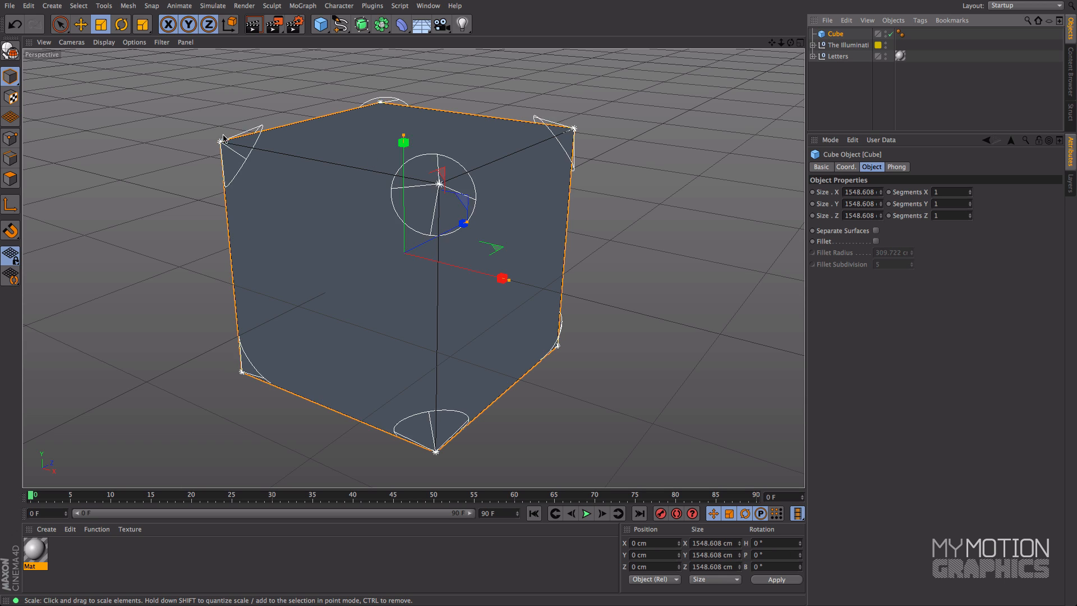
pyautogui.click(886, 33)
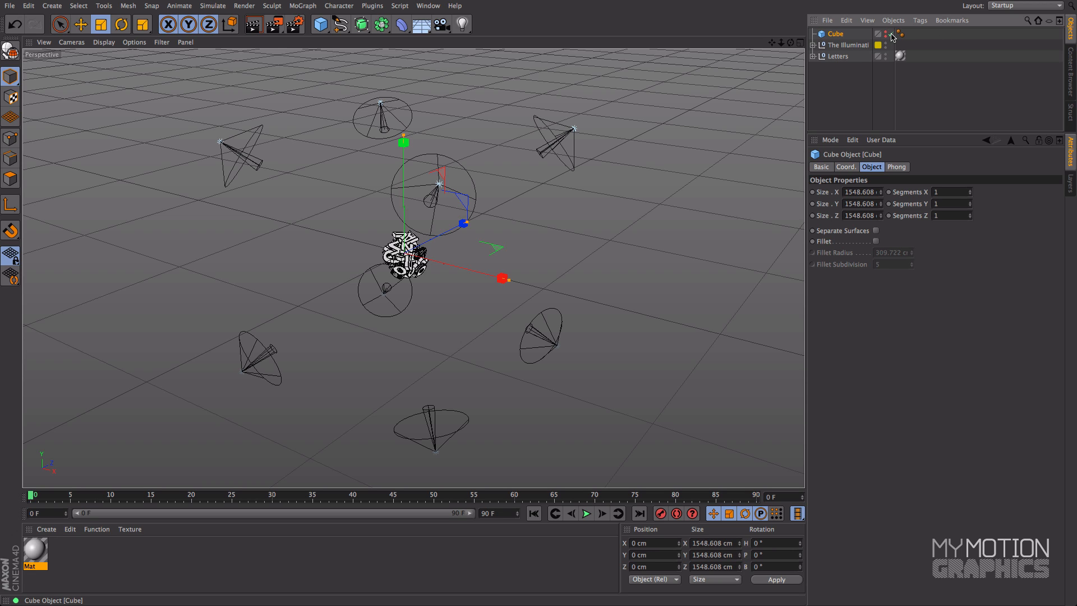
pyautogui.click(891, 35)
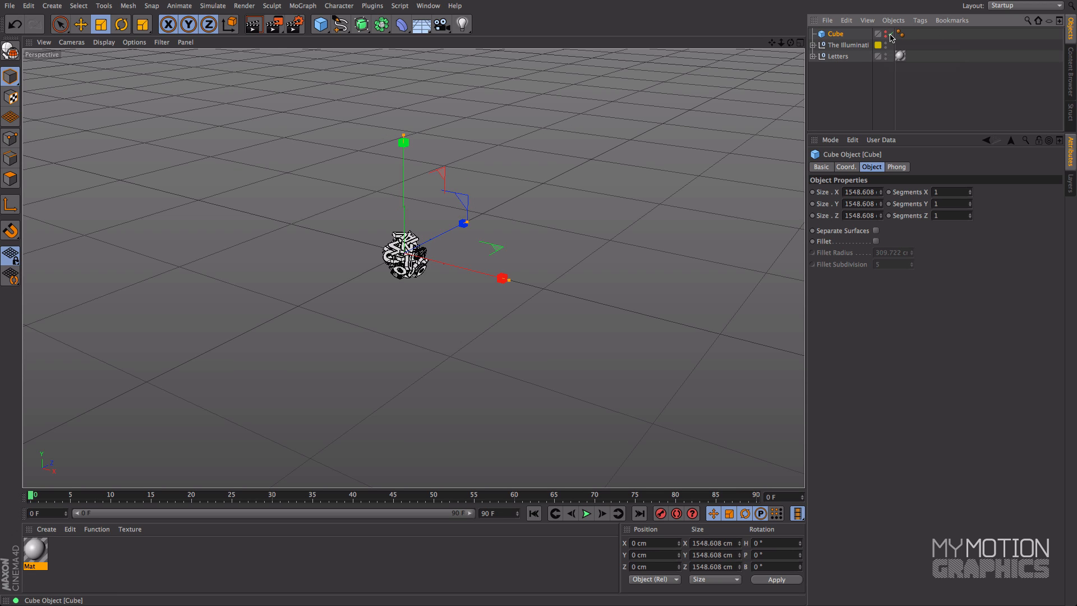
pyautogui.click(891, 35)
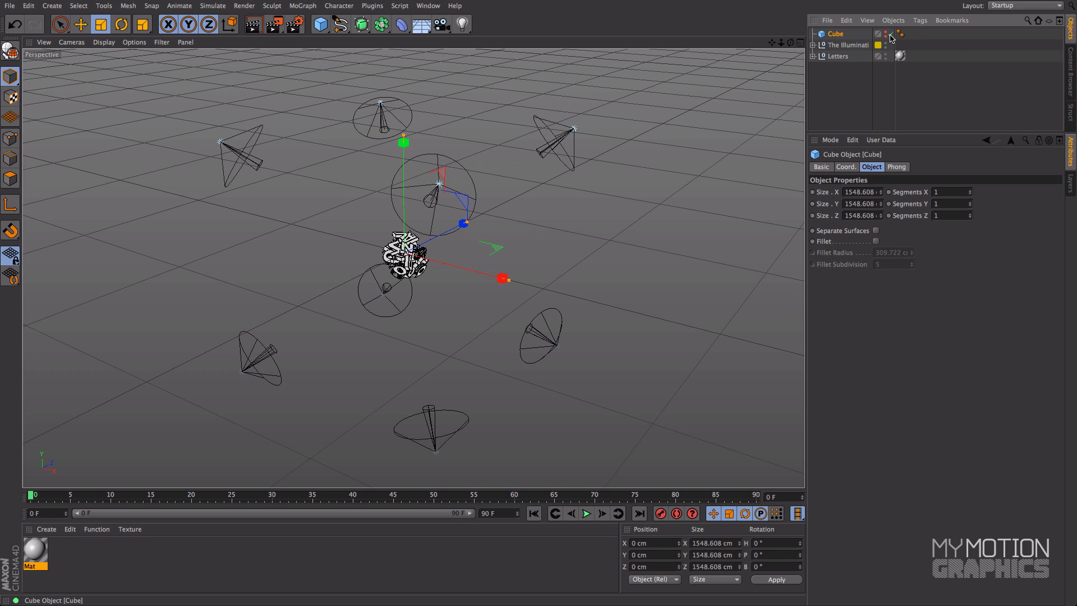
# Step: Inspect the cube-shaped light arrangement, frame the letter cluster closely, and render the view
pyautogui.keyDown('alt'); pyautogui.moveTo(589, 166); pyautogui.dragTo(587, 186, button='middle'); pyautogui.keyUp('alt')
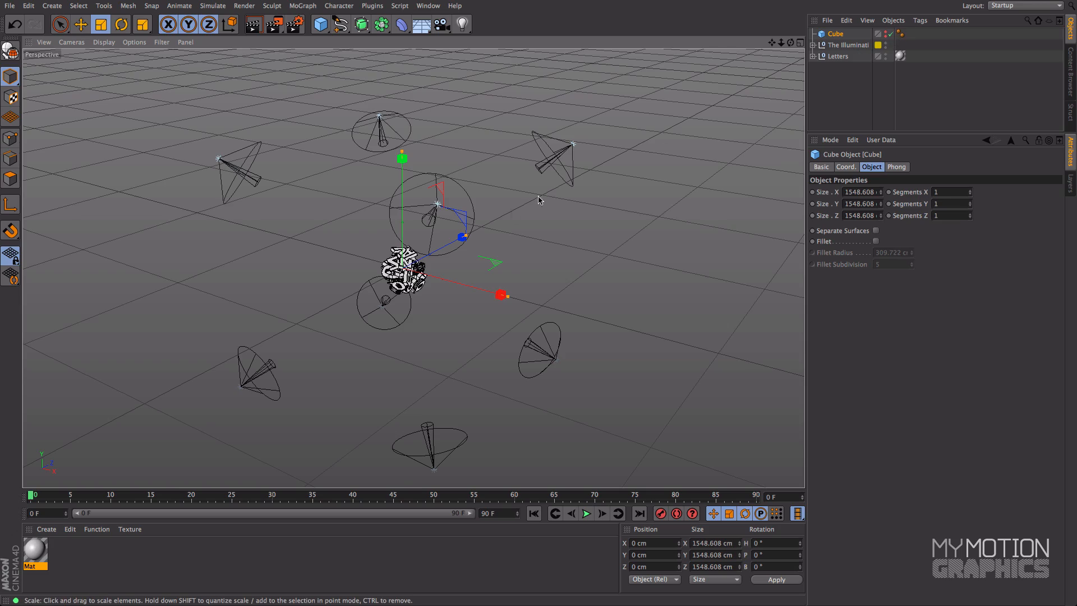
pyautogui.keyDown('alt'); pyautogui.moveTo(592, 172); pyautogui.dragTo(543, 207); pyautogui.keyUp('alt')
pyautogui.keyDown('alt'); pyautogui.moveTo(543, 207); pyautogui.dragTo(574, 165, button='middle'); pyautogui.keyUp('alt')
pyautogui.moveTo(478, 209)
pyautogui.keyDown('alt'); pyautogui.mouseDown(button='right')
pyautogui.moveTo(460, 222)
pyautogui.moveTo(478, 221)
pyautogui.mouseUp(button='right'); pyautogui.keyUp('alt')
pyautogui.keyDown('alt'); pyautogui.moveTo(453, 224); pyautogui.dragTo(548, 180, button='middle'); pyautogui.keyUp('alt')
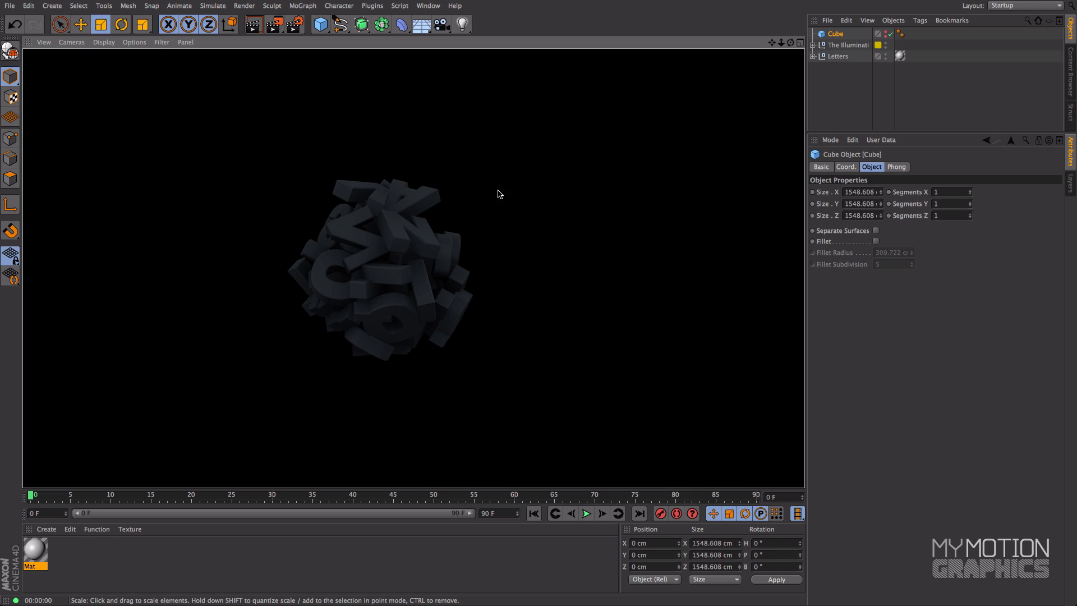
# Step: Raise The Illuminati rig's light intensity to 73 %, with a test render at 62 % on the way
pyautogui.click(841, 45)
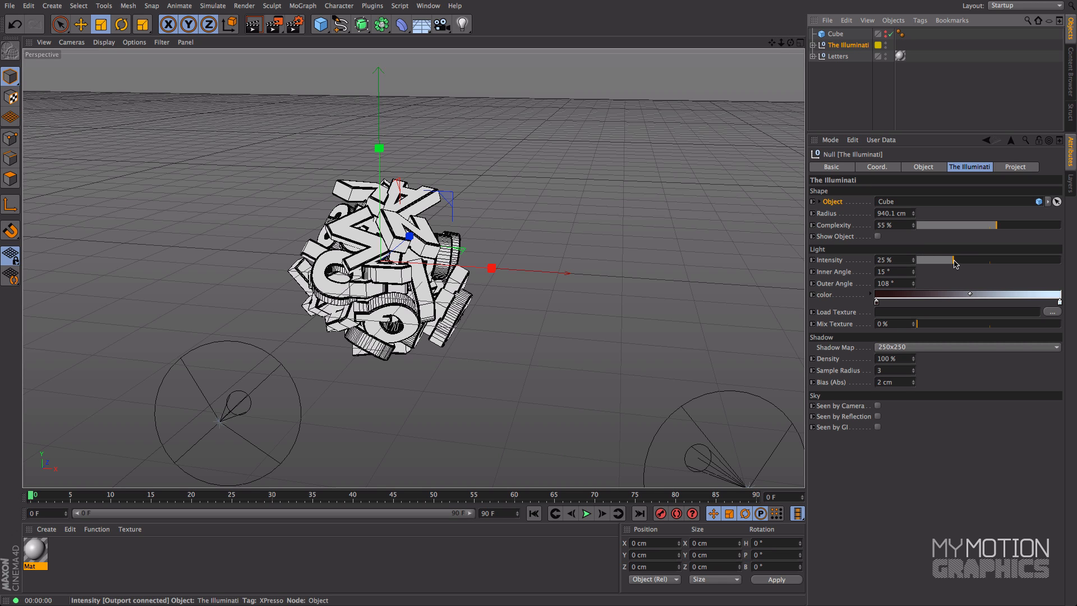
pyautogui.moveTo(954, 260); pyautogui.dragTo(1008, 260)
pyautogui.hotkey('ctrl', 'r')
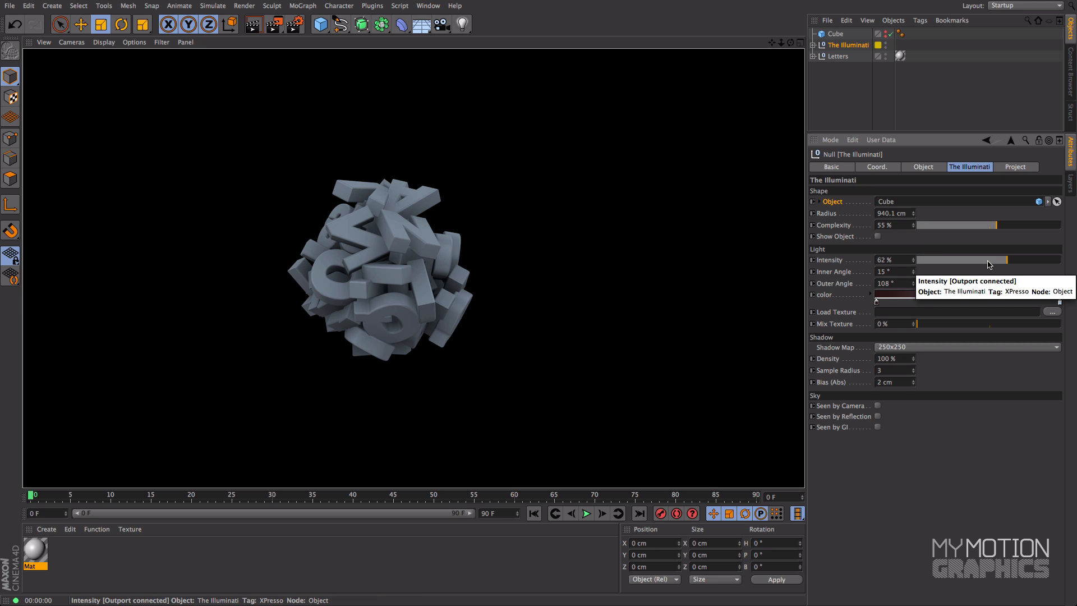
pyautogui.moveTo(1018, 261); pyautogui.dragTo(1024, 263)
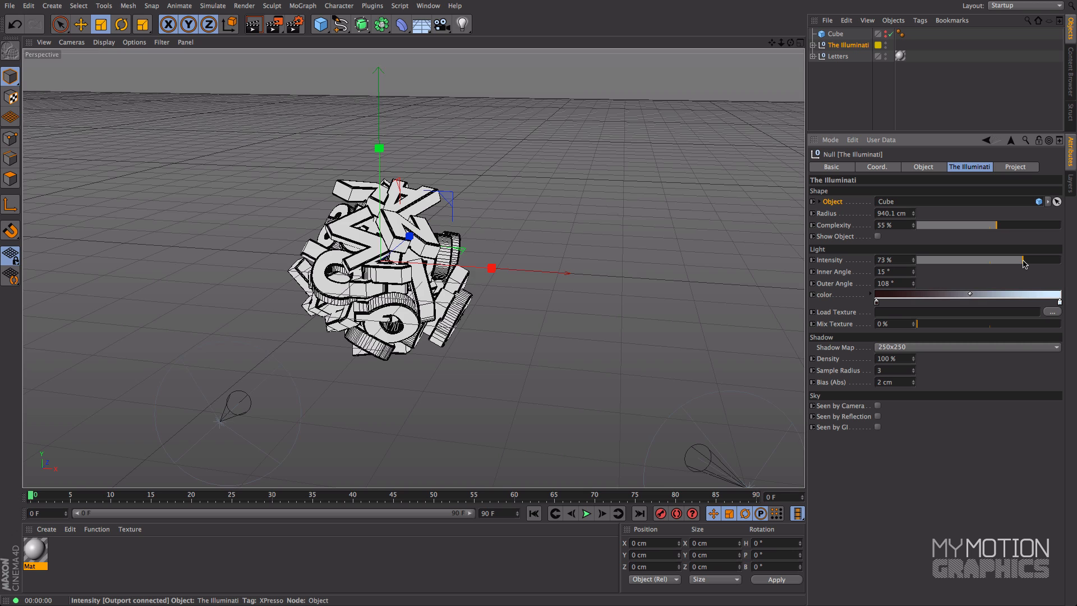
# Step: Render the letter cluster at the current intensity, and inspect the sparse lights placed around it
pyautogui.hotkey('ctrl', 'r')
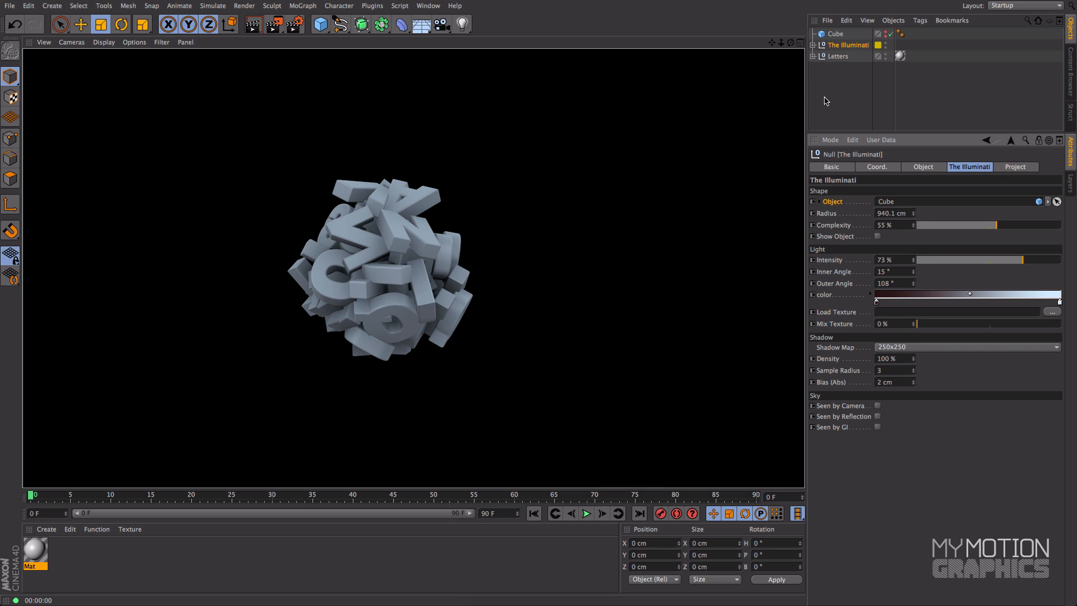
pyautogui.click(848, 45)
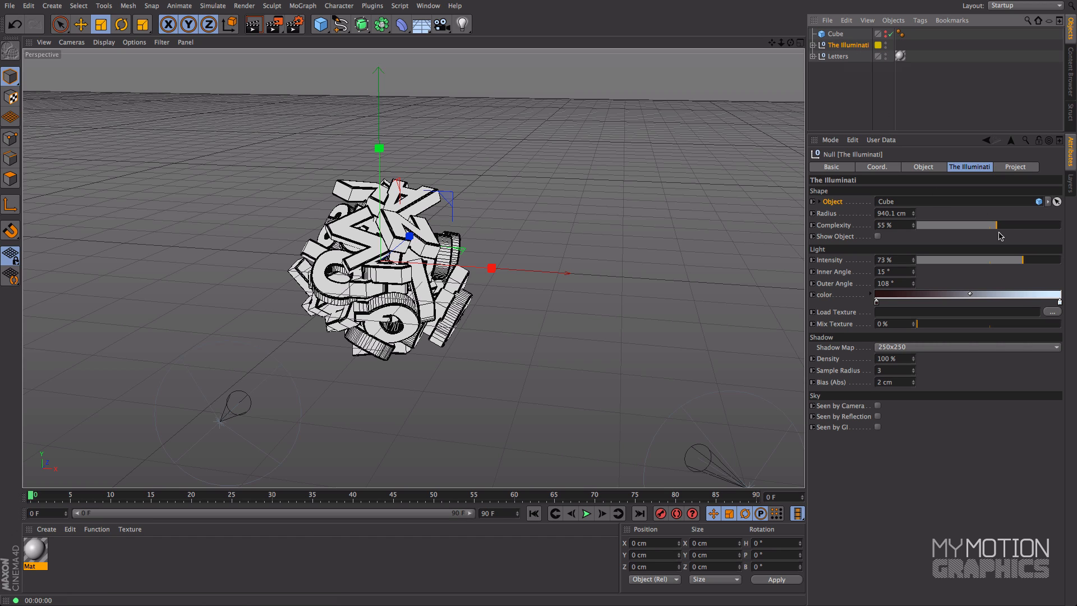
pyautogui.moveTo(997, 226)
pyautogui.mouseDown()
pyautogui.moveTo(942, 223)
pyautogui.moveTo(992, 227)
pyautogui.mouseUp()
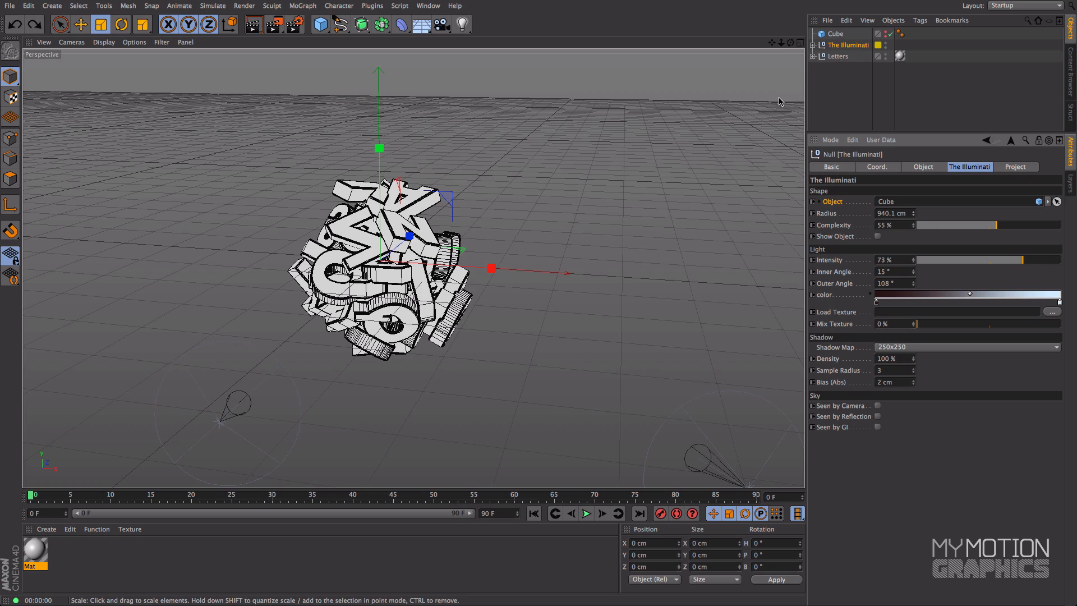
pyautogui.moveTo(782, 42); pyautogui.dragTo(775, 66)
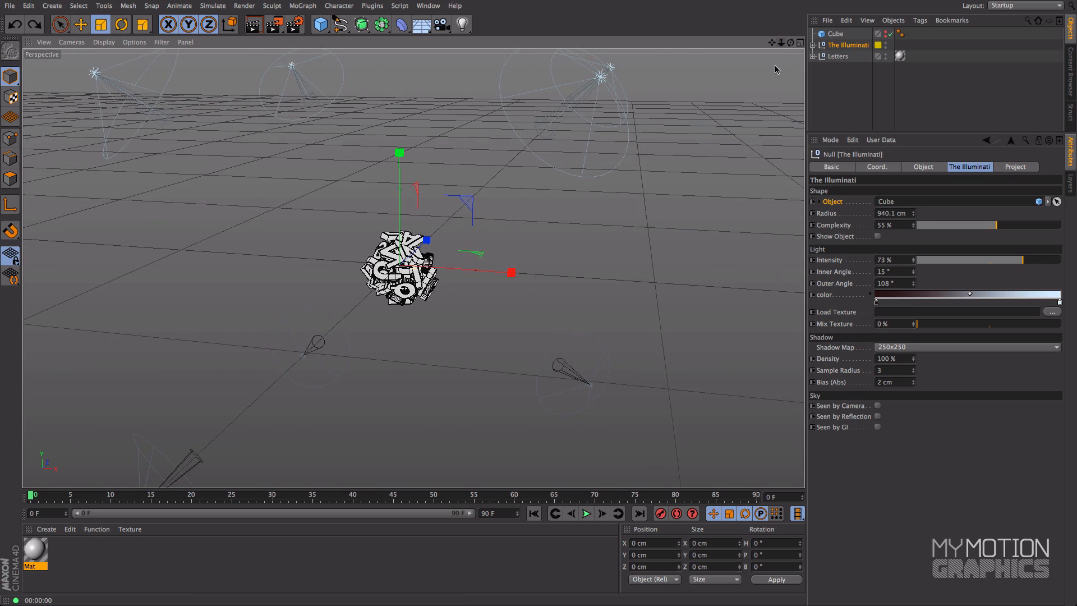
pyautogui.keyDown('alt'); pyautogui.moveTo(711, 188); pyautogui.dragTo(660, 116); pyautogui.keyUp('alt')
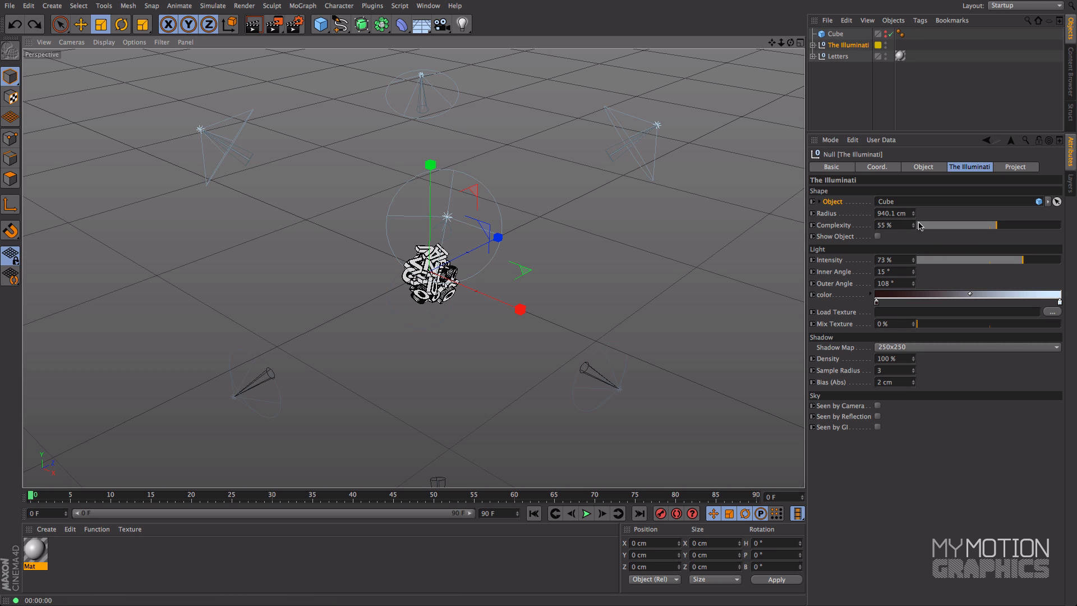
# Step: Set the cube's segments to 3 in X, 3 in Y and 2 in Z
pyautogui.click(835, 34)
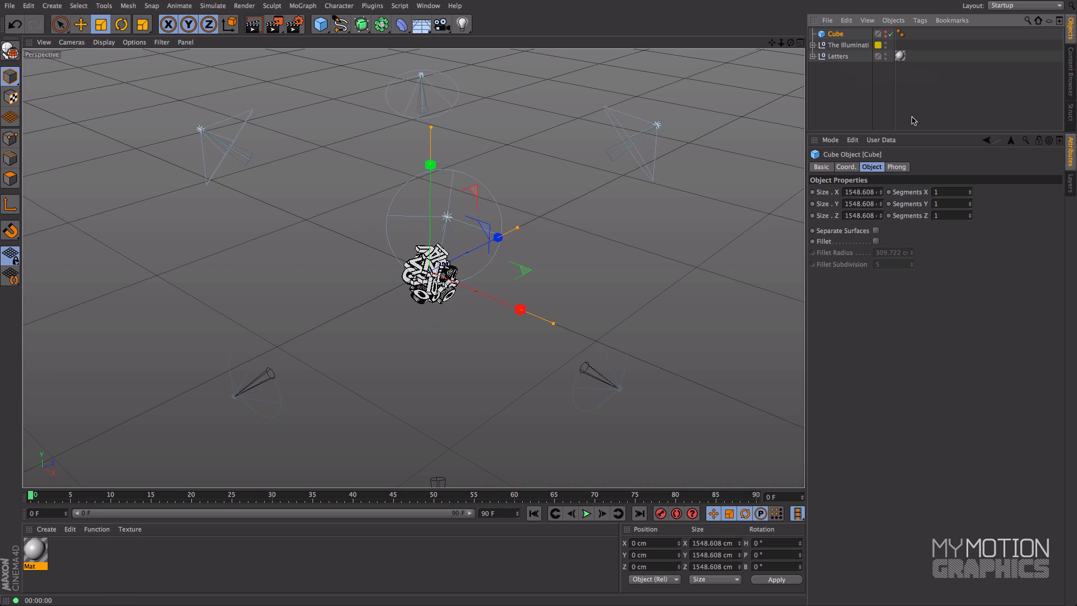
pyautogui.click(969, 190)
pyautogui.click(970, 203)
pyautogui.click(970, 202)
pyautogui.click(970, 213)
# Step: Inspect the denser cube-shaped light arrangement, frame the letter cluster closely, and render the view
pyautogui.keyDown('alt'); pyautogui.moveTo(561, 241); pyautogui.dragTo(605, 243); pyautogui.keyUp('alt')
pyautogui.keyDown('alt'); pyautogui.moveTo(605, 243); pyautogui.dragTo(625, 178, button='middle'); pyautogui.keyUp('alt')
pyautogui.scroll(10, 501, 252)
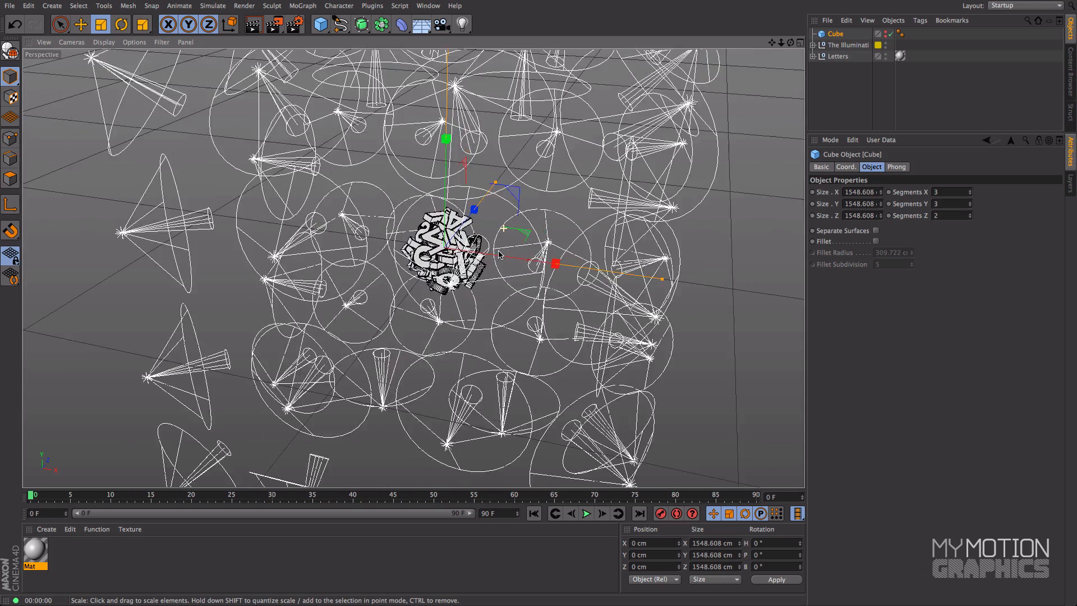
pyautogui.scroll(1, 501, 252)
pyautogui.keyDown('alt'); pyautogui.moveTo(476, 217); pyautogui.dragTo(534, 237, button='middle'); pyautogui.keyUp('alt')
pyautogui.hotkey('ctrl', 'r')
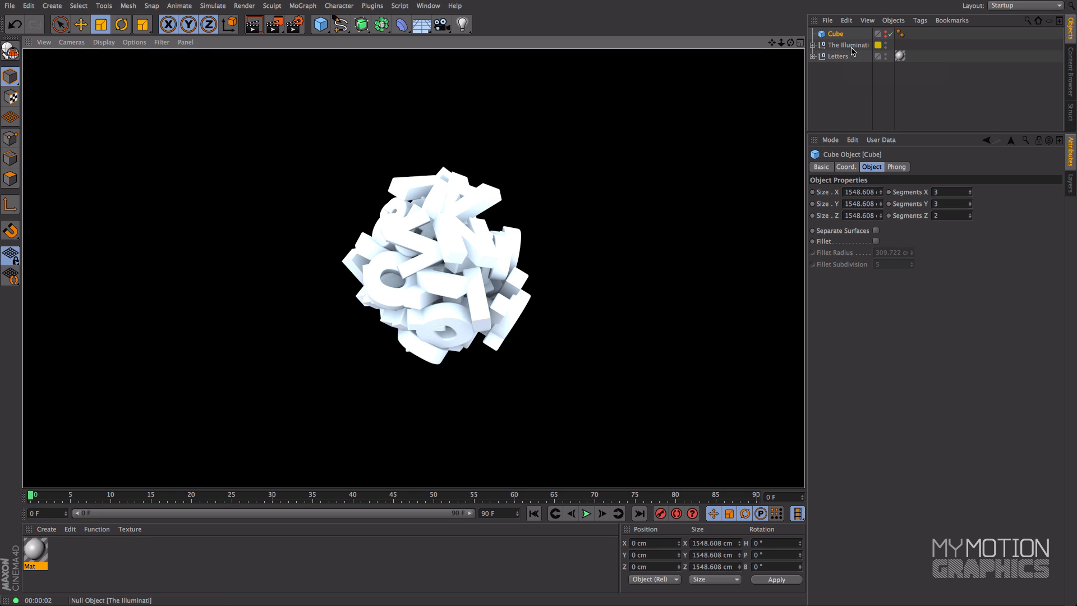
# Step: Lower The Illuminati rig's light intensity to 36 %, with a test value of 30 % on the way
pyautogui.click(849, 46)
pyautogui.moveTo(973, 265); pyautogui.dragTo(961, 265)
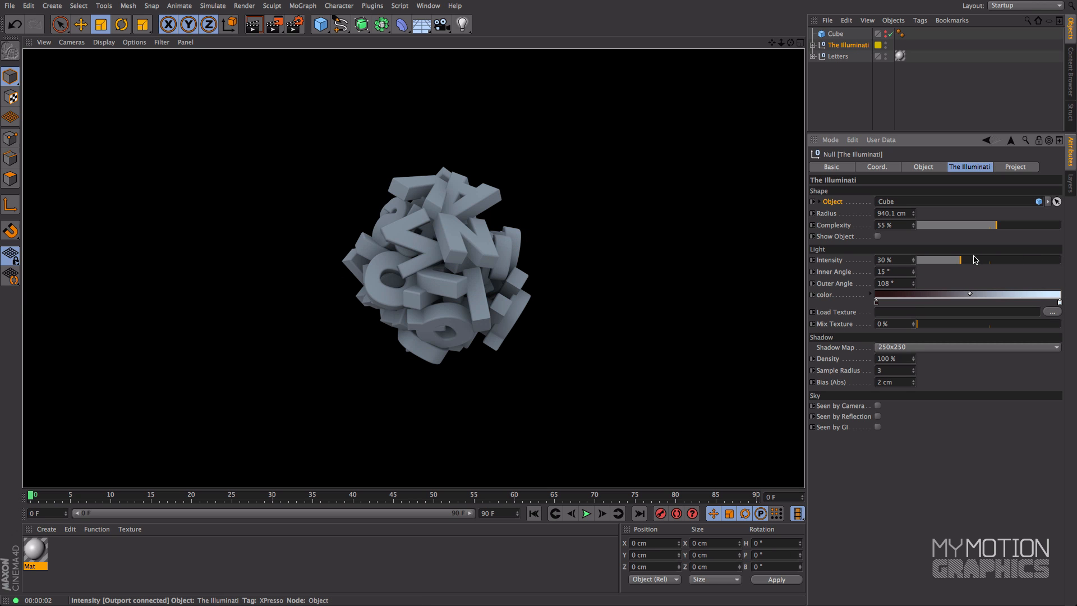
pyautogui.click(966, 263)
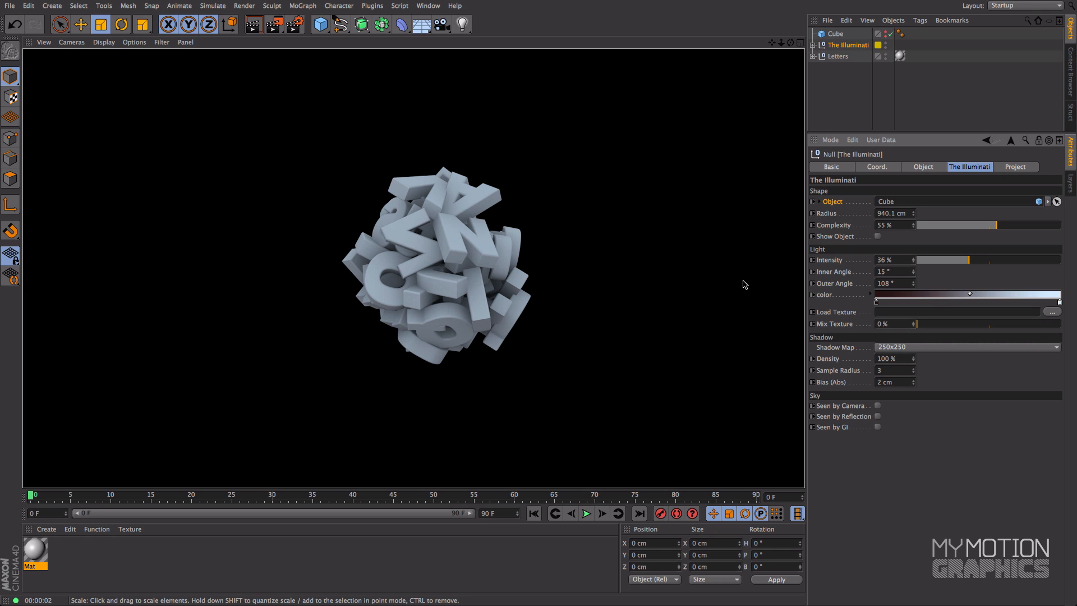
pyautogui.click(616, 248)
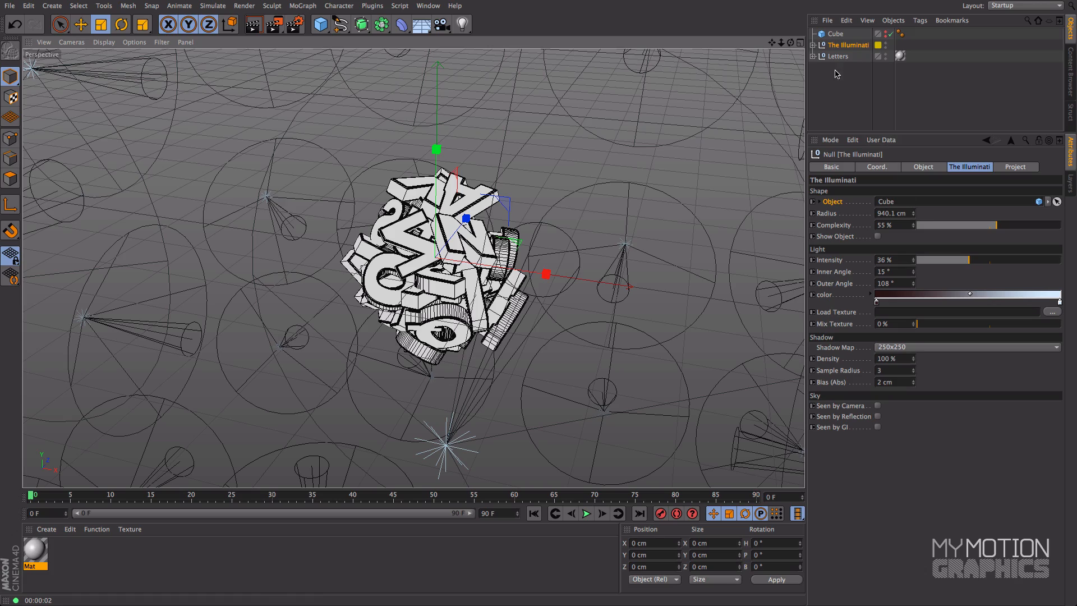
# Step: Assign the rig's own Icosahedron as its shape object, with a complexity of 26 % and a radius of 881.1 cm
pyautogui.moveTo(781, 42); pyautogui.dragTo(706, 50)
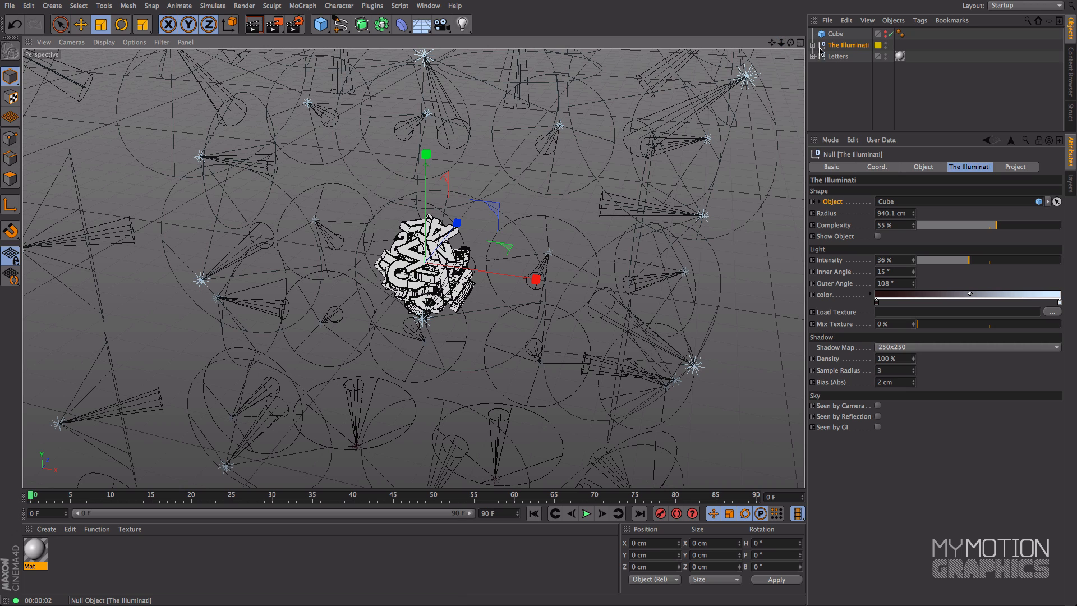
pyautogui.click(813, 45)
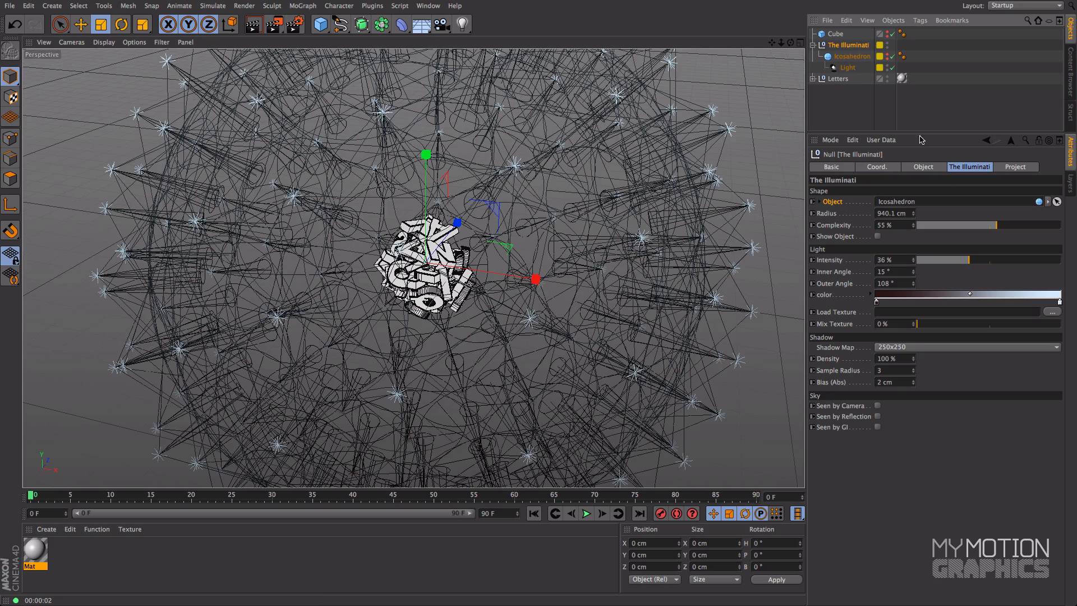
pyautogui.moveTo(994, 227); pyautogui.dragTo(964, 242)
pyautogui.moveTo(913, 216); pyautogui.dragTo(913, 249)
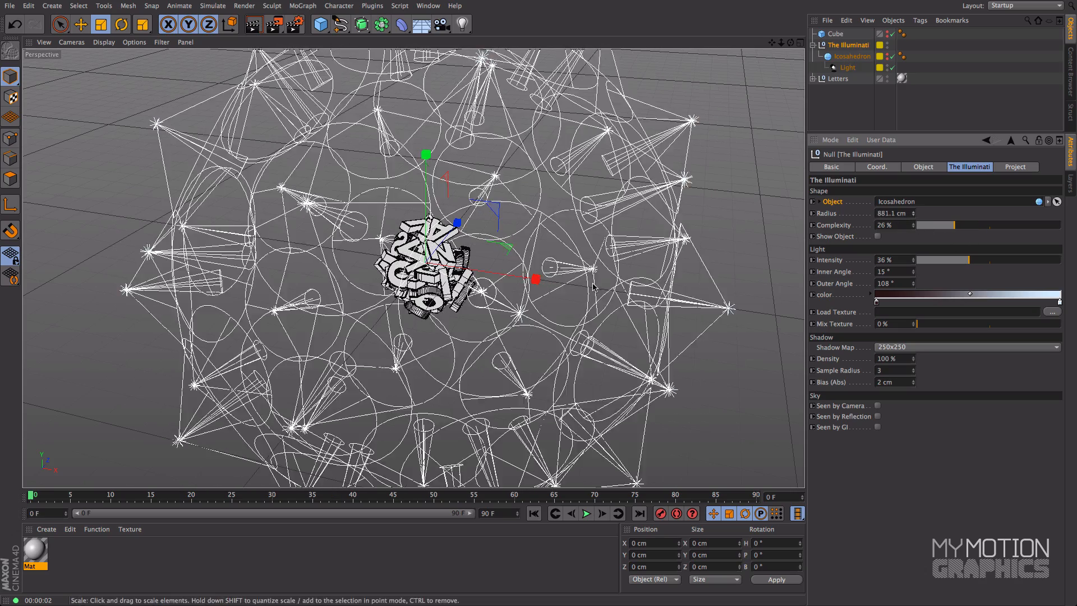
# Step: Frame the letter cluster closely and render it with the icosahedron light arrangement
pyautogui.keyDown('alt'); pyautogui.moveTo(420, 329); pyautogui.dragTo(429, 306, button='middle'); pyautogui.keyUp('alt')
pyautogui.keyDown('alt'); pyautogui.moveTo(428, 306); pyautogui.dragTo(457, 317, button='right'); pyautogui.keyUp('alt')
pyautogui.keyDown('alt'); pyautogui.moveTo(457, 316); pyautogui.dragTo(547, 329); pyautogui.keyUp('alt')
pyautogui.hotkey('ctrl', 'r')
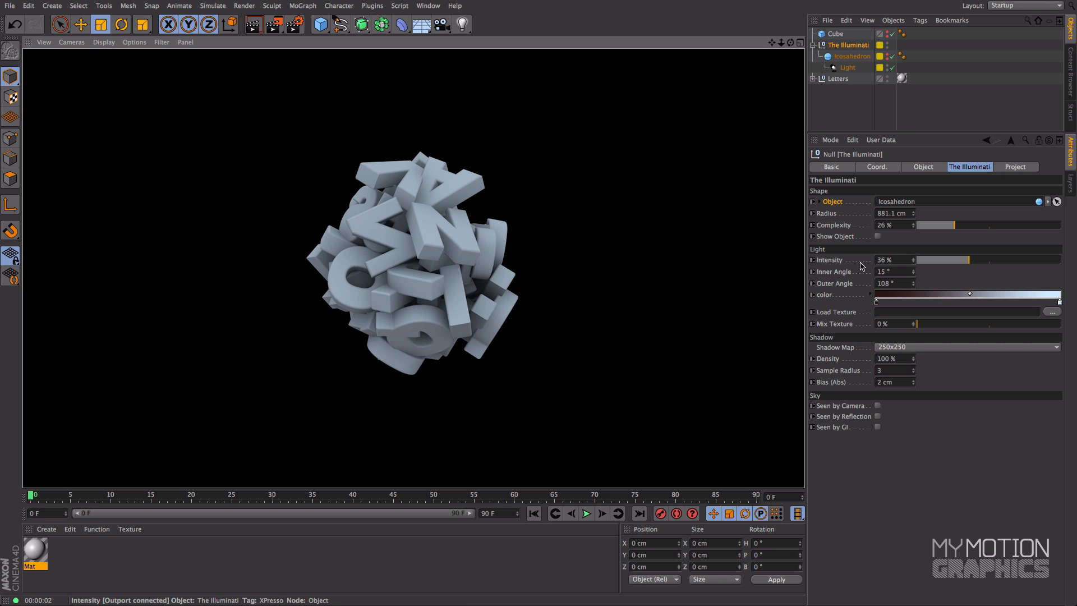
# Step: Narrow the rig's light cones to an inner angle of 6° and an outer angle of 44°
pyautogui.click(830, 261)
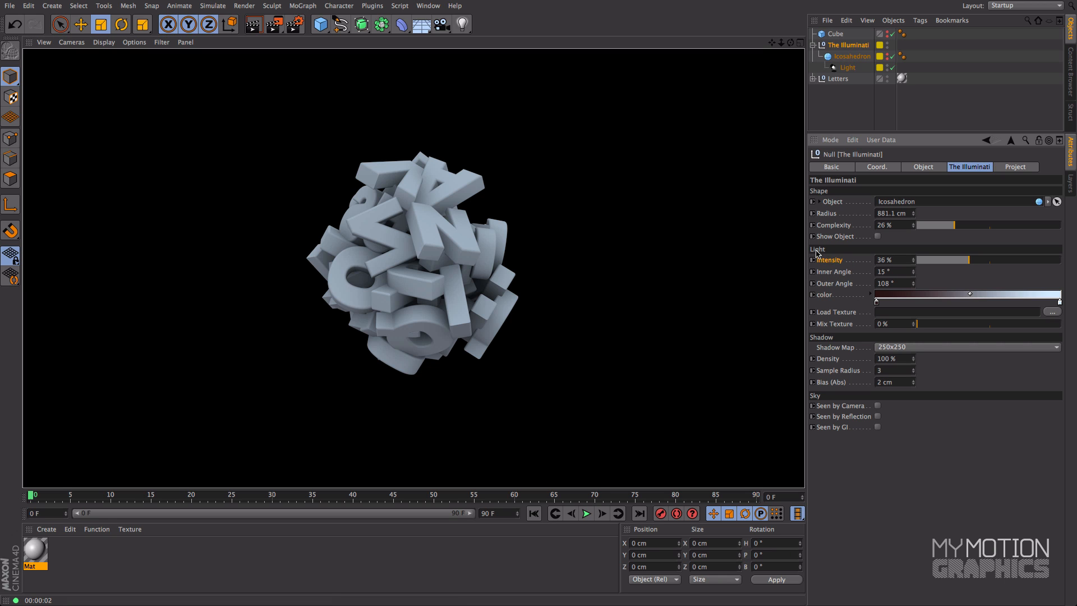
pyautogui.click(823, 273)
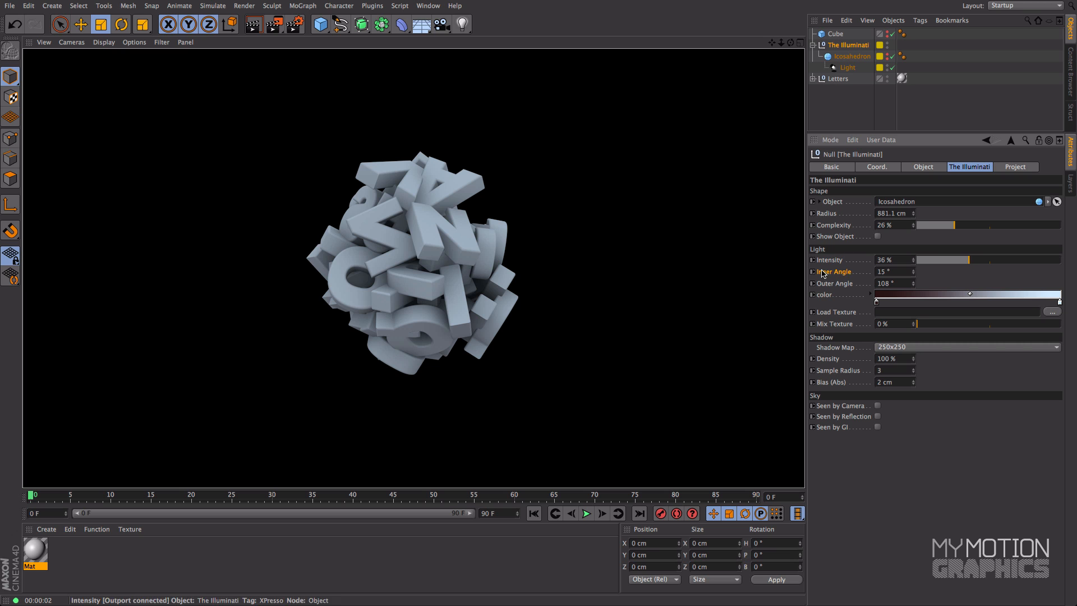
pyautogui.click(914, 274)
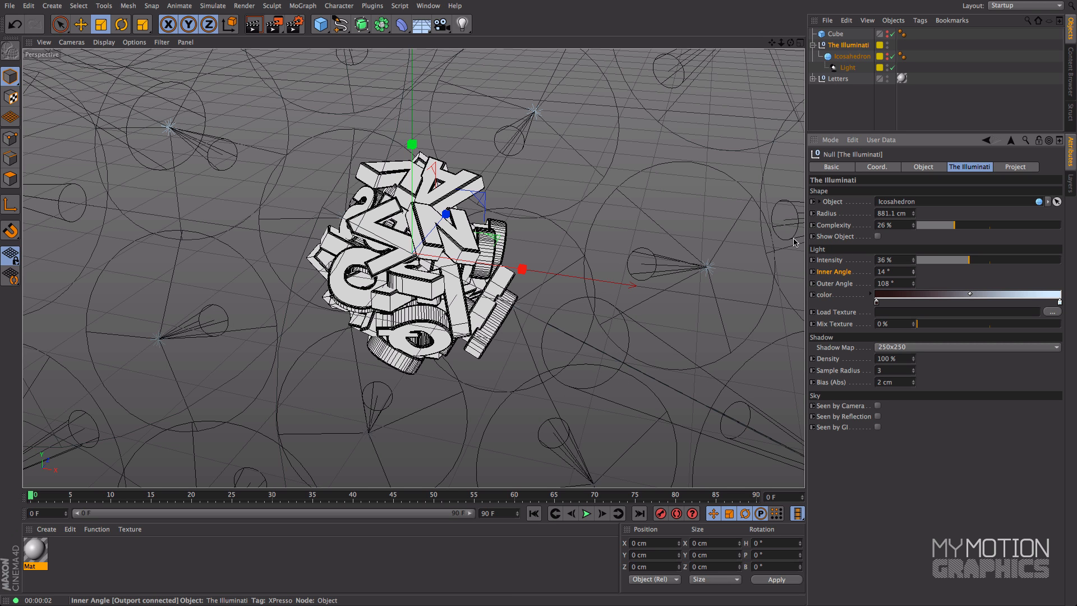
pyautogui.scroll(-3, 577, 216)
pyautogui.keyDown('alt'); pyautogui.moveTo(578, 217); pyautogui.dragTo(504, 264, button='middle'); pyautogui.keyUp('alt')
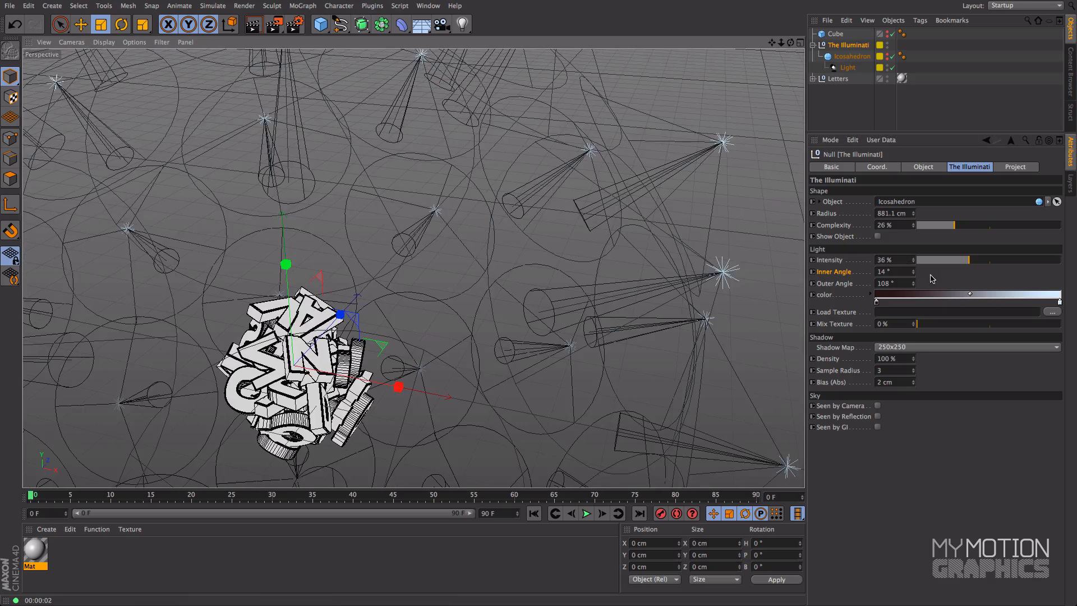
pyautogui.moveTo(914, 283)
pyautogui.mouseDown()
pyautogui.moveTo(913, 317)
pyautogui.moveTo(913, 278)
pyautogui.mouseUp()
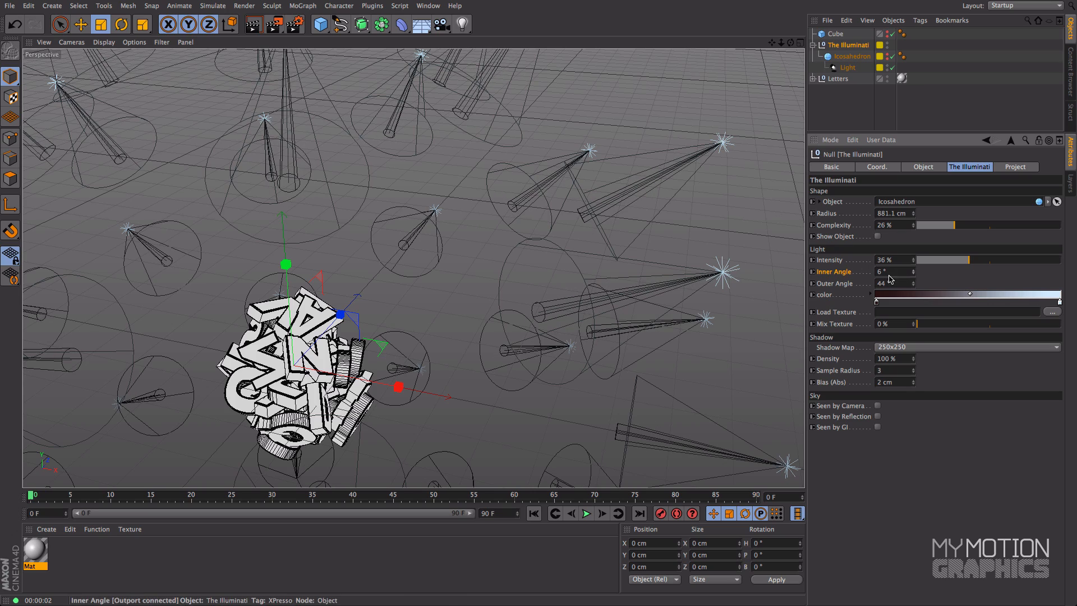
# Step: Center the letter cluster in the view and render it with the narrowed light cones
pyautogui.keyDown('alt'); pyautogui.moveTo(487, 225); pyautogui.dragTo(660, 141, button='middle'); pyautogui.keyUp('alt')
pyautogui.keyDown('alt'); pyautogui.moveTo(475, 254); pyautogui.dragTo(518, 264, button='right'); pyautogui.keyUp('alt')
pyautogui.keyDown('alt'); pyautogui.moveTo(517, 264); pyautogui.dragTo(472, 228, button='middle'); pyautogui.keyUp('alt')
pyautogui.press('super+r')
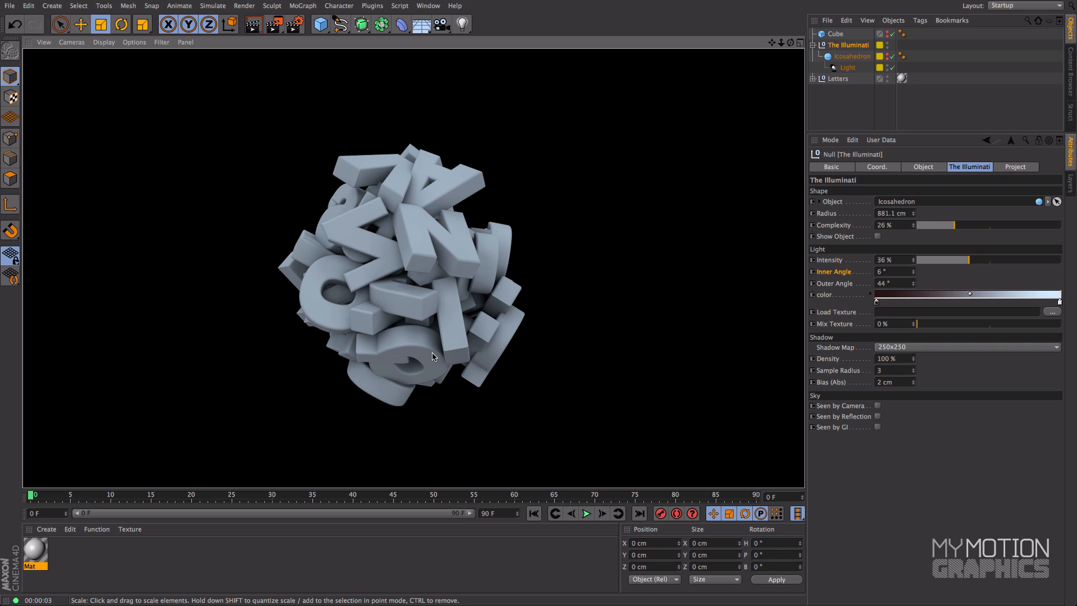
# Step: Orbit to a lower viewing angle on the letter cluster and render it again
pyautogui.keyDown('alt'); pyautogui.moveTo(550, 221); pyautogui.dragTo(515, 235, button='right'); pyautogui.keyUp('alt')
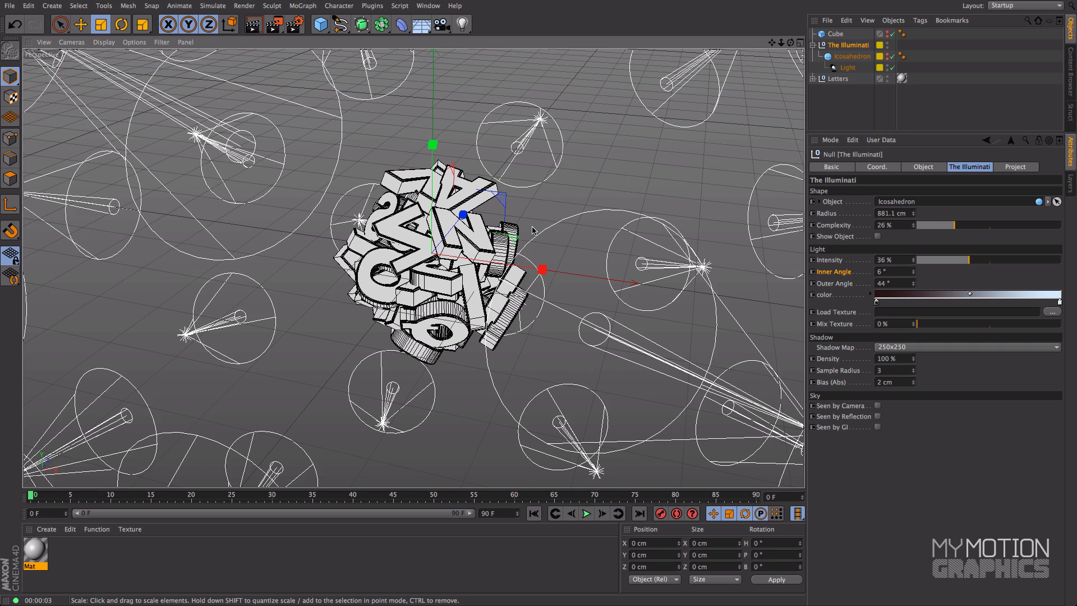
pyautogui.keyDown('alt'); pyautogui.moveTo(515, 244); pyautogui.dragTo(548, 194); pyautogui.keyUp('alt')
pyautogui.keyDown('alt'); pyautogui.moveTo(443, 432); pyautogui.dragTo(475, 237, button='middle'); pyautogui.keyUp('alt')
pyautogui.keyDown('alt'); pyautogui.moveTo(482, 234); pyautogui.dragTo(515, 231, button='right'); pyautogui.keyUp('alt')
pyautogui.keyDown('alt'); pyautogui.moveTo(515, 231); pyautogui.dragTo(522, 268, button='middle'); pyautogui.keyUp('alt')
pyautogui.press('super+r')
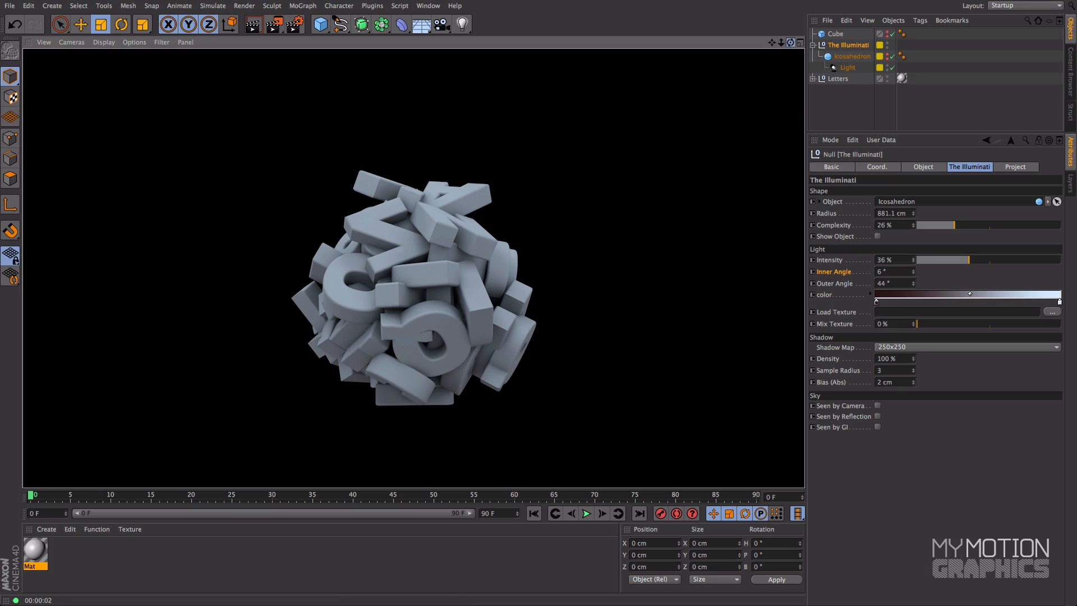
# Step: Turn on Show Object for The Illuminati rig, and inspect the color gradient on the icosahedron from below
pyautogui.click(790, 43)
pyautogui.moveTo(781, 42); pyautogui.dragTo(721, 44)
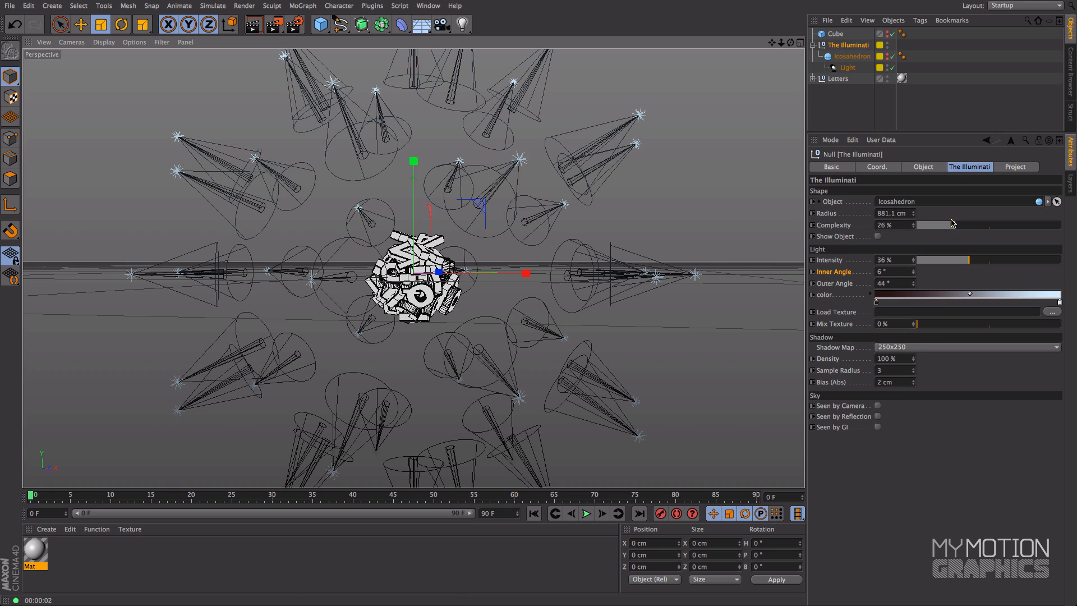
pyautogui.click(833, 236)
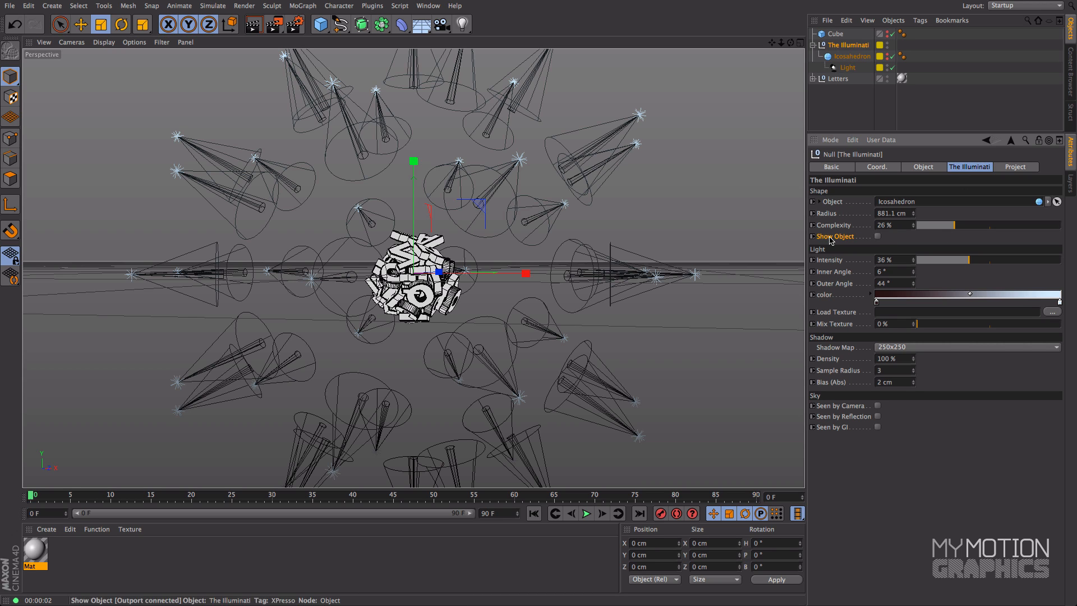
pyautogui.click(878, 237)
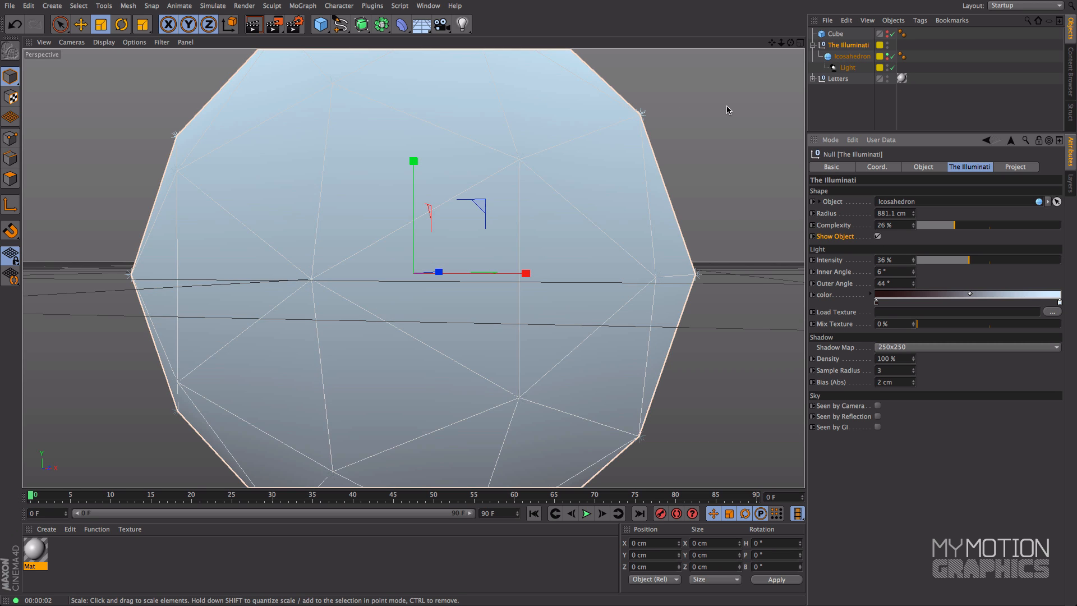
pyautogui.moveTo(783, 45); pyautogui.dragTo(792, 107)
pyautogui.moveTo(618, 81); pyautogui.dragTo(619, 33)
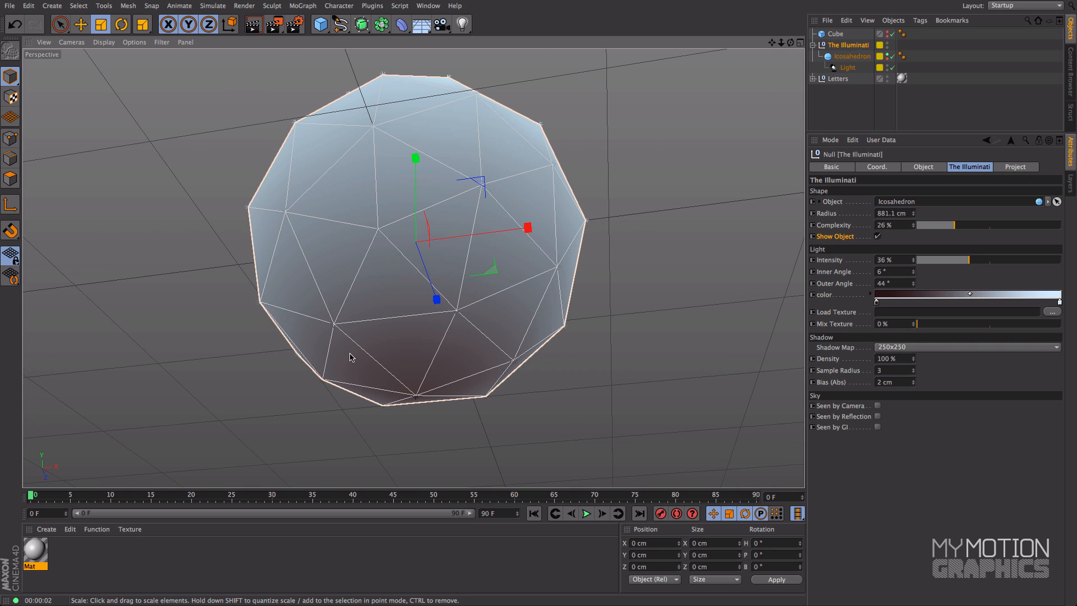
pyautogui.keyDown('alt'); pyautogui.moveTo(664, 168); pyautogui.dragTo(615, 210); pyautogui.keyUp('alt')
pyautogui.keyDown('alt'); pyautogui.moveTo(432, 425); pyautogui.dragTo(435, 354); pyautogui.keyUp('alt')
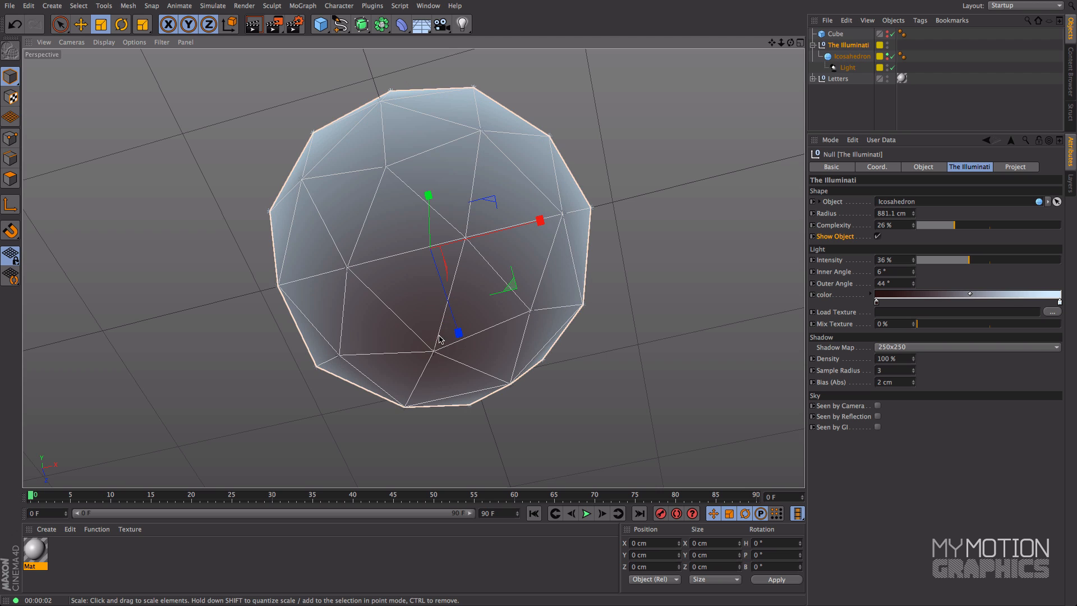
pyautogui.moveTo(645, 337)
pyautogui.keyDown('alt'); pyautogui.mouseDown()
pyautogui.moveTo(640, 281)
pyautogui.moveTo(642, 324)
pyautogui.mouseUp(); pyautogui.keyUp('alt')
# Step: Try the light color gradient's dark knot about a quarter of the way along, and inspect the icosahedron from the side
pyautogui.moveTo(877, 304)
pyautogui.mouseDown()
pyautogui.moveTo(951, 304)
pyautogui.moveTo(929, 303)
pyautogui.mouseUp()
pyautogui.keyDown('alt'); pyautogui.moveTo(577, 149); pyautogui.dragTo(570, 235, button='middle'); pyautogui.keyUp('alt')
pyautogui.keyDown('alt'); pyautogui.moveTo(570, 234); pyautogui.dragTo(572, 300); pyautogui.keyUp('alt')
pyautogui.click(821, 297)
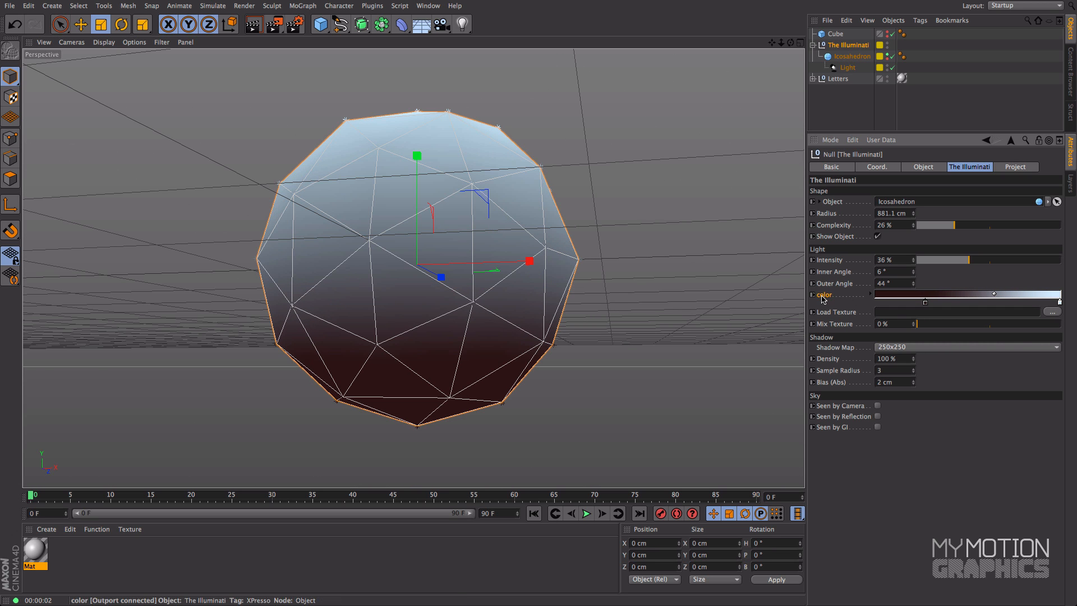
# Step: Move the gradient's light blue knot inward to about four fifths of the way, and put the dark knot back at the start
pyautogui.moveTo(1060, 303); pyautogui.dragTo(1029, 303)
pyautogui.keyDown('alt'); pyautogui.moveTo(533, 281); pyautogui.dragTo(543, 212); pyautogui.keyUp('alt')
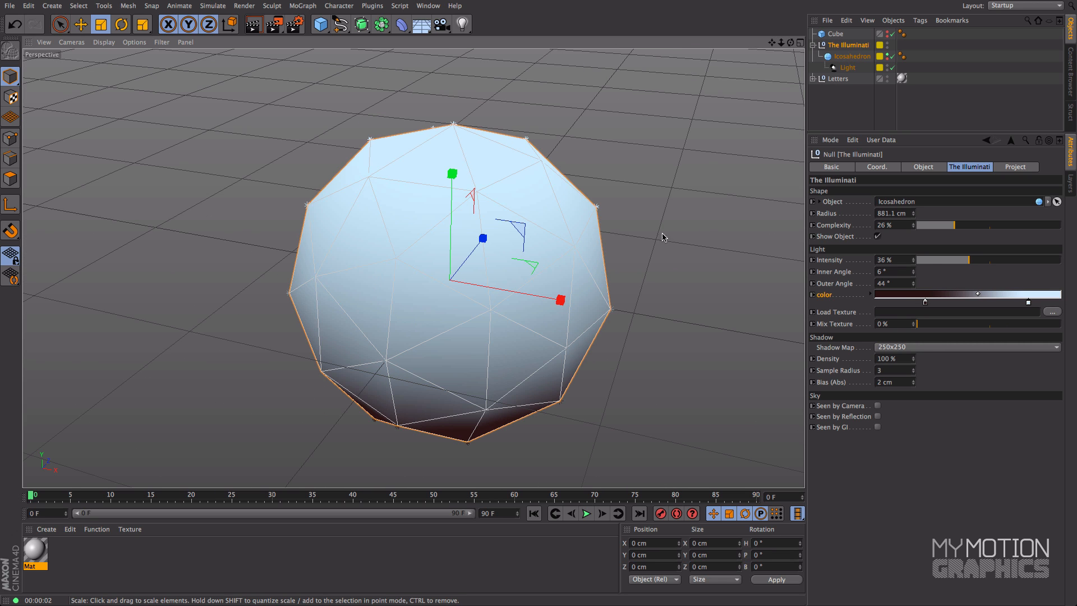
pyautogui.moveTo(929, 303); pyautogui.dragTo(838, 312)
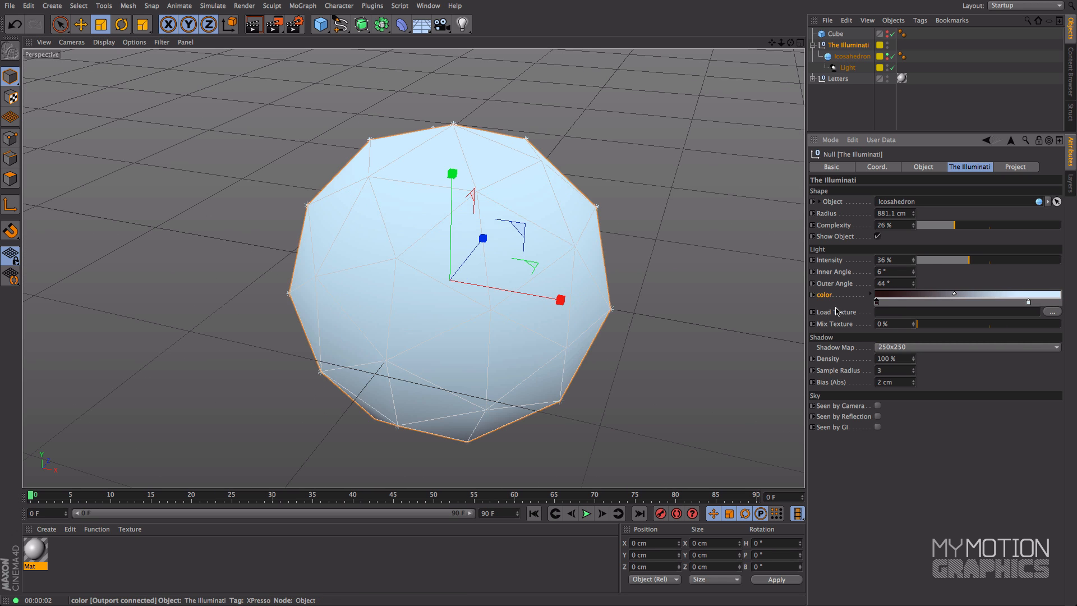
# Step: Change the gradient's light blue knot to a saturated blue with a hue of 203°
pyautogui.doubleClick(1029, 303)
pyautogui.click(989, 261)
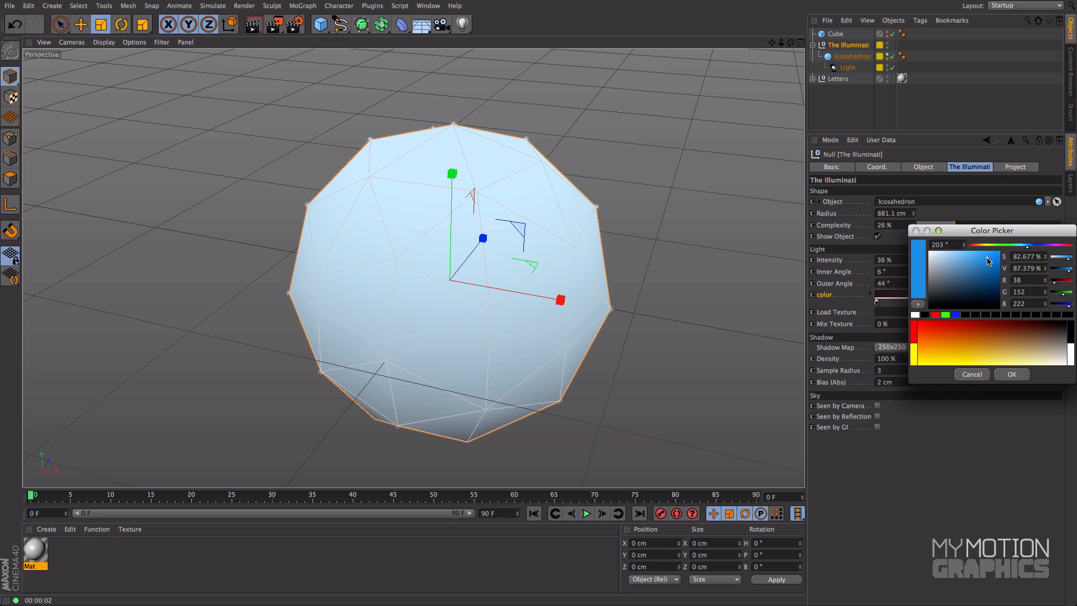
pyautogui.click(1014, 374)
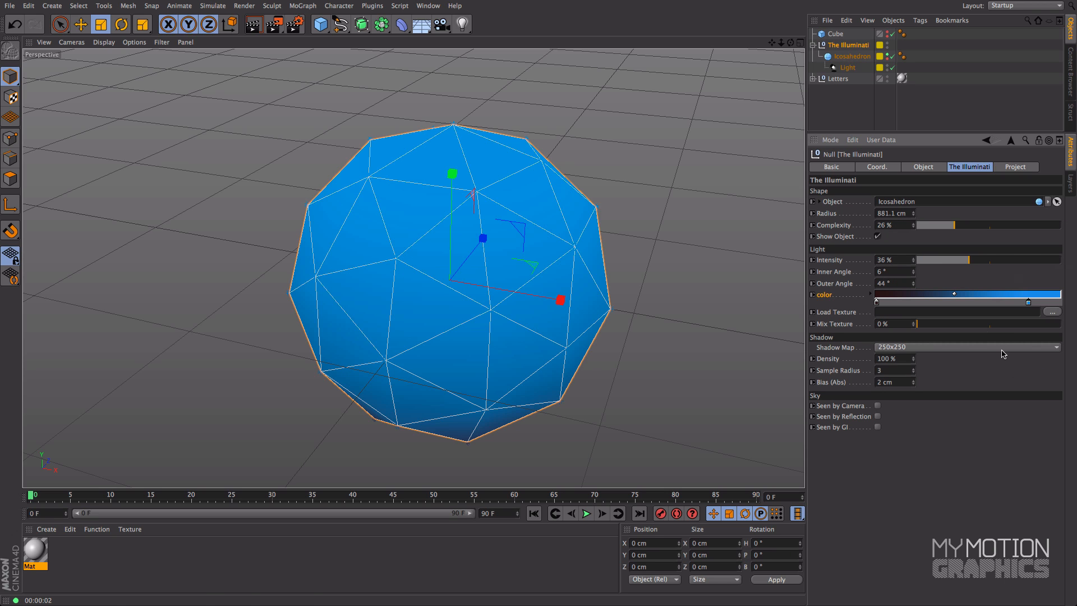
# Step: Change the gradient's dark starting knot to magenta, RGB 210, 48, 177
pyautogui.doubleClick(878, 302)
pyautogui.moveTo(878, 268); pyautogui.dragTo(862, 262)
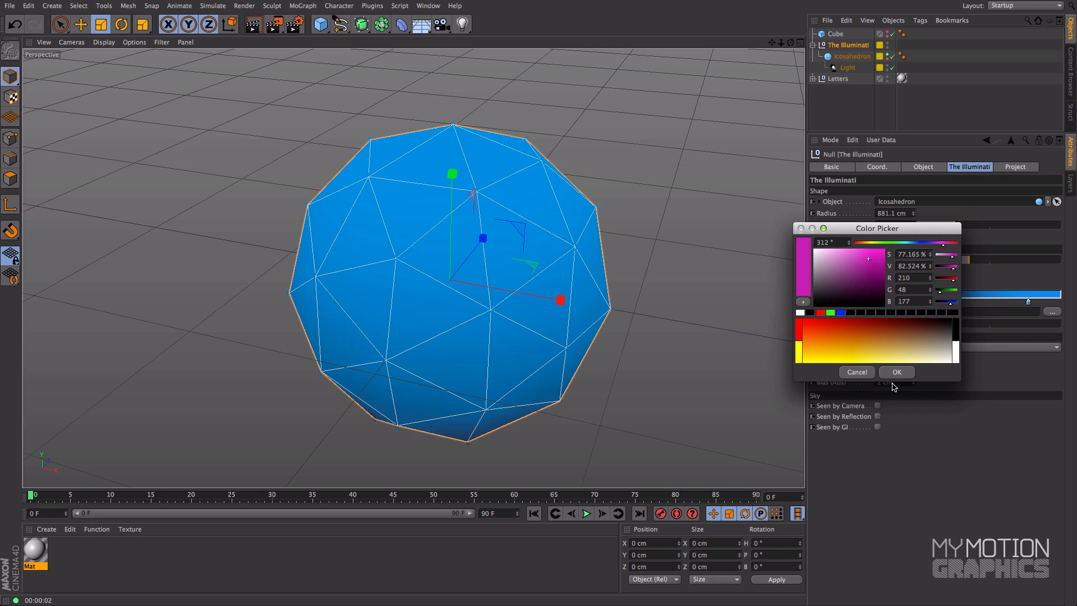
pyautogui.click(897, 371)
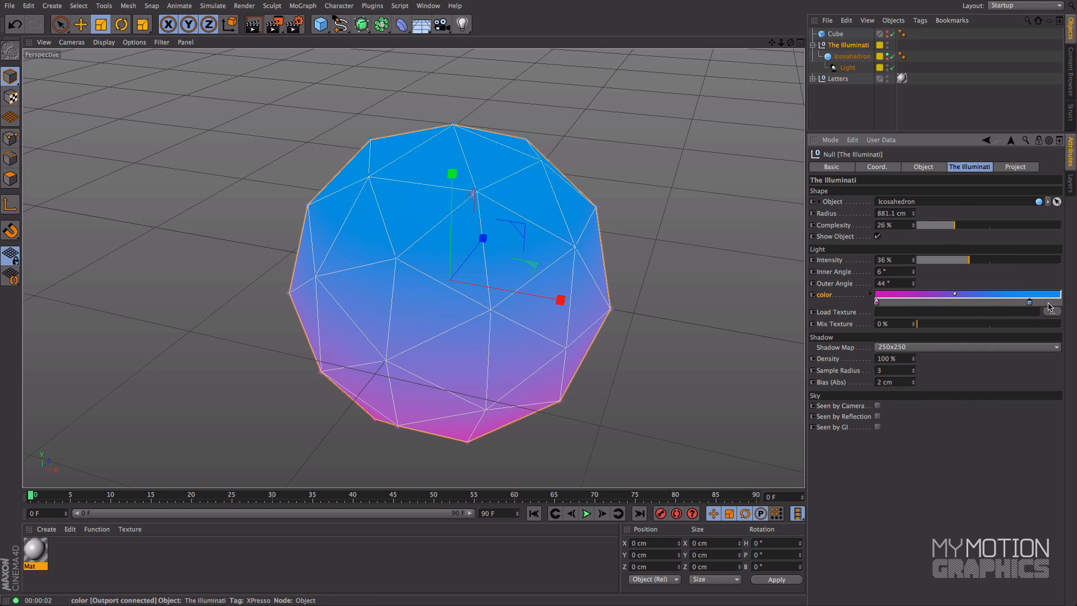
# Step: Move the gradient's blue knot back to the far end and inspect the magenta-to-blue blend on the icosahedron
pyautogui.moveTo(1048, 307); pyautogui.dragTo(1066, 307)
pyautogui.keyDown('alt'); pyautogui.moveTo(559, 362); pyautogui.dragTo(577, 323, button='middle'); pyautogui.keyUp('alt')
pyautogui.keyDown('alt'); pyautogui.moveTo(578, 323); pyautogui.dragTo(636, 227); pyautogui.keyUp('alt')
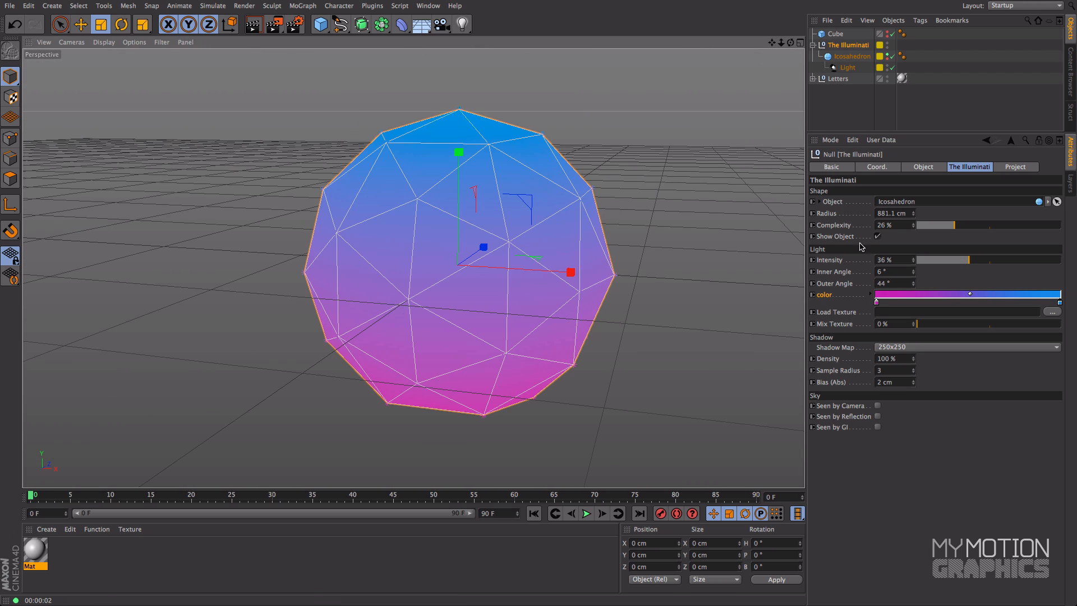
pyautogui.click(839, 237)
pyautogui.keyDown('alt'); pyautogui.moveTo(609, 265); pyautogui.dragTo(584, 233); pyautogui.keyUp('alt')
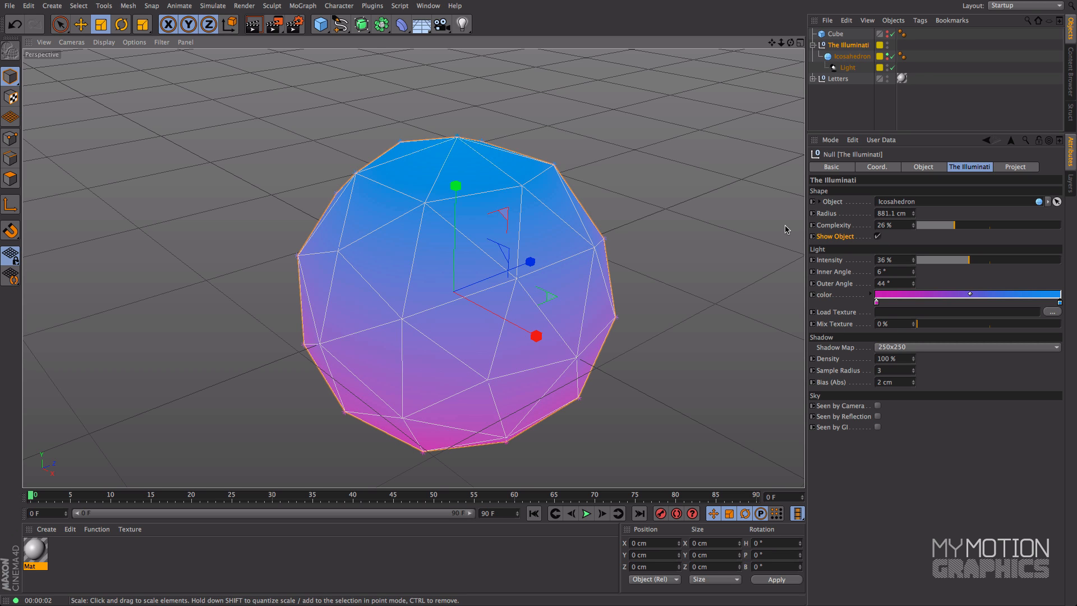
pyautogui.scroll(5, 505, 180)
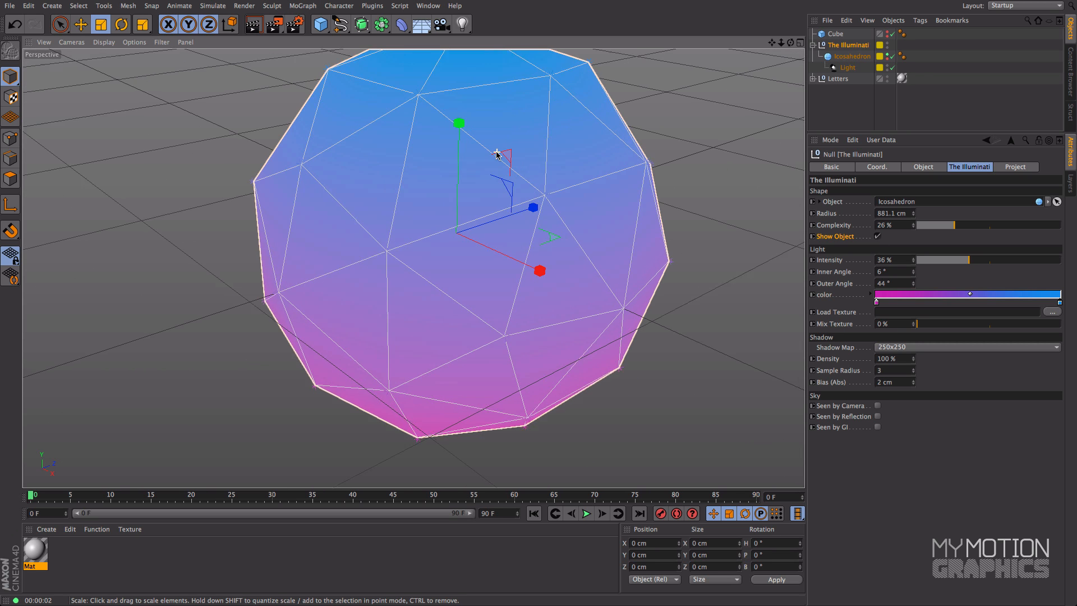
pyautogui.scroll(4, 497, 154)
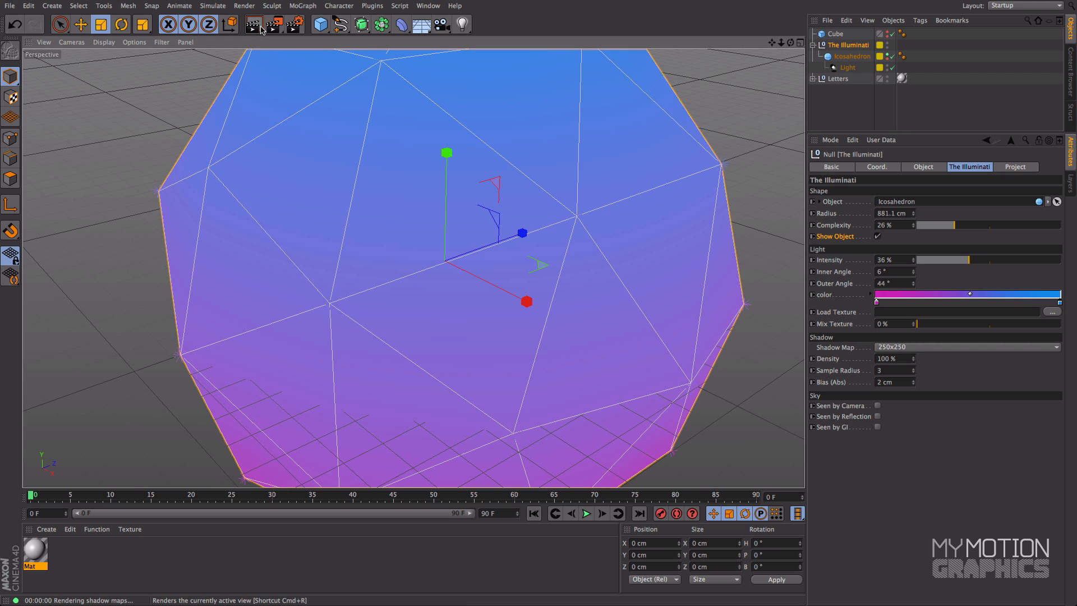
# Step: Hide the icosahedron shape object and examine the colored spotlights around the letter cluster
pyautogui.click(262, 29)
pyautogui.click(877, 236)
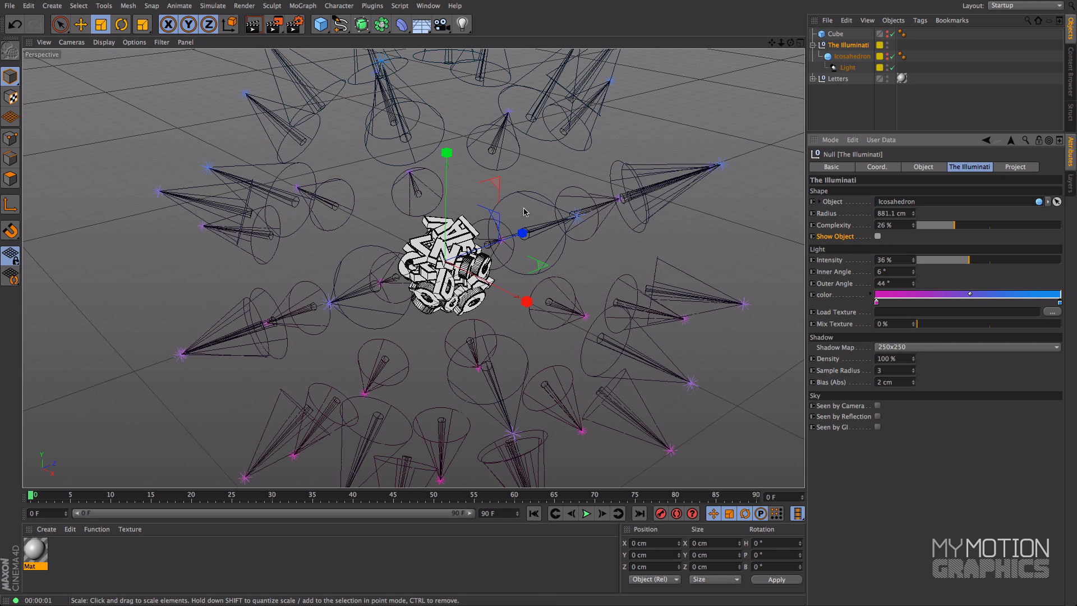
pyautogui.keyDown('alt'); pyautogui.moveTo(492, 200); pyautogui.dragTo(432, 176, button='middle'); pyautogui.keyUp('alt')
pyautogui.keyDown('alt'); pyautogui.moveTo(432, 175); pyautogui.dragTo(475, 211); pyautogui.keyUp('alt')
pyautogui.keyDown('alt'); pyautogui.moveTo(475, 208); pyautogui.dragTo(521, 265, button='middle'); pyautogui.keyUp('alt')
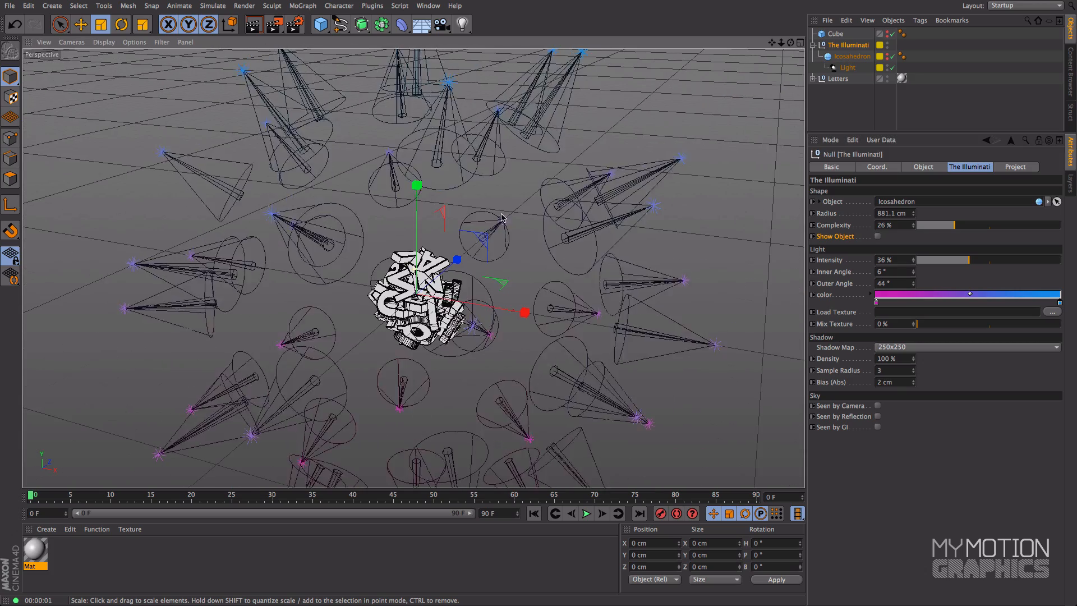
pyautogui.click(876, 235)
pyautogui.click(876, 236)
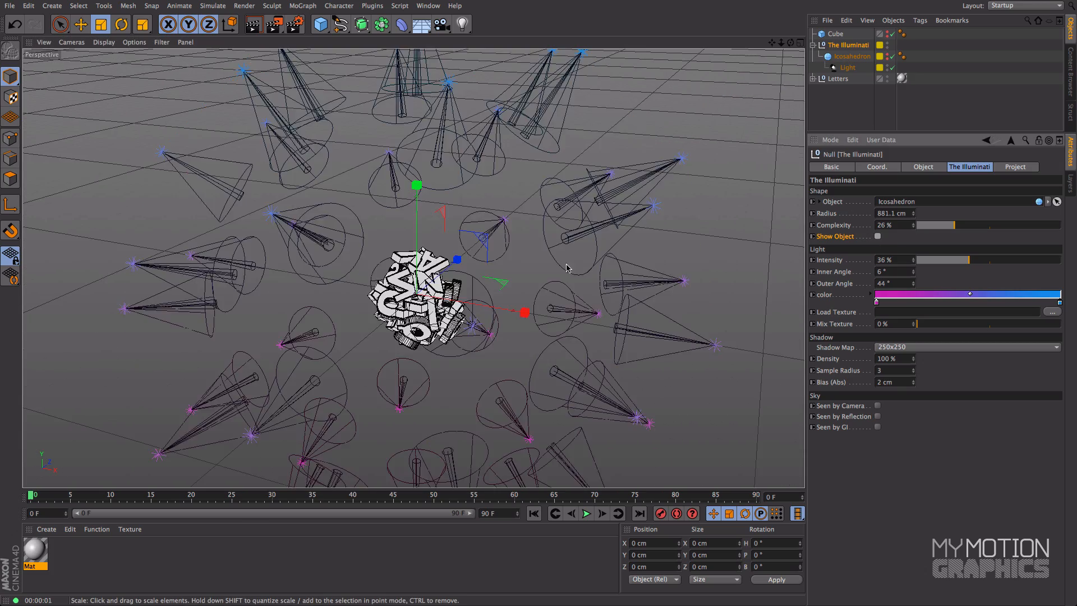
# Step: Test-render the letter cluster up close under the magenta-to-blue lights
pyautogui.keyDown('alt'); pyautogui.moveTo(567, 264); pyautogui.dragTo(603, 201, button='middle'); pyautogui.keyUp('alt')
pyautogui.keyDown('alt'); pyautogui.moveTo(567, 212); pyautogui.dragTo(507, 181, button='right'); pyautogui.keyUp('alt')
pyautogui.keyDown('alt'); pyautogui.moveTo(507, 181); pyautogui.dragTo(621, 193, button='middle'); pyautogui.keyUp('alt')
pyautogui.click(254, 26)
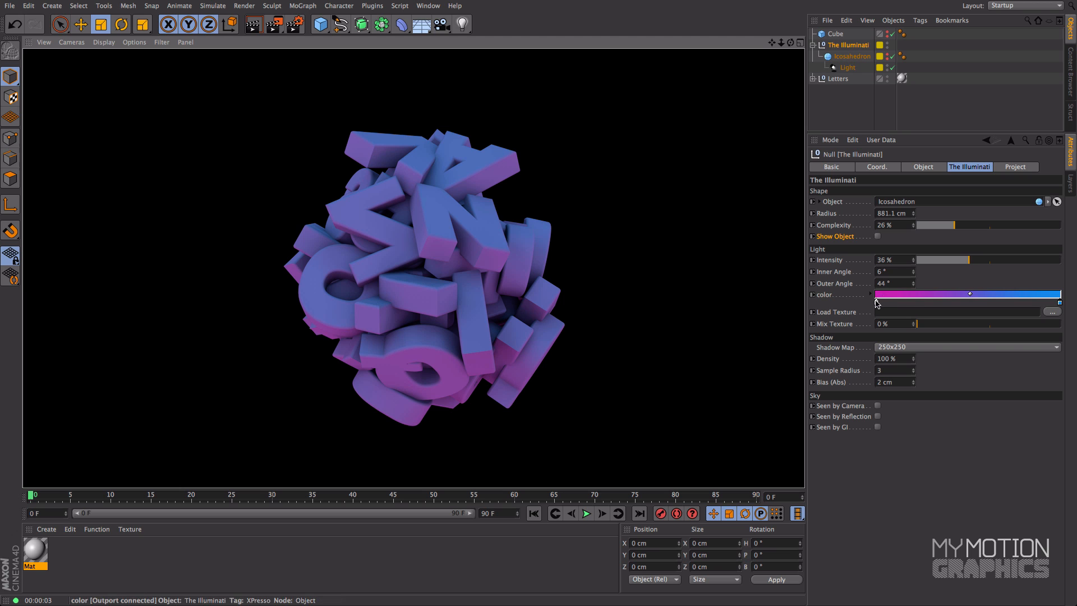
# Step: Add a pale lavender knot at the middle of the light color gradient and test-render the letters
pyautogui.moveTo(971, 297)
pyautogui.mouseDown()
pyautogui.moveTo(987, 298)
pyautogui.moveTo(974, 297)
pyautogui.mouseUp()
pyautogui.moveTo(973, 295)
pyautogui.mouseDown()
pyautogui.moveTo(987, 296)
pyautogui.moveTo(967, 296)
pyautogui.mouseUp()
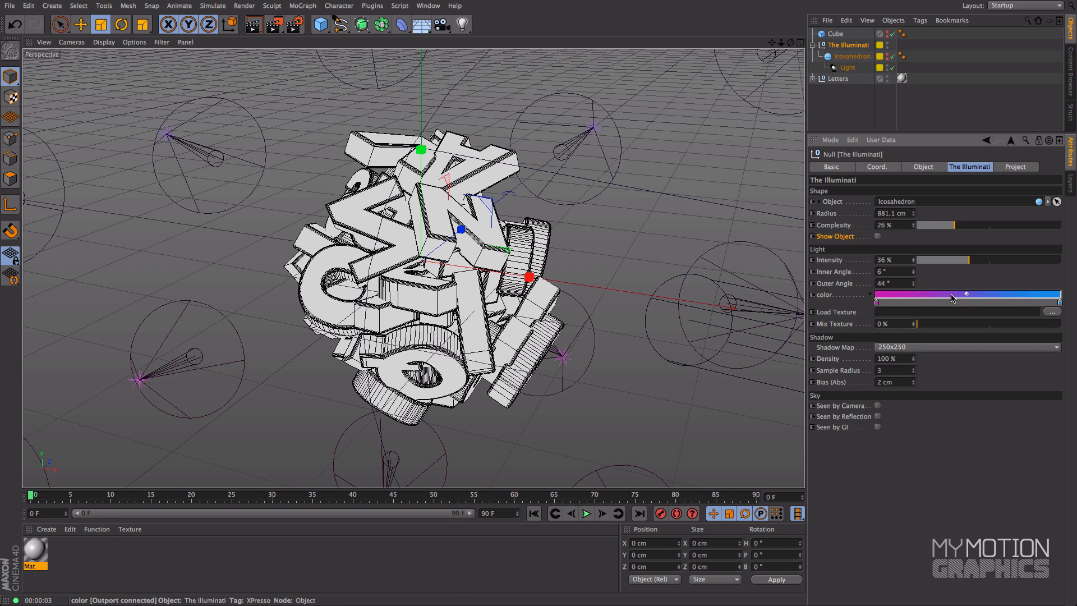
pyautogui.click(972, 303)
pyautogui.doubleClick(973, 306)
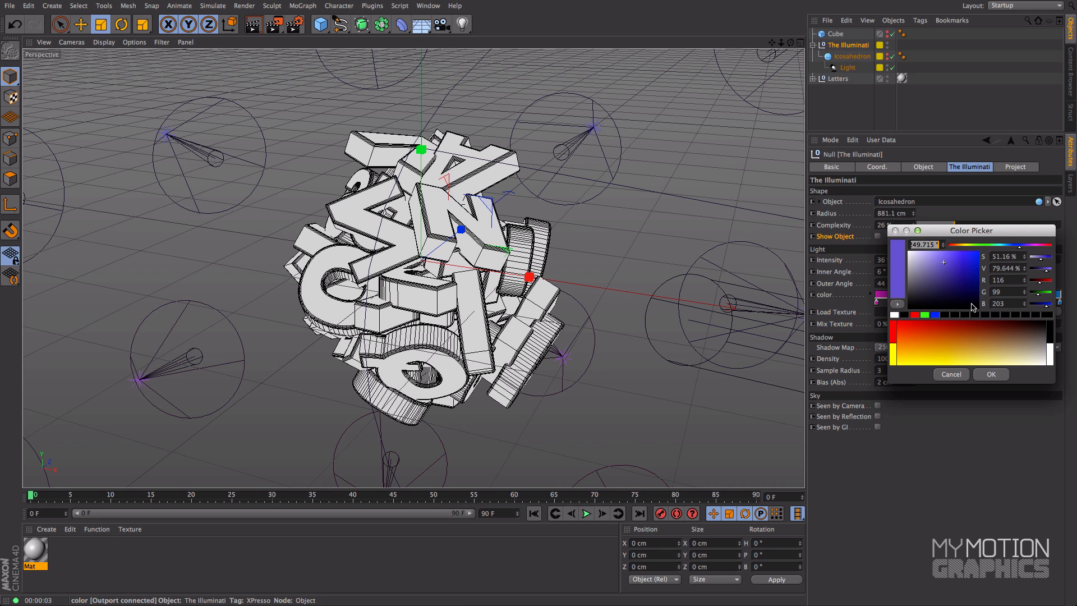
pyautogui.click(992, 376)
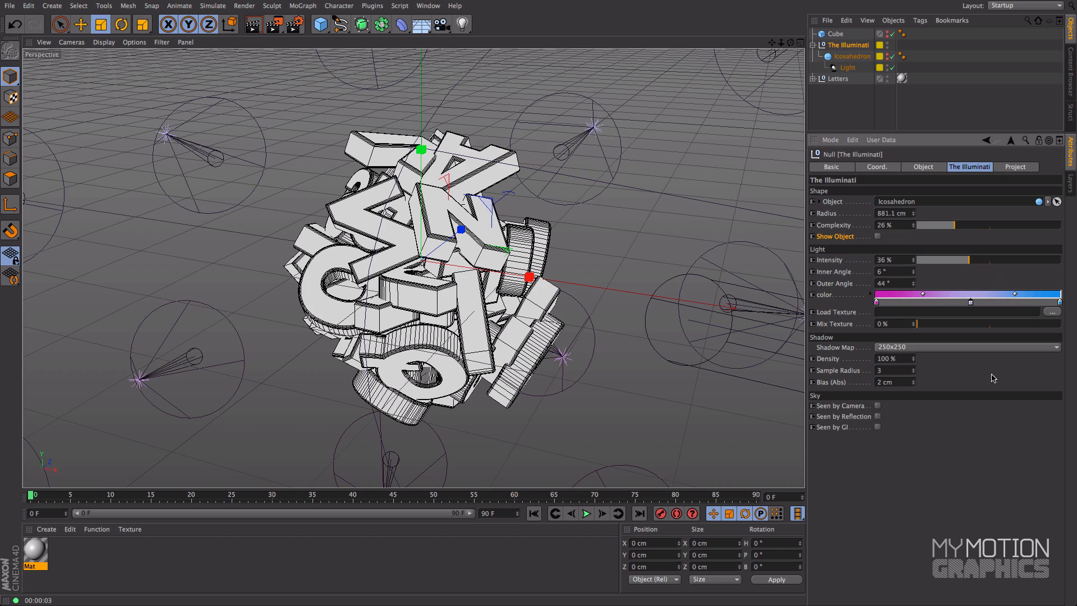
pyautogui.hotkey('ctrl', 'r')
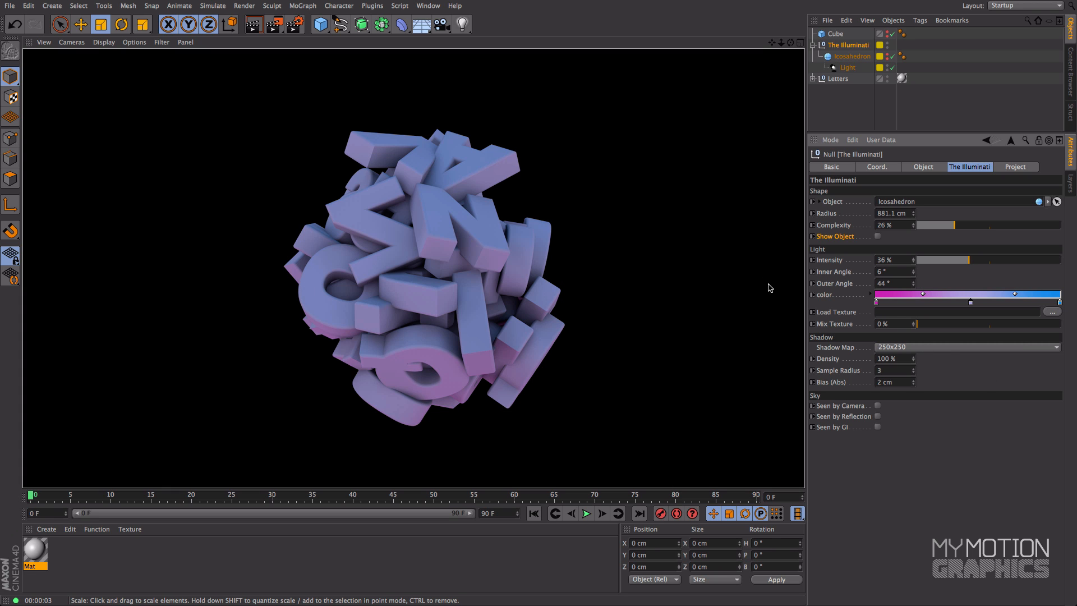
# Step: Open the Prime preset library in the content library and enlarge its browsing area to look for a light texture
pyautogui.scroll(-3, 560, 222)
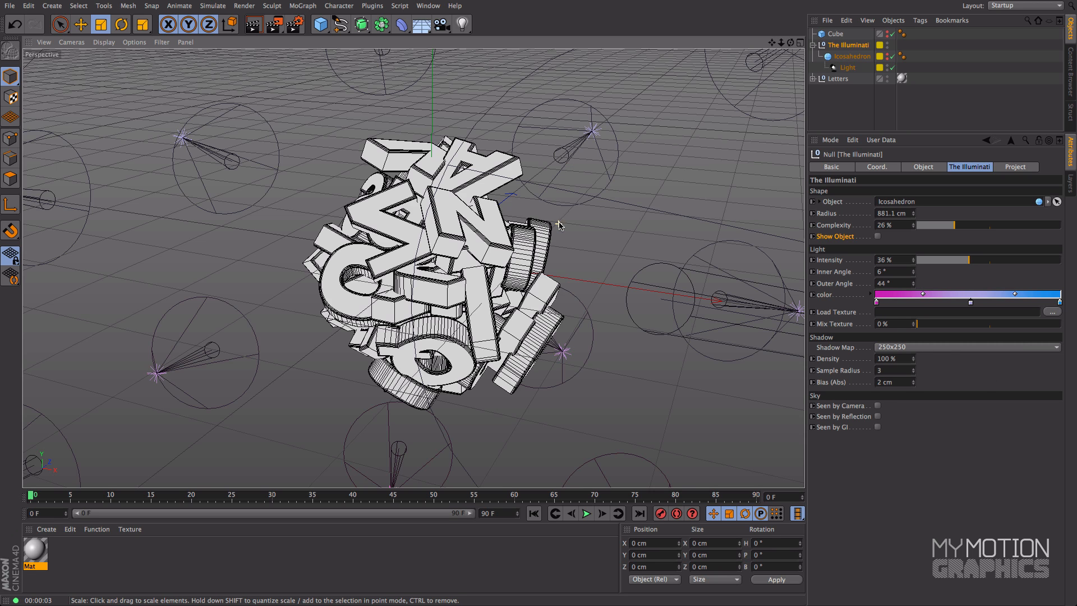
pyautogui.keyDown('alt'); pyautogui.moveTo(553, 223); pyautogui.dragTo(514, 247, button='middle'); pyautogui.keyUp('alt')
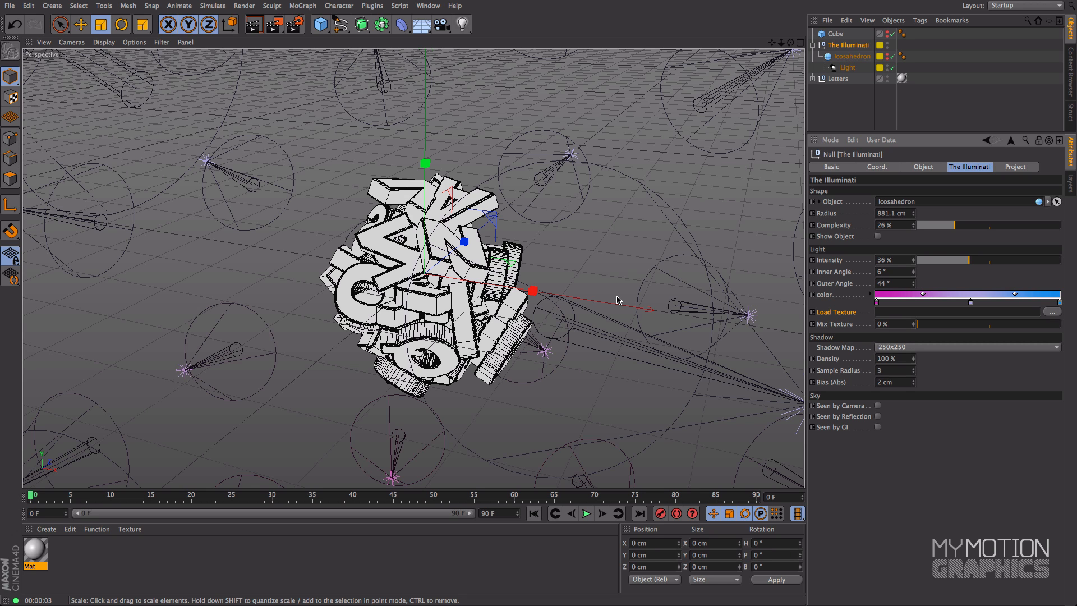
pyautogui.scroll(-5, 617, 300)
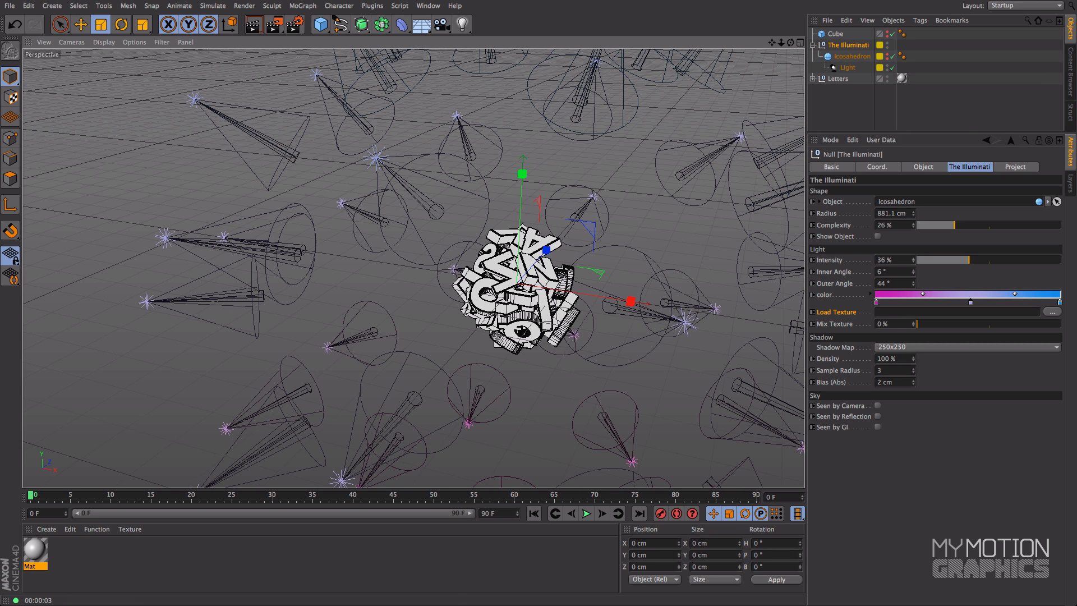
pyautogui.click(1071, 72)
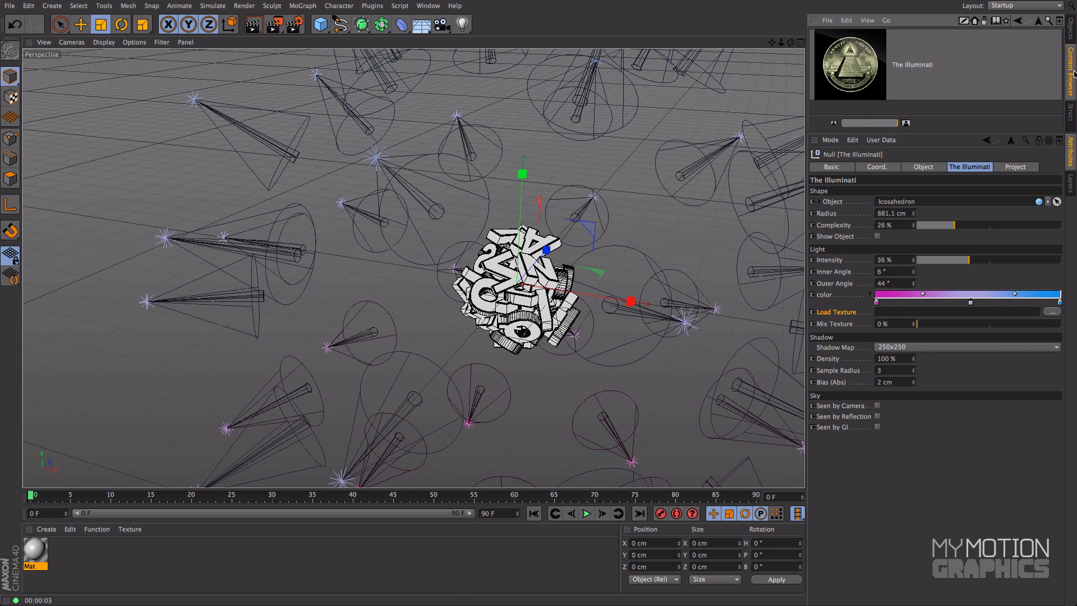
pyautogui.click(1037, 21)
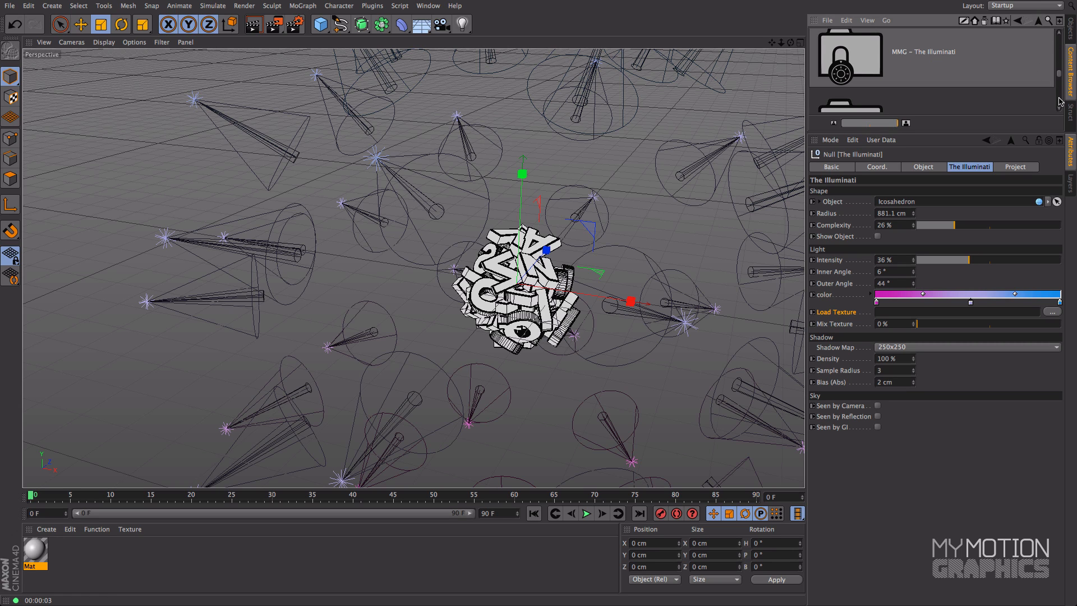
pyautogui.scroll(-3, 1059, 101)
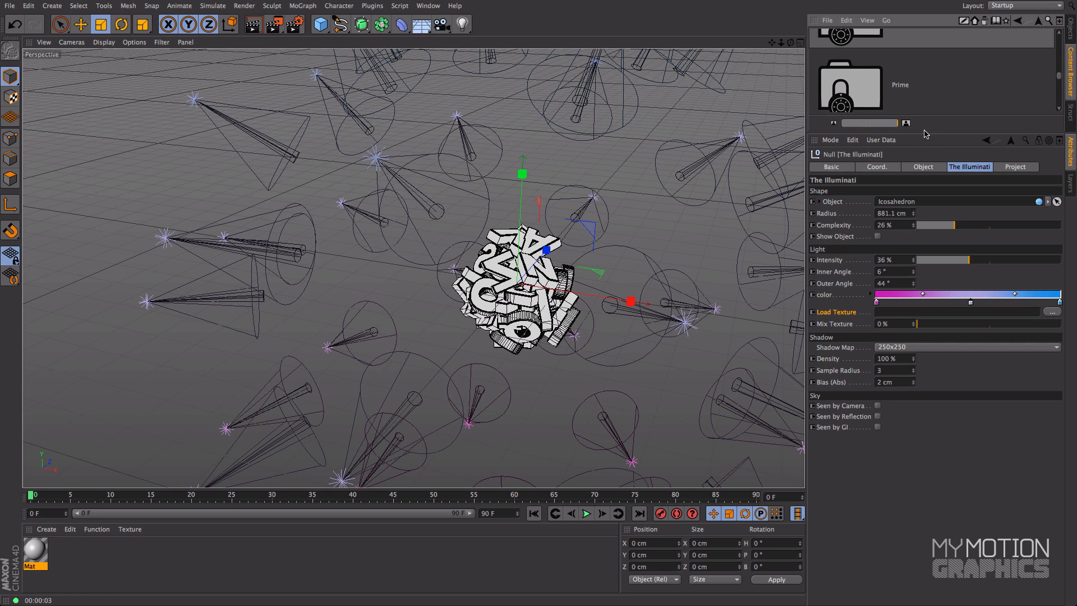
pyautogui.moveTo(923, 134); pyautogui.dragTo(923, 171)
pyautogui.click(862, 89)
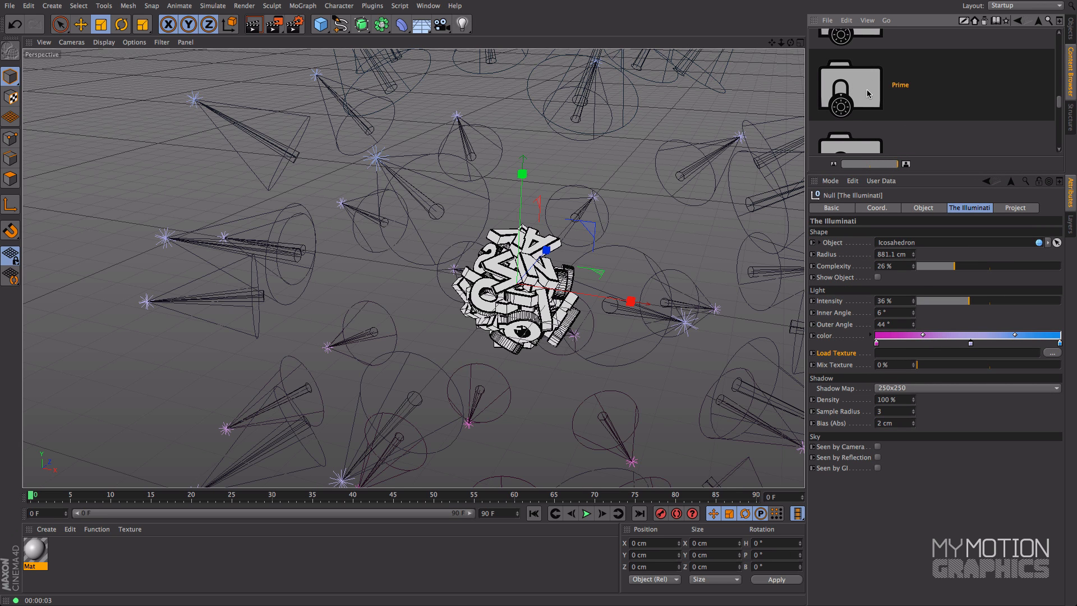
pyautogui.doubleClick(867, 93)
pyautogui.moveTo(961, 169); pyautogui.dragTo(961, 383)
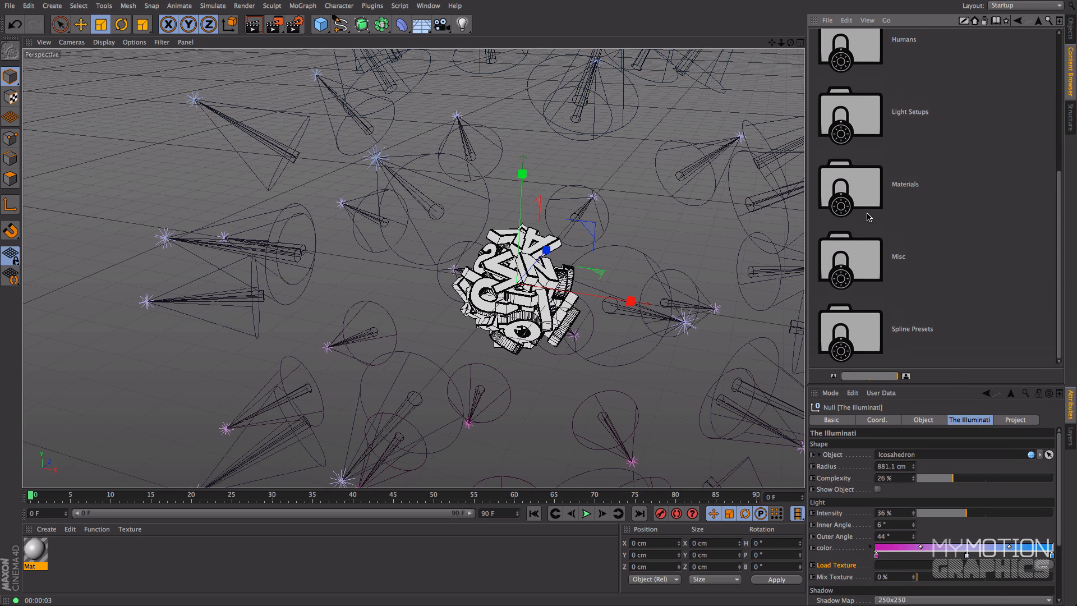
# Step: Open the library's Materials folder, then the tex folder inside HDRI
pyautogui.click(815, 192)
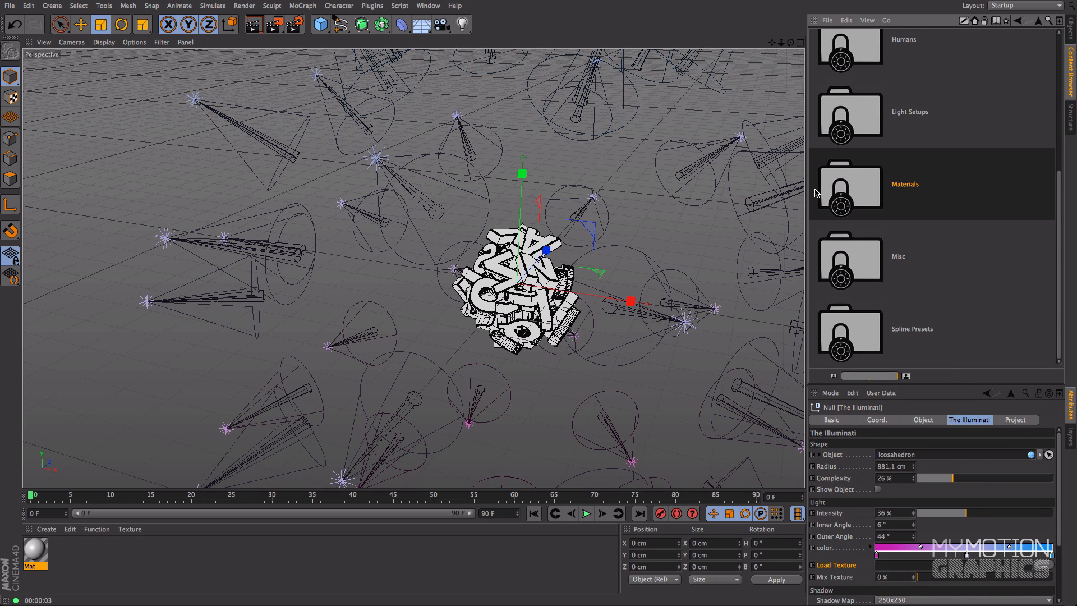
pyautogui.doubleClick(855, 187)
pyautogui.click(871, 211)
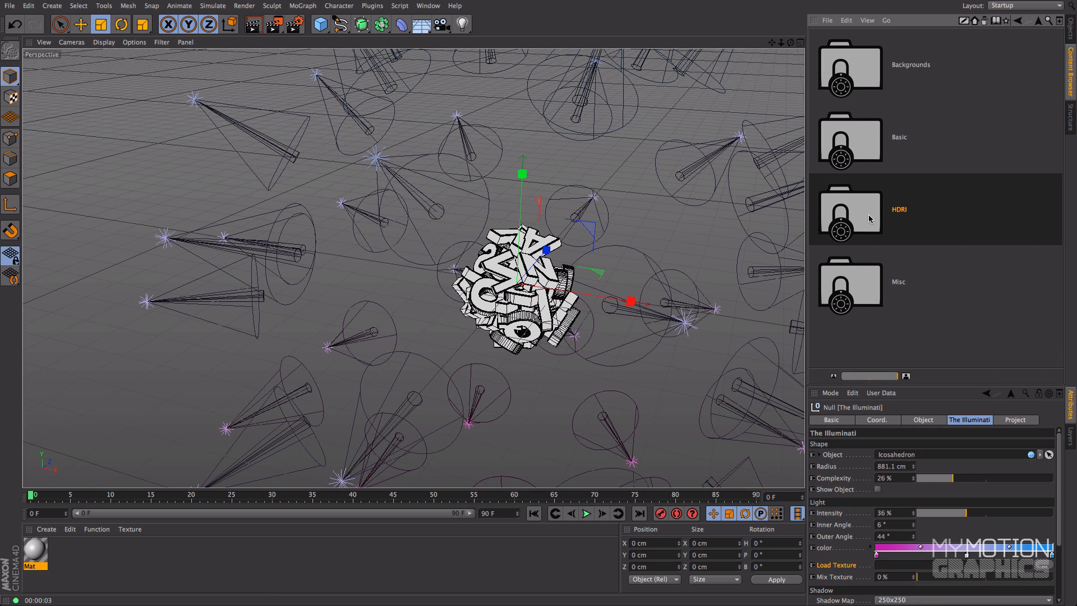
pyautogui.doubleClick(871, 219)
pyautogui.moveTo(1062, 331); pyautogui.dragTo(1073, 137)
pyautogui.scroll(8, 898, 50)
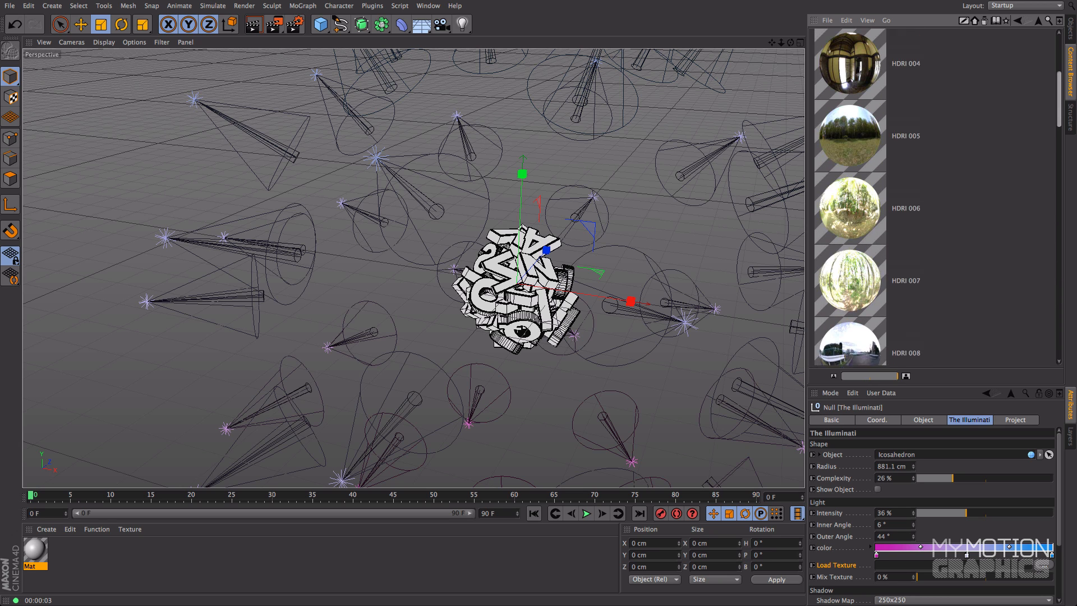
pyautogui.moveTo(1067, 75); pyautogui.dragTo(1066, 343)
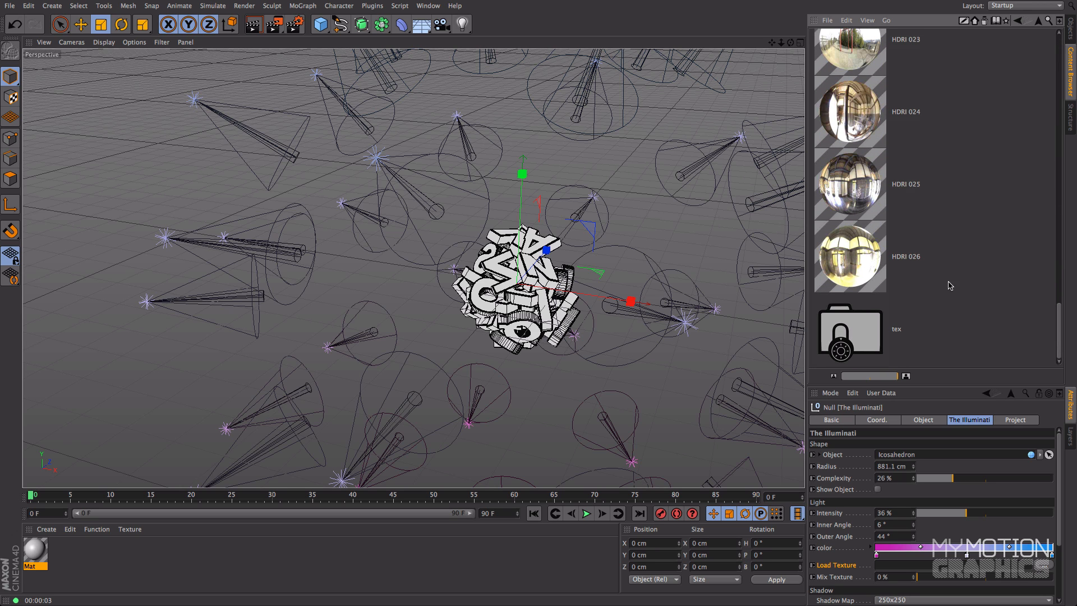
pyautogui.click(856, 336)
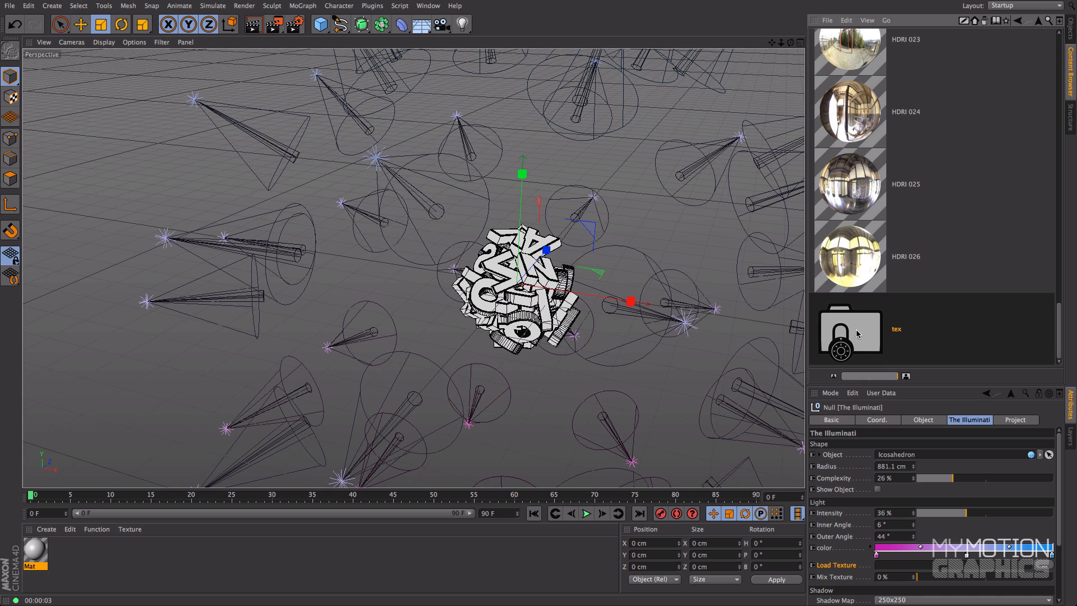
pyautogui.doubleClick(857, 334)
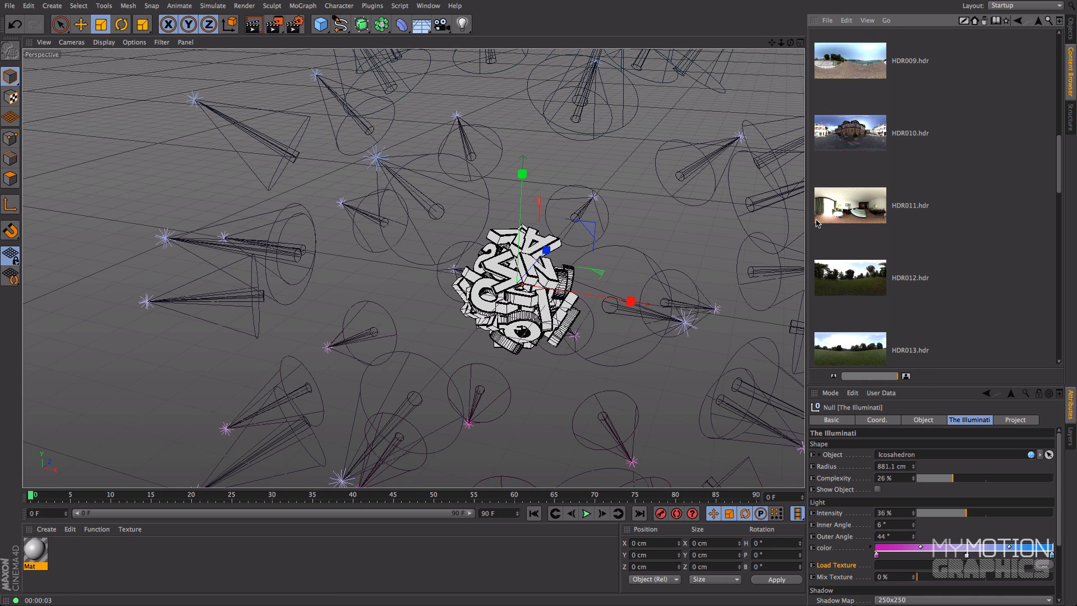
# Step: Load HDR010.hdr from the HDRI tex folder as the light rig's texture
pyautogui.moveTo(1059, 179)
pyautogui.mouseDown()
pyautogui.moveTo(1065, 76)
pyautogui.moveTo(1062, 341)
pyautogui.moveTo(1062, 152)
pyautogui.moveTo(1062, 170)
pyautogui.mouseUp()
pyautogui.click(904, 200)
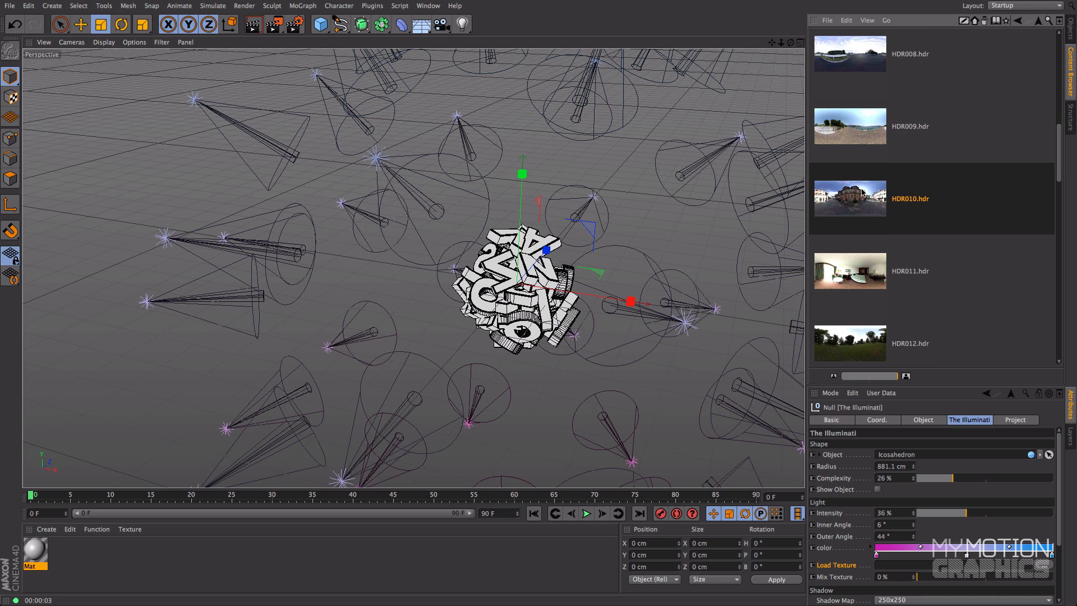
pyautogui.moveTo(915, 385); pyautogui.dragTo(943, 256)
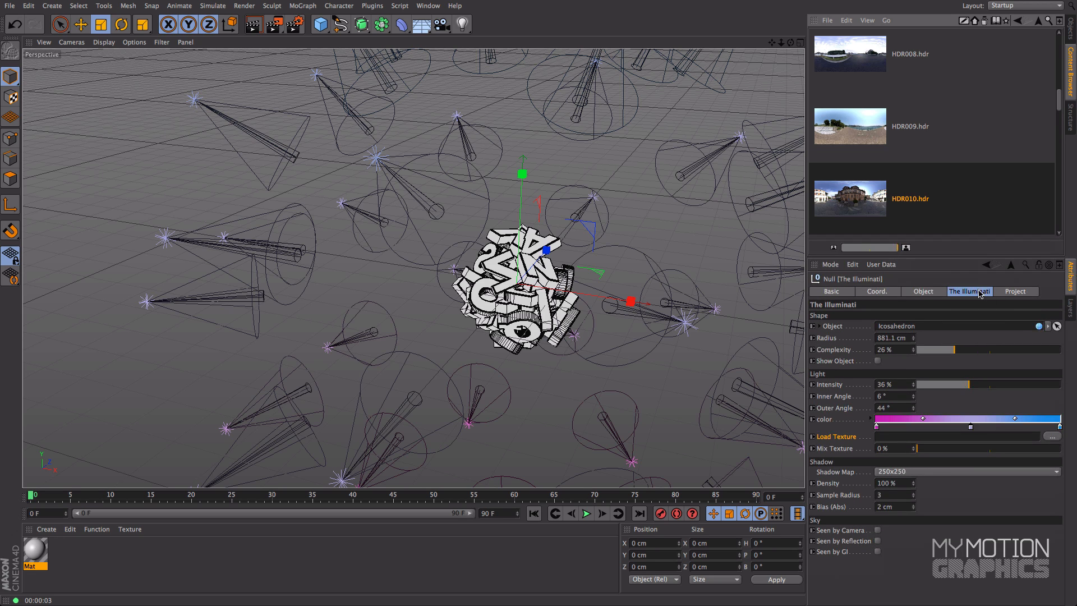
pyautogui.moveTo(849, 201); pyautogui.dragTo(910, 438)
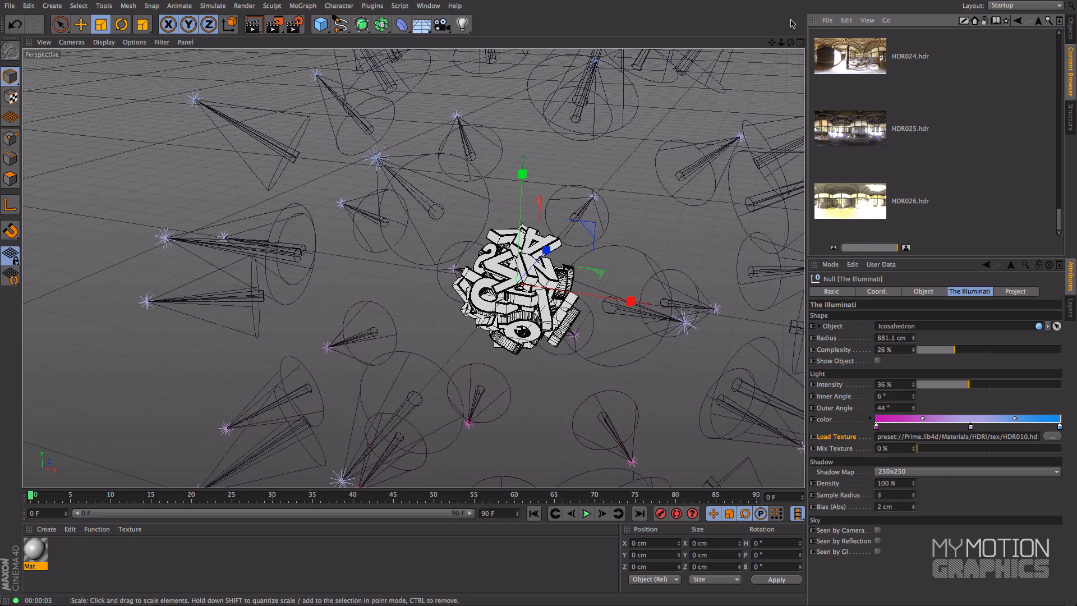
# Step: Frame the letter cluster and test-render it with the HDR texture loaded
pyautogui.moveTo(773, 43); pyautogui.dragTo(715, 26)
pyautogui.moveTo(781, 45); pyautogui.dragTo(660, 37)
pyautogui.hotkey('ctrl', 'r')
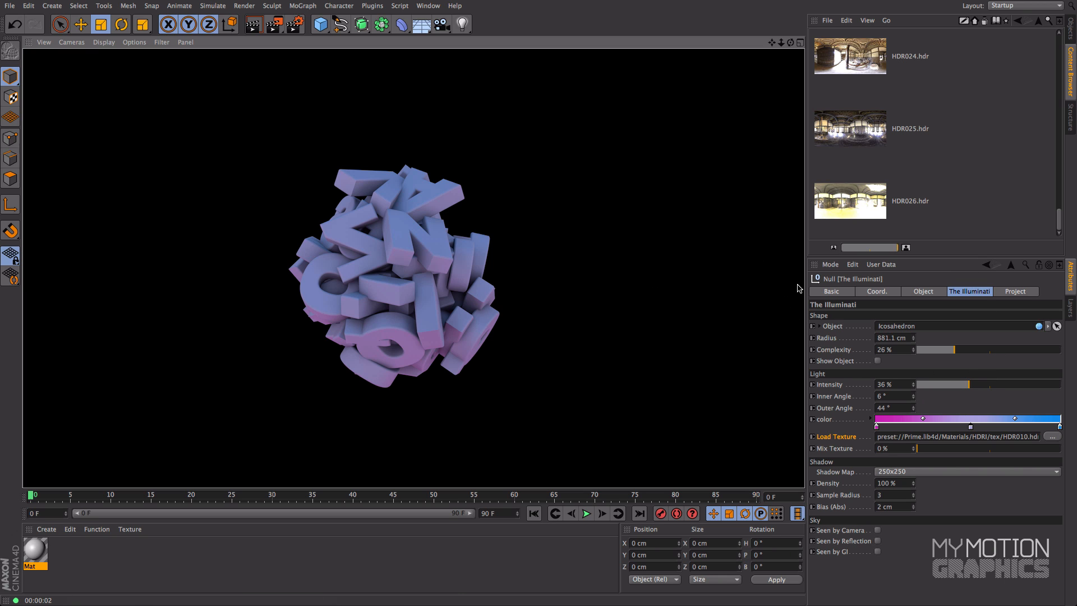
# Step: Show the icosahedron shape object and set the rig's Mix Texture to 51%
pyautogui.click(834, 449)
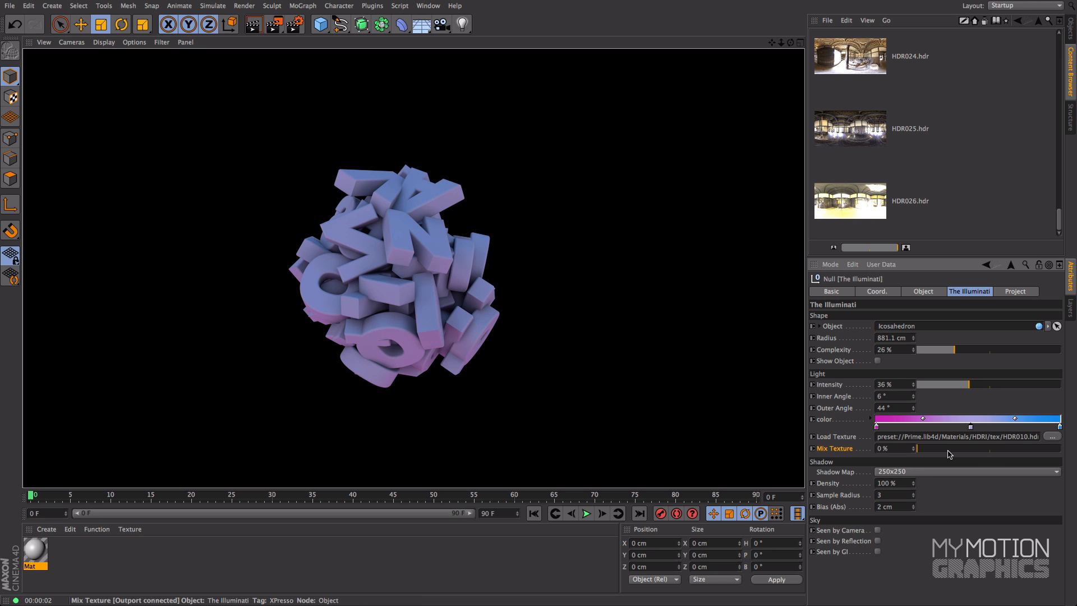
pyautogui.click(919, 448)
pyautogui.moveTo(919, 451); pyautogui.dragTo(887, 409)
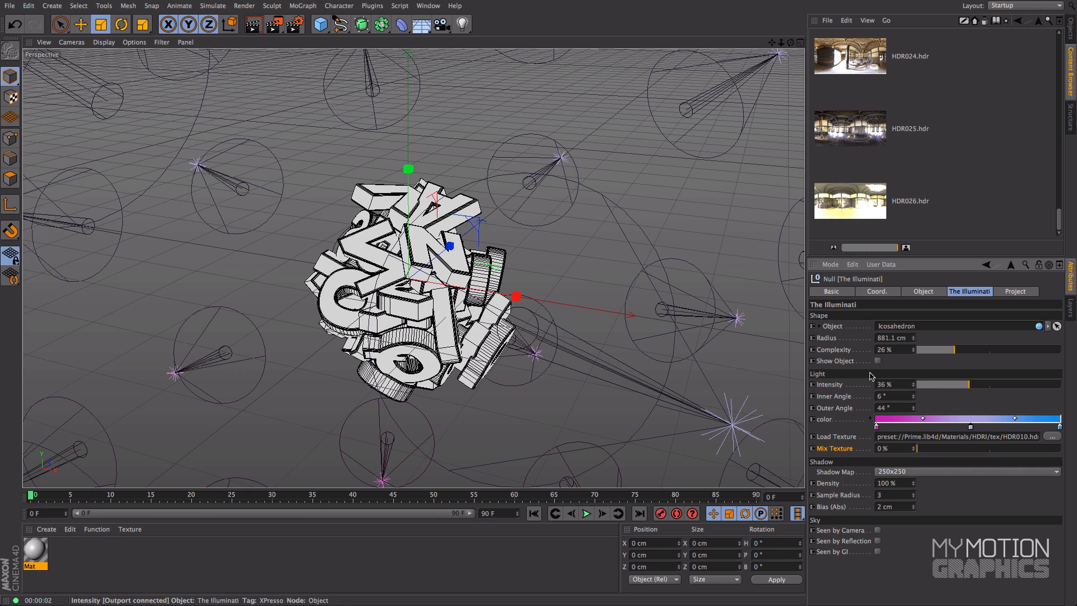
pyautogui.click(879, 362)
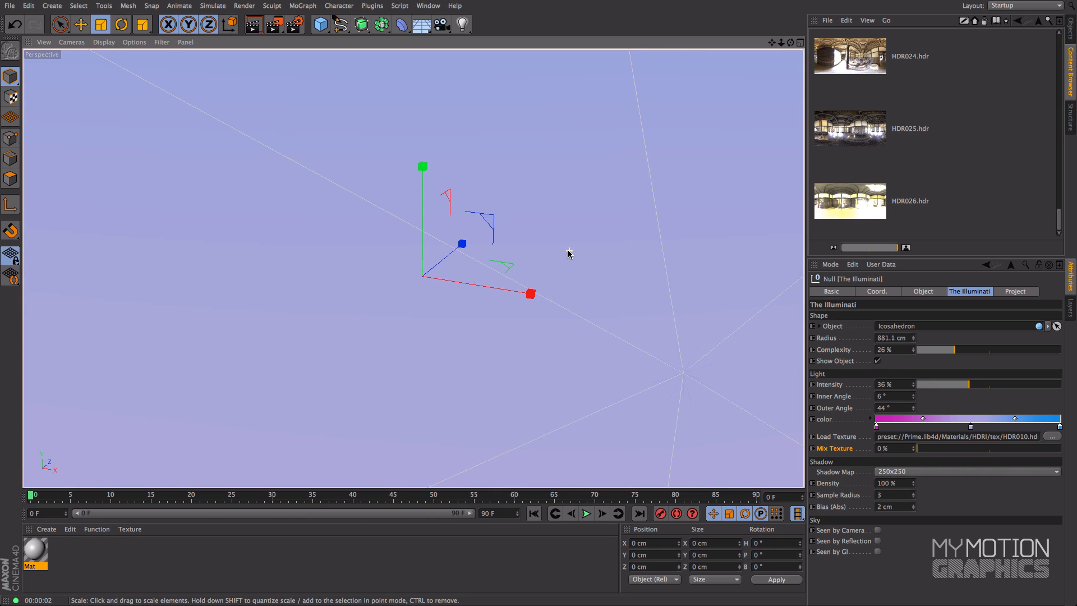
pyautogui.scroll(-10, 628, 305)
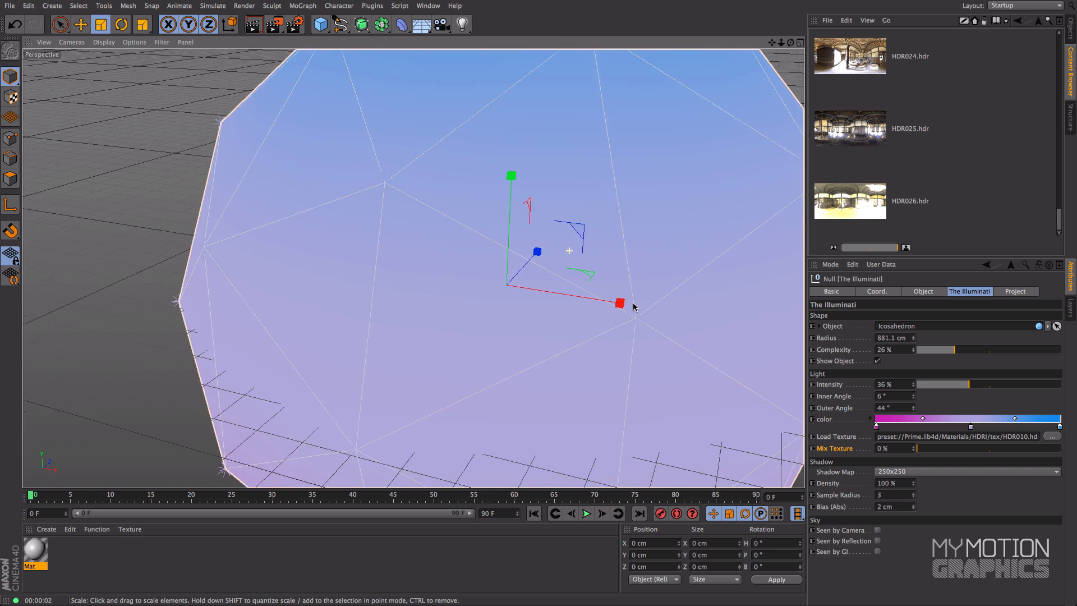
pyautogui.keyDown('alt'); pyautogui.moveTo(657, 207); pyautogui.dragTo(580, 232, button='middle'); pyautogui.keyUp('alt')
pyautogui.scroll(-3, 596, 246)
pyautogui.keyDown('alt'); pyautogui.moveTo(645, 209); pyautogui.dragTo(583, 221, button='middle'); pyautogui.keyUp('alt')
pyautogui.keyDown('alt'); pyautogui.moveTo(583, 222); pyautogui.dragTo(650, 300); pyautogui.keyUp('alt')
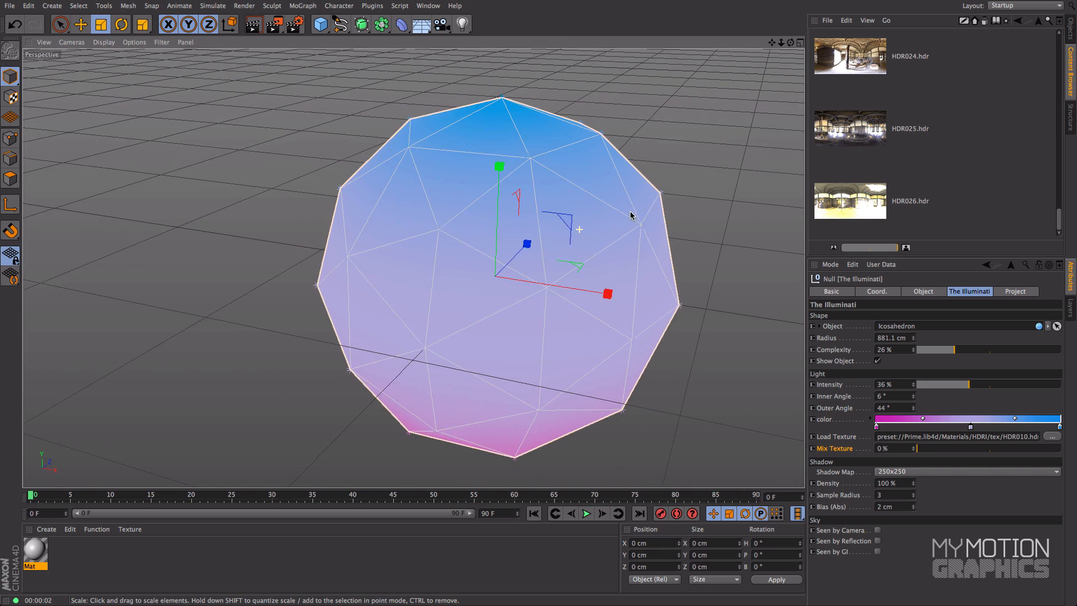
pyautogui.moveTo(921, 451); pyautogui.dragTo(992, 456)
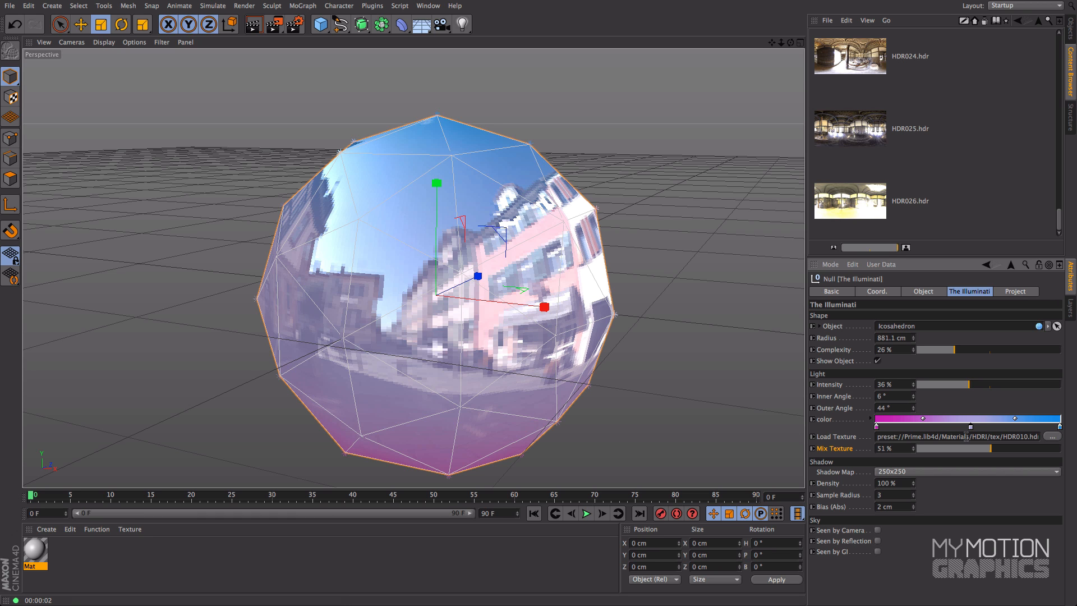
# Step: Set the rig's Mix Texture to 100% and hide the icosahedron shape object
pyautogui.click(997, 449)
pyautogui.moveTo(996, 449); pyautogui.dragTo(1063, 452)
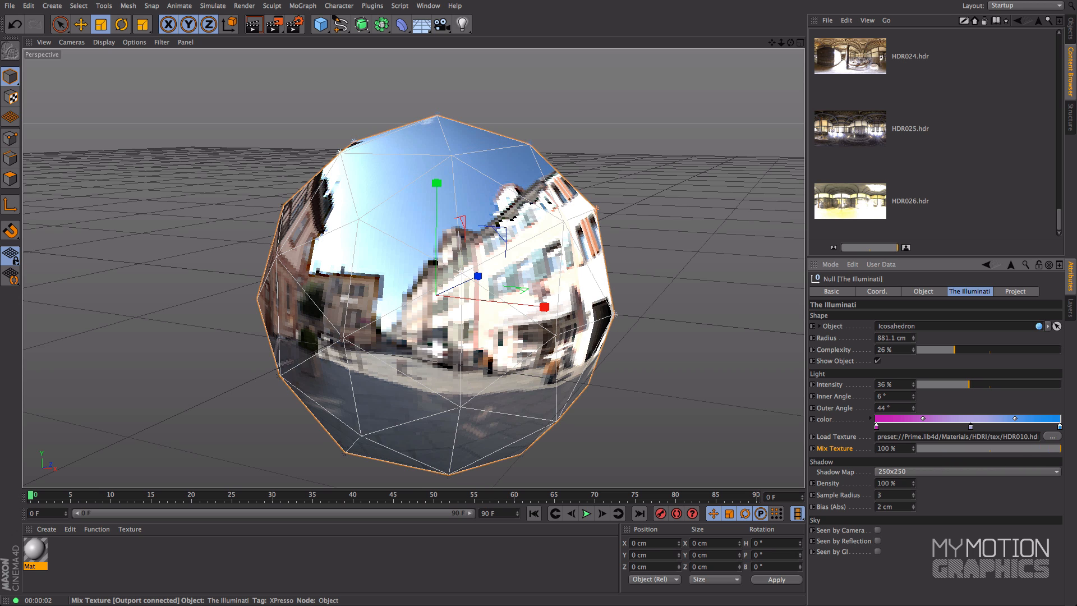
pyautogui.click(878, 361)
# Step: Frame the letter cluster closely and test-render it lit entirely by the HDR texture
pyautogui.scroll(2, 499, 308)
pyautogui.scroll(6, 500, 308)
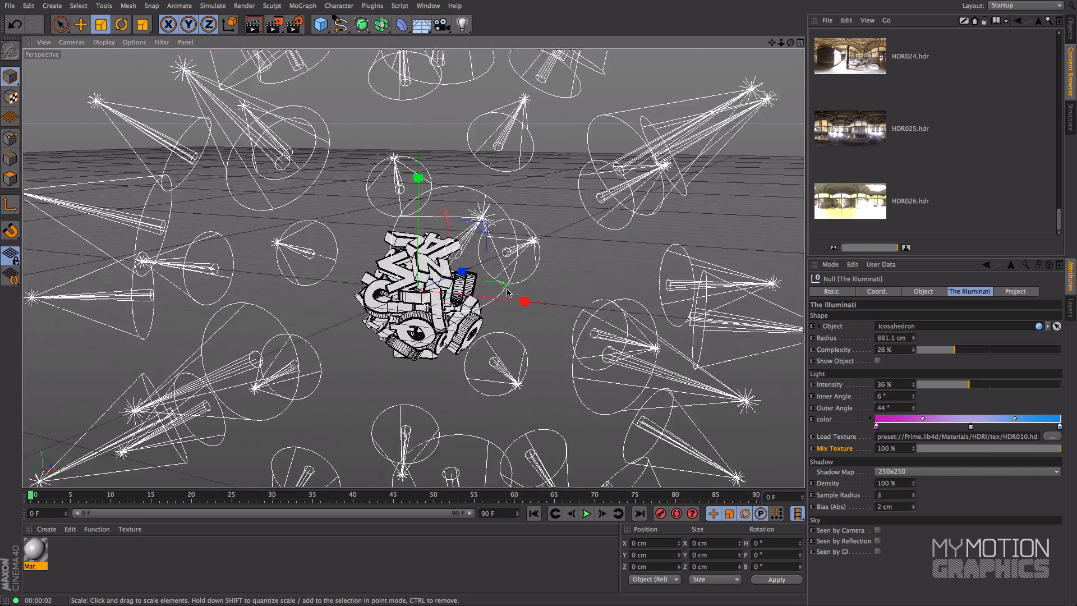
pyautogui.scroll(8, 505, 308)
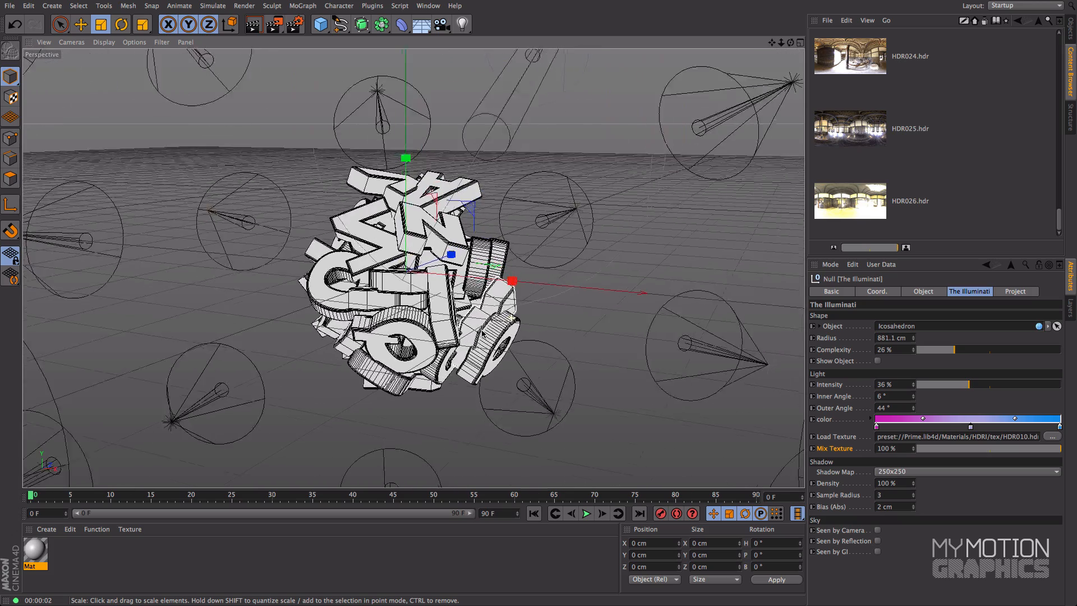
pyautogui.scroll(2, 544, 289)
pyautogui.hotkey('ctrl', 'r')
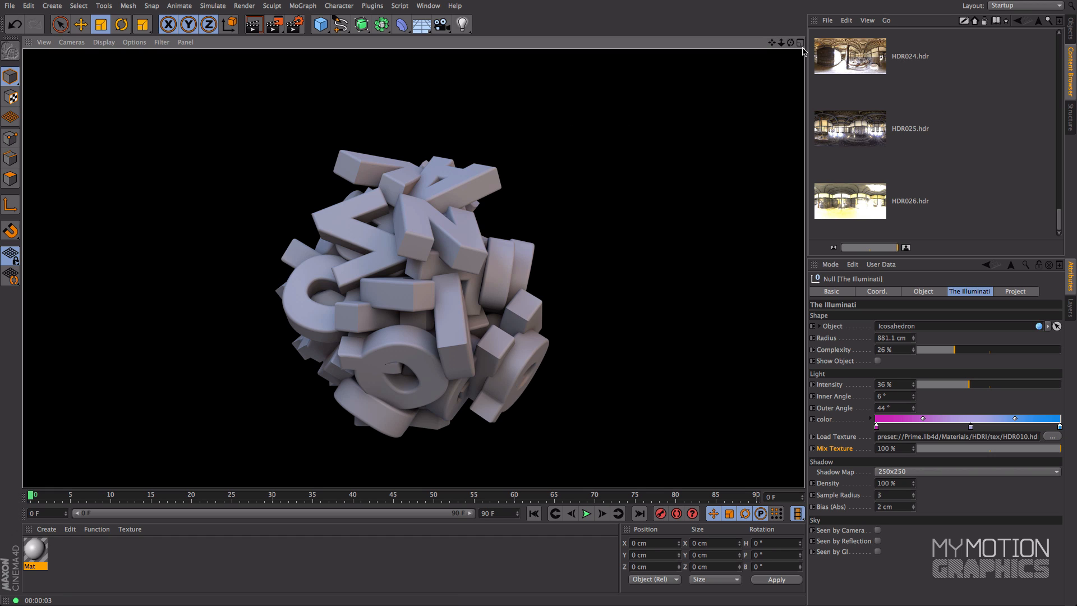
# Step: Orbit to another side of the letter cluster and test-render it from there
pyautogui.moveTo(791, 43)
pyautogui.mouseDown()
pyautogui.moveTo(752, 51)
pyautogui.moveTo(690, 34)
pyautogui.mouseUp()
pyautogui.keyDown('alt'); pyautogui.moveTo(665, 124); pyautogui.dragTo(590, 81, button='middle'); pyautogui.keyUp('alt')
pyautogui.hotkey('ctrl', 'r')
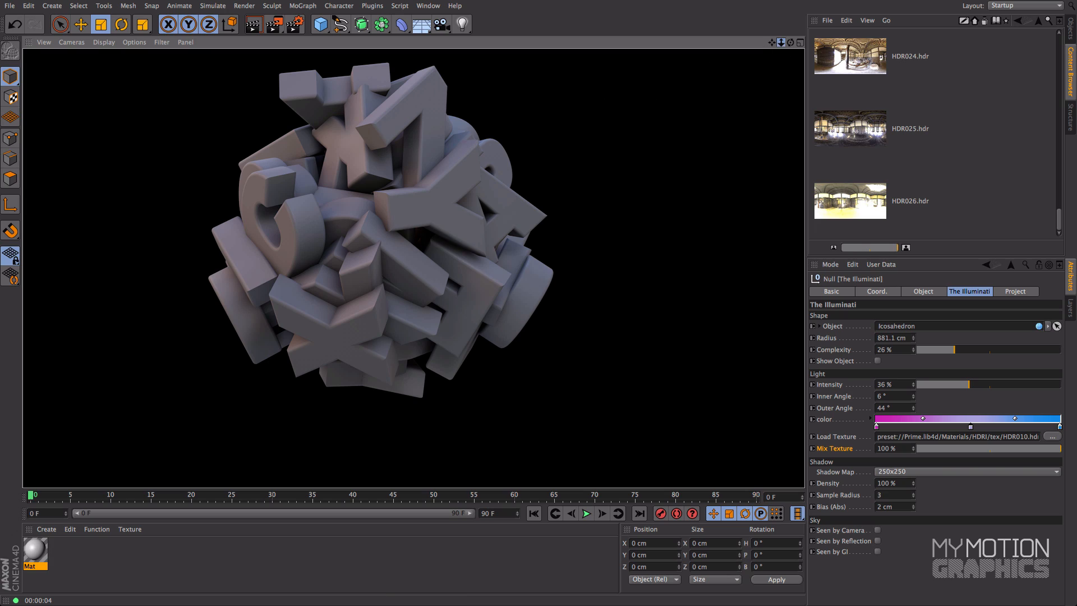
# Step: Raise the light rig's Complexity to 54% and inspect the light arrangement from several angles
pyautogui.moveTo(780, 43); pyautogui.dragTo(749, 43)
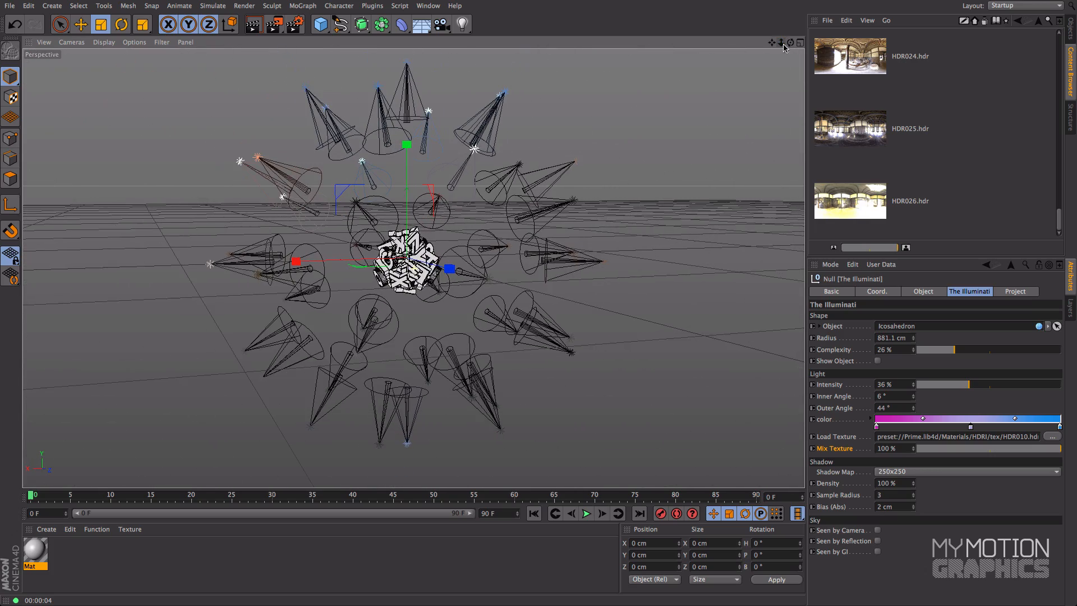
pyautogui.moveTo(961, 352); pyautogui.dragTo(996, 350)
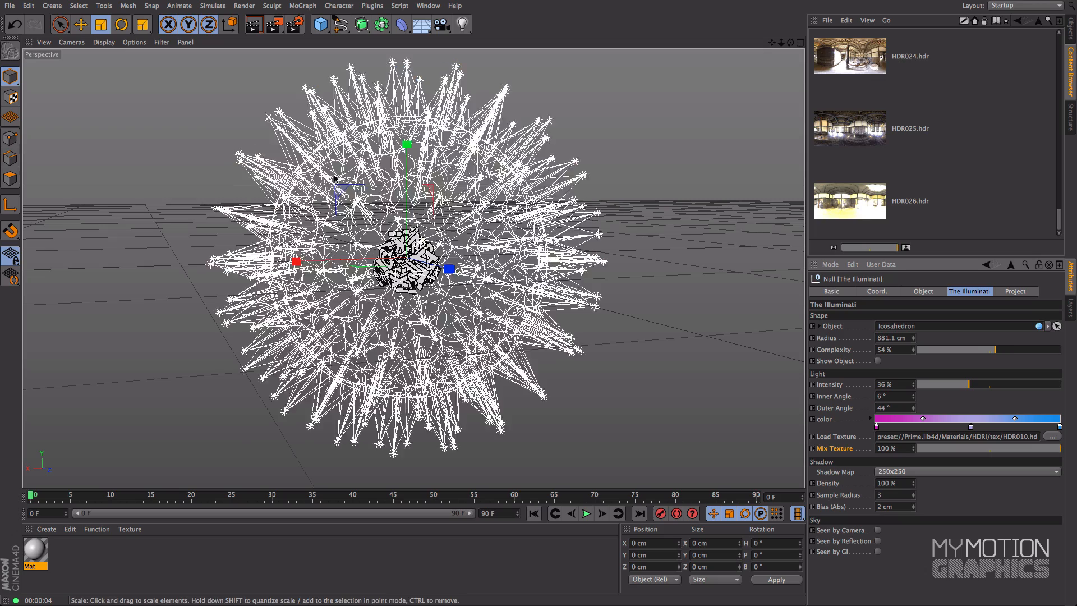
pyautogui.moveTo(791, 43); pyautogui.dragTo(689, 74)
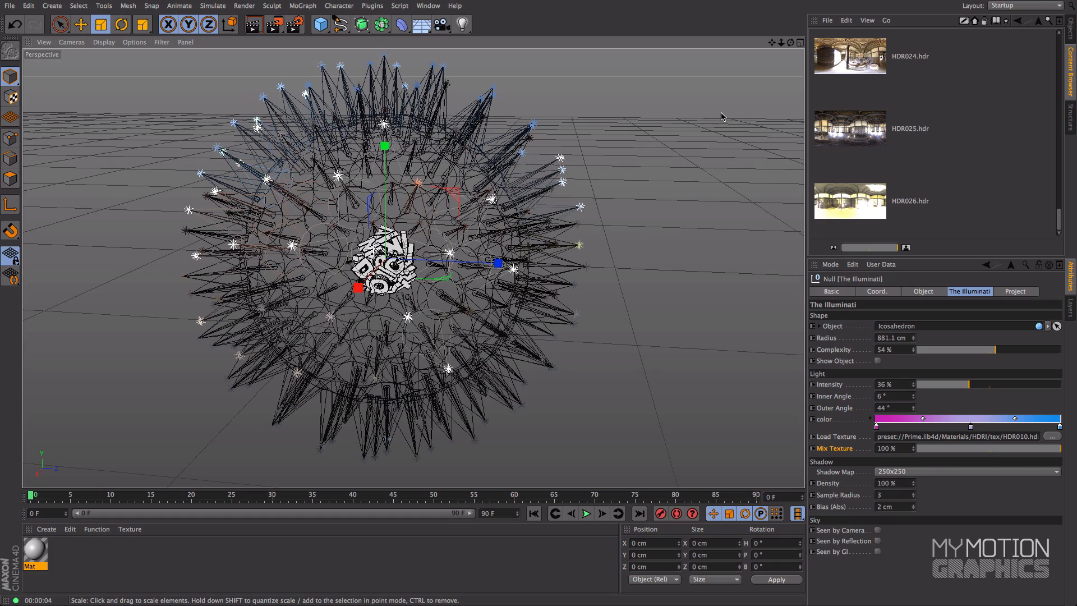
pyautogui.moveTo(791, 42)
pyautogui.mouseDown()
pyautogui.moveTo(791, 27)
pyautogui.moveTo(790, 46)
pyautogui.mouseUp()
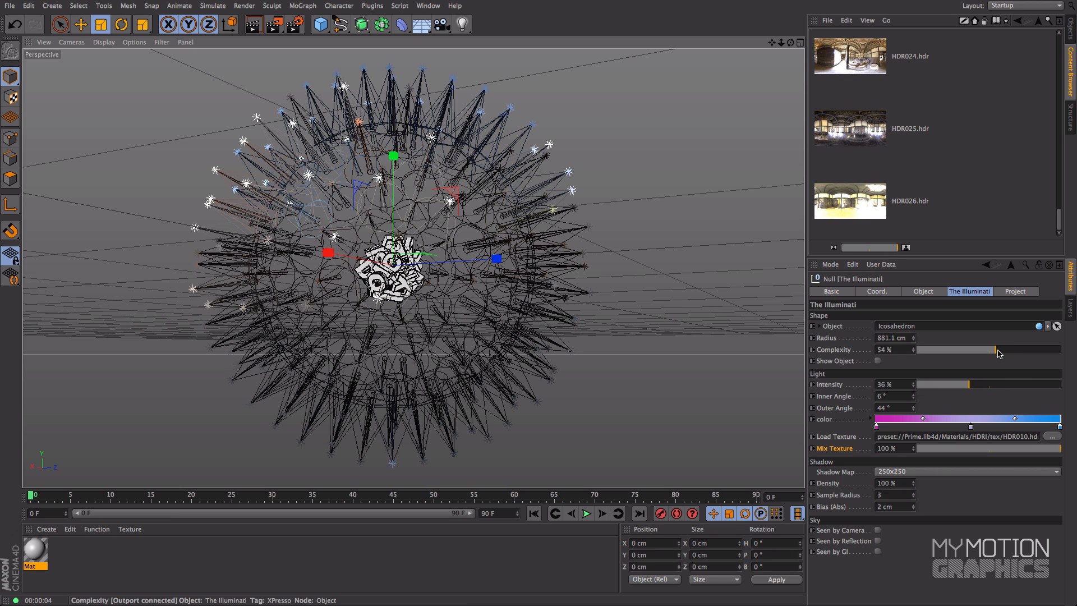
# Step: Set the light rig's Complexity to 100% and lower its light Intensity to 15%
pyautogui.moveTo(998, 353); pyautogui.dragTo(1065, 347)
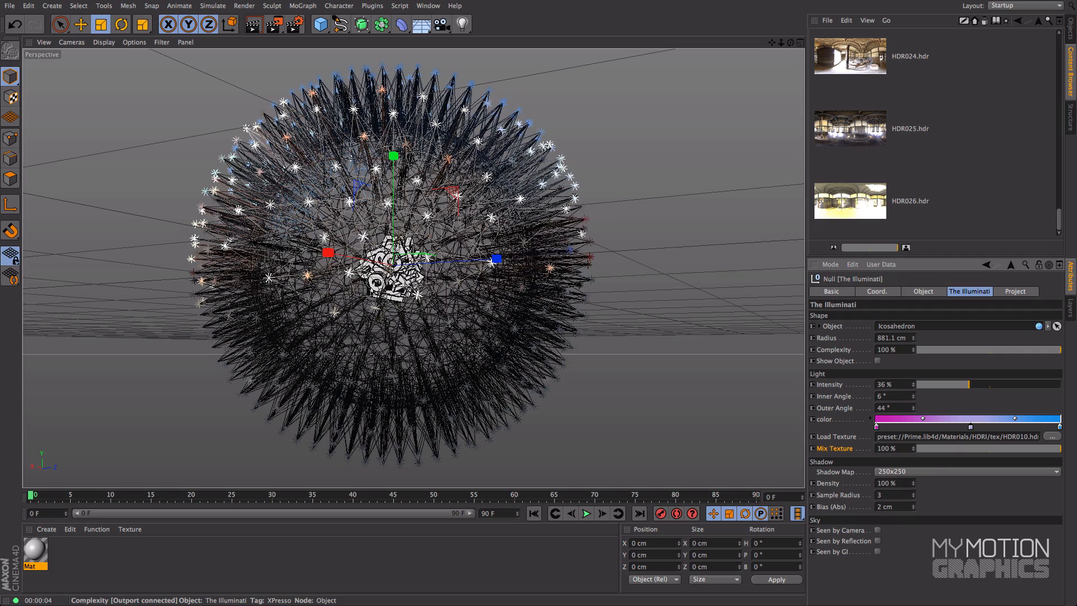
pyautogui.moveTo(790, 42); pyautogui.dragTo(760, 79)
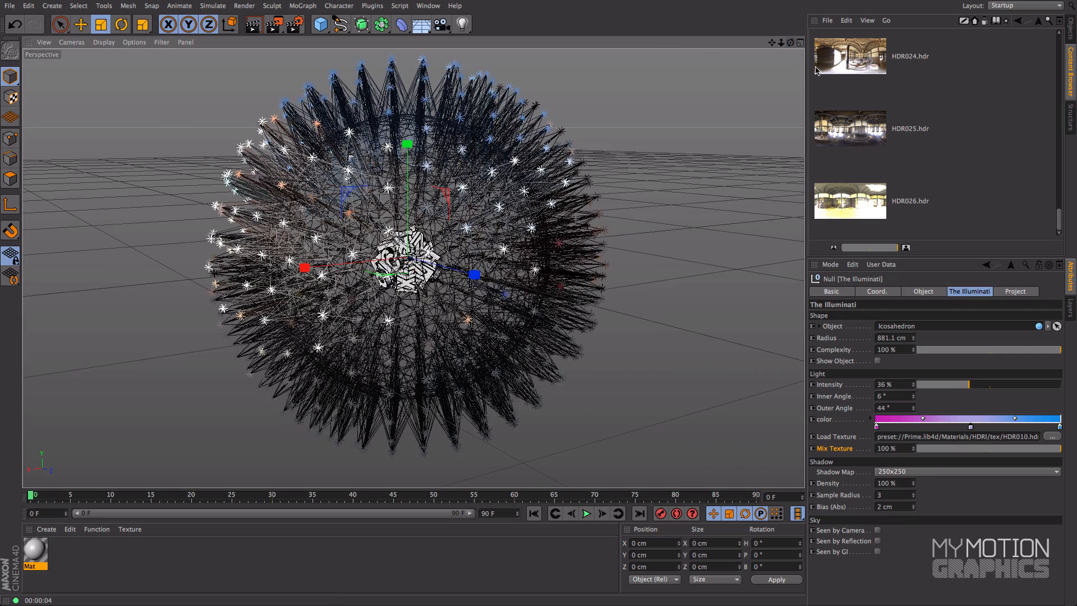
pyautogui.click(970, 386)
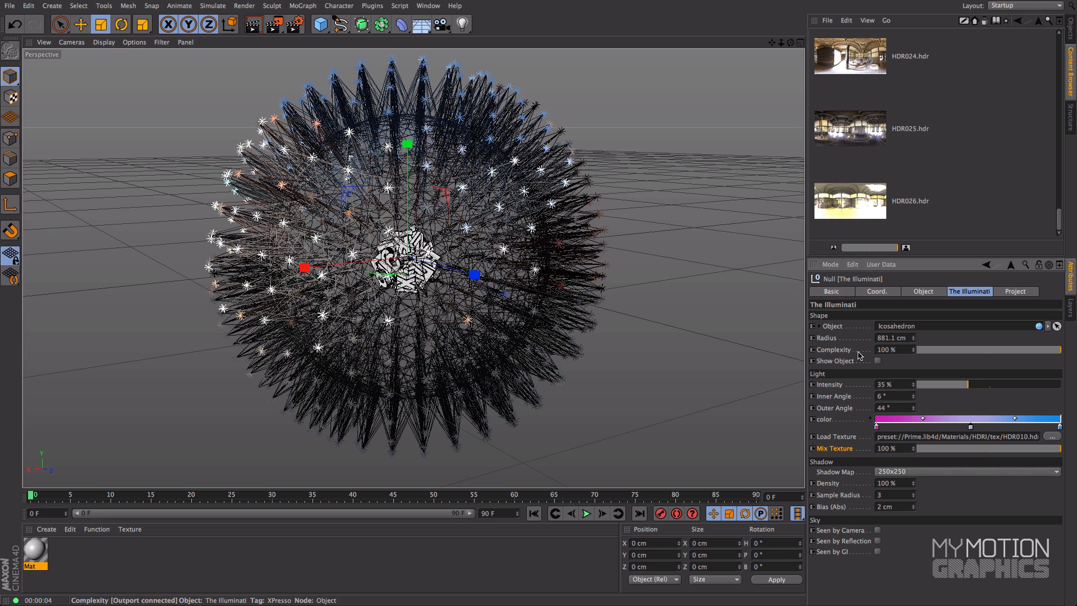
pyautogui.moveTo(969, 384); pyautogui.dragTo(942, 400)
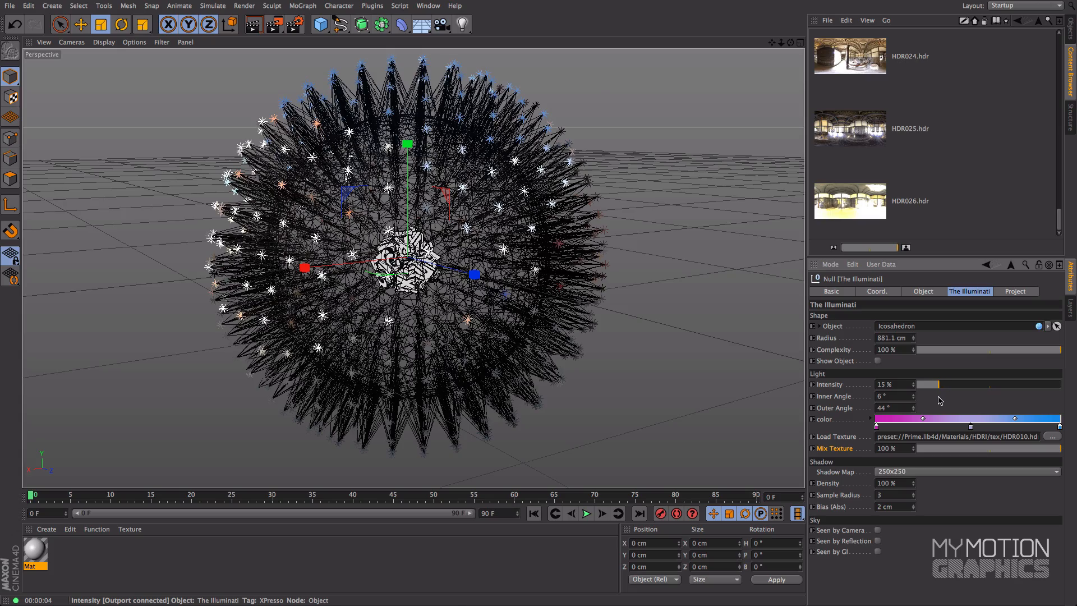
# Step: Hide The Illuminati rig in the viewport and collapse its hierarchy in the object list
pyautogui.scroll(4, 754, 117)
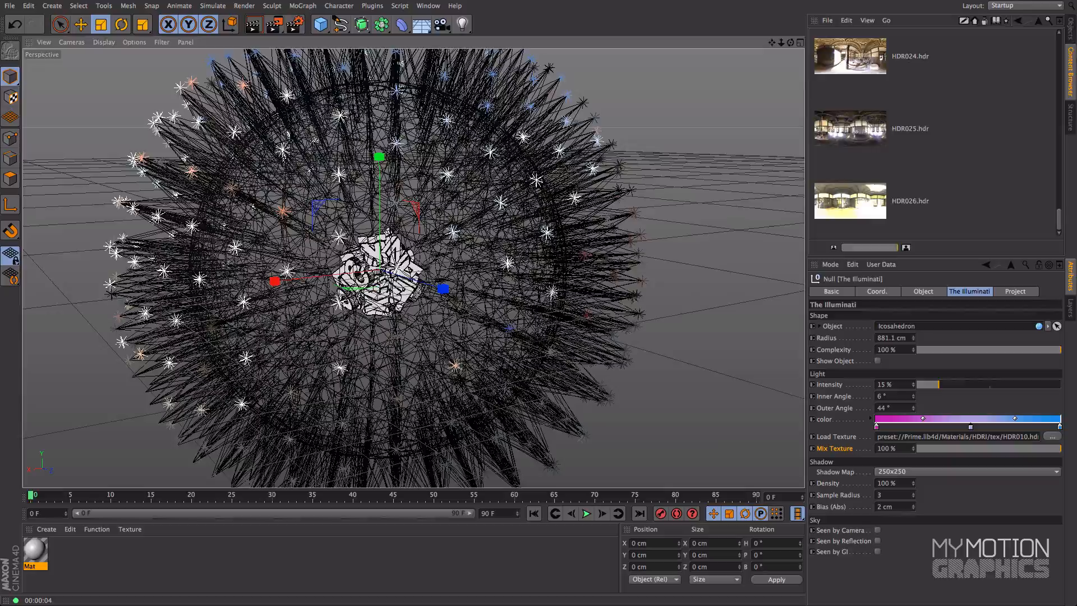
pyautogui.click(1071, 34)
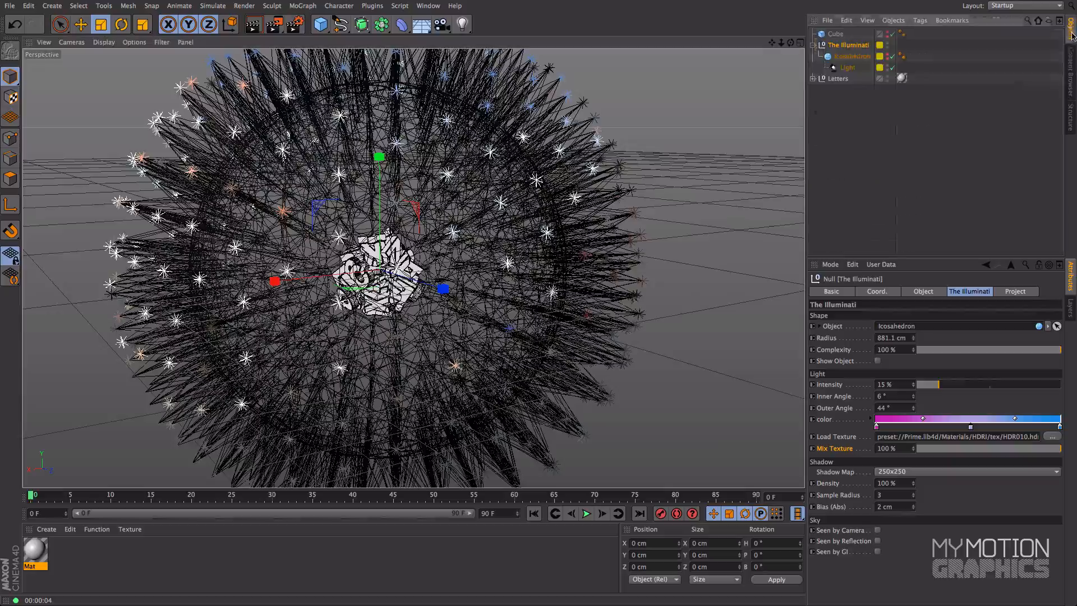
pyautogui.keyDown('alt'); pyautogui.moveTo(451, 247); pyautogui.dragTo(517, 196, button='middle'); pyautogui.keyUp('alt')
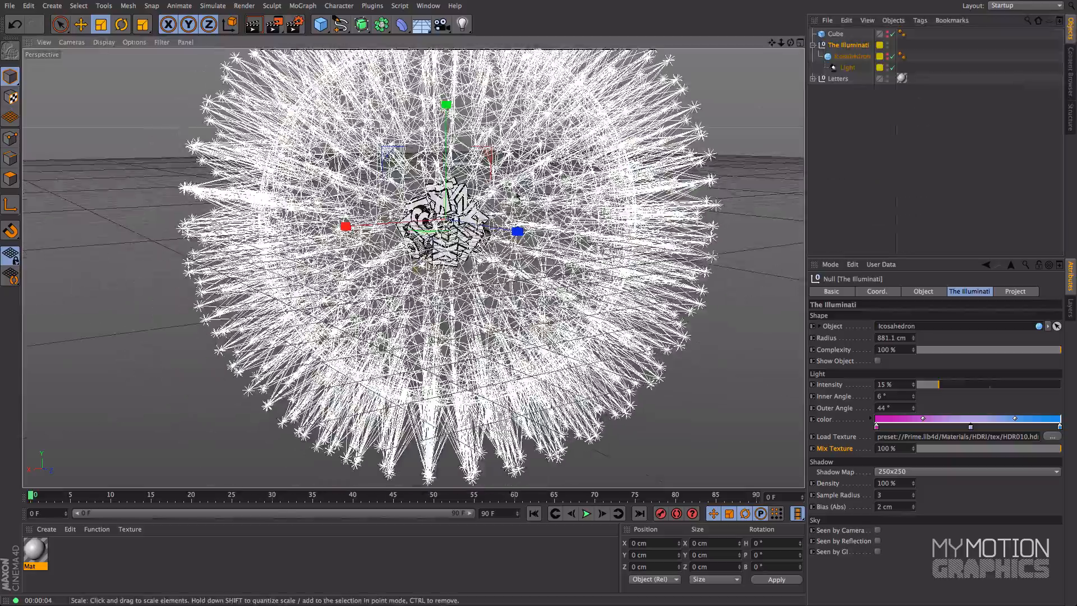
pyautogui.scroll(8, 517, 197)
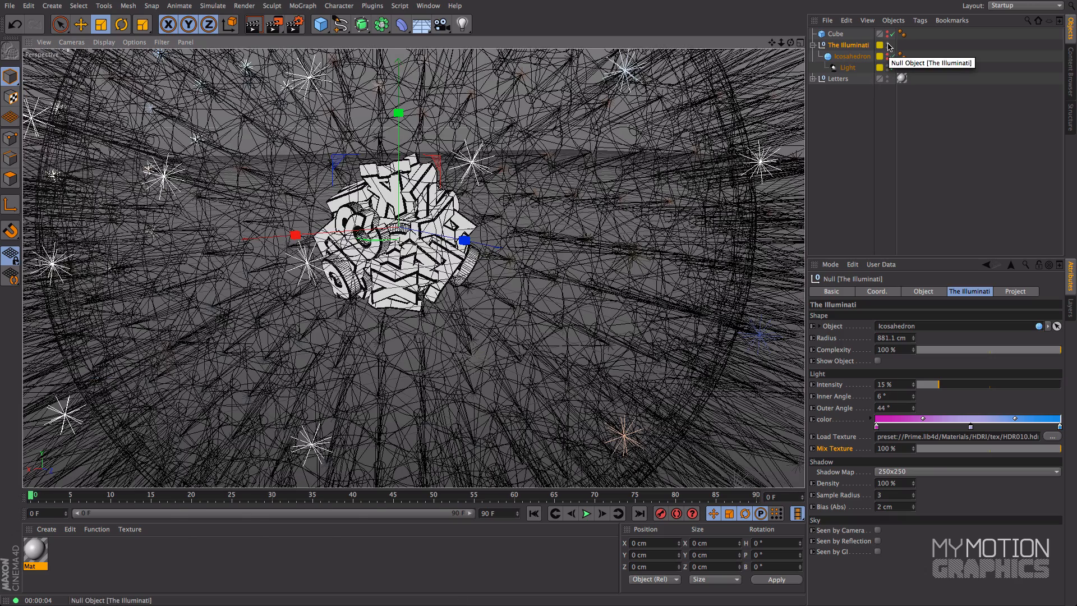
pyautogui.click(889, 44)
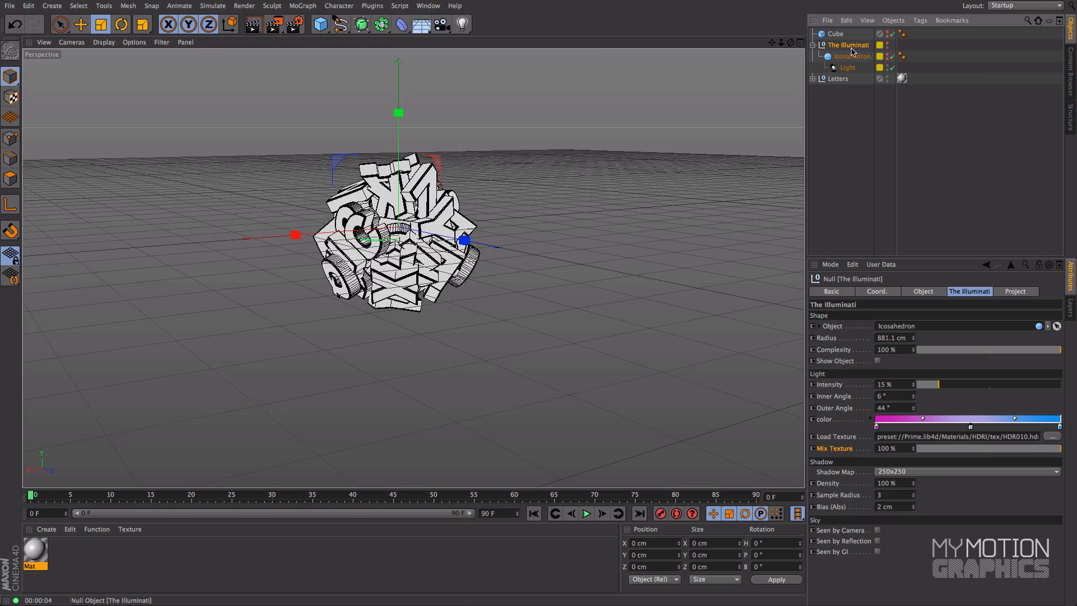
pyautogui.click(813, 45)
pyautogui.keyDown('alt'); pyautogui.moveTo(520, 161); pyautogui.dragTo(557, 171, button='middle'); pyautogui.keyUp('alt')
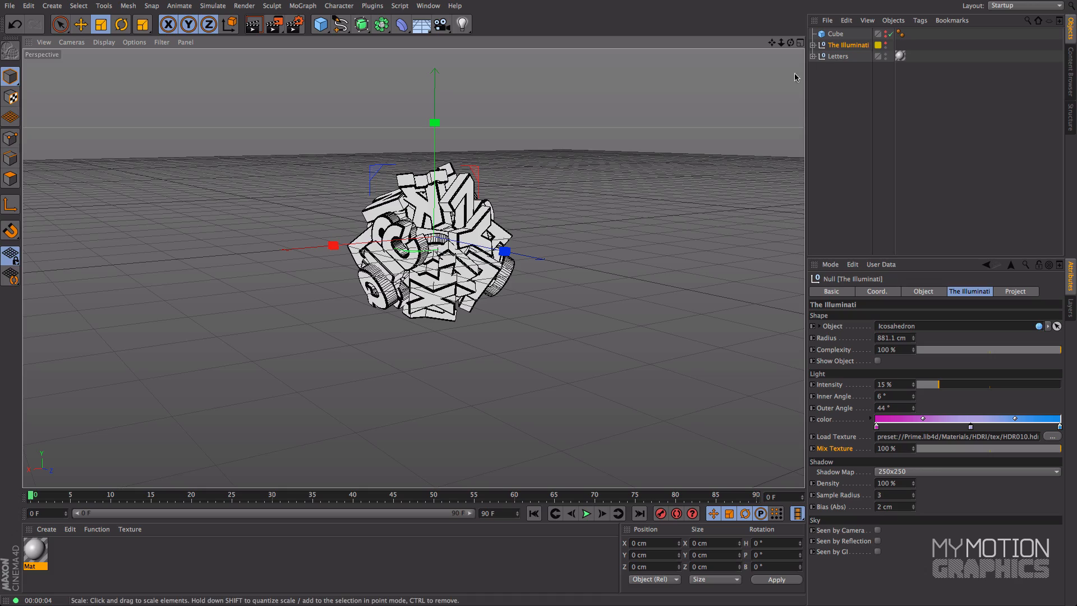
# Step: Fill the view with the letter cluster and test-render it with the rig at full complexity
pyautogui.keyDown('alt'); pyautogui.moveTo(453, 149); pyautogui.dragTo(449, 157, button='middle'); pyautogui.keyUp('alt')
pyautogui.keyDown('alt'); pyautogui.moveTo(473, 175); pyautogui.dragTo(508, 226, button='right'); pyautogui.keyUp('alt')
pyautogui.keyDown('alt'); pyautogui.moveTo(531, 197); pyautogui.dragTo(537, 183, button='middle'); pyautogui.keyUp('alt')
pyautogui.keyDown('alt'); pyautogui.moveTo(509, 212); pyautogui.dragTo(584, 161, button='right'); pyautogui.keyUp('alt')
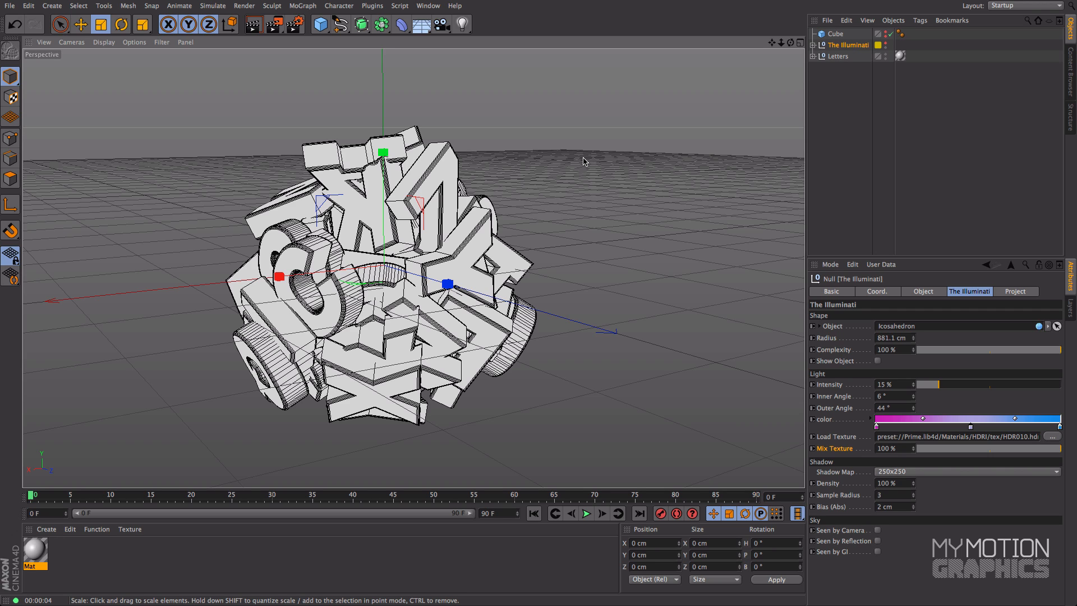
pyautogui.hotkey('ctrl', 'r')
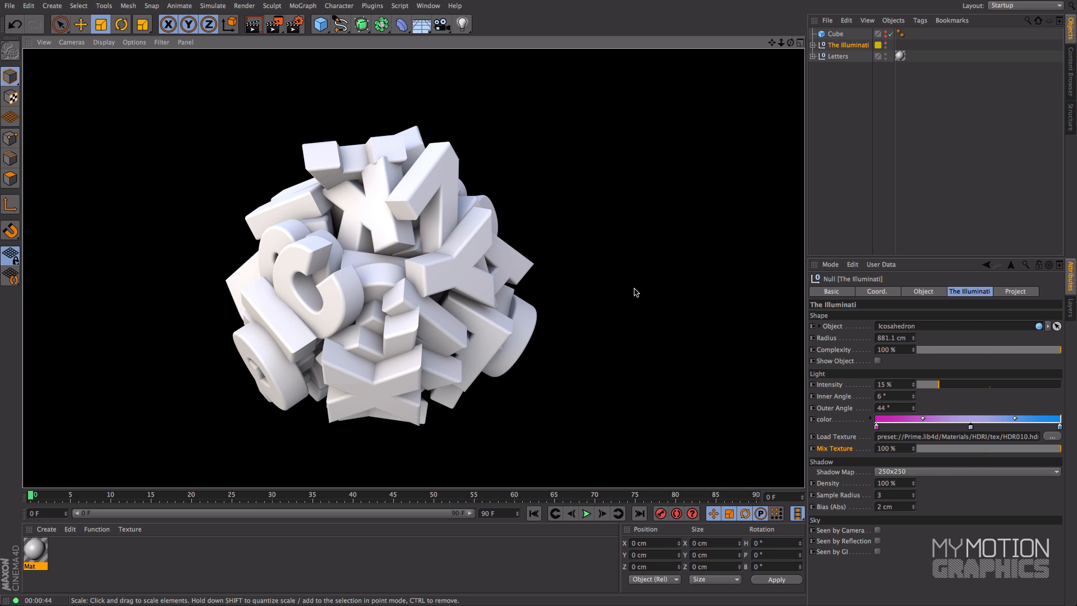
# Step: Examine the letter cluster from all around, ending on the side with the S and G letters
pyautogui.click(542, 253)
pyautogui.keyDown('alt'); pyautogui.moveTo(770, 302); pyautogui.dragTo(620, 281); pyautogui.keyUp('alt')
pyautogui.keyDown('alt'); pyautogui.moveTo(617, 278); pyautogui.dragTo(366, 262, button='middle'); pyautogui.keyUp('alt')
pyautogui.scroll(-1, 278, 319)
pyautogui.keyDown('alt'); pyautogui.moveTo(366, 262); pyautogui.dragTo(262, 247); pyautogui.keyUp('alt')
pyautogui.keyDown('alt'); pyautogui.moveTo(501, 261); pyautogui.dragTo(434, 262, button='middle'); pyautogui.keyUp('alt')
pyautogui.keyDown('alt'); pyautogui.moveTo(434, 261); pyautogui.dragTo(359, 261); pyautogui.keyUp('alt')
pyautogui.keyDown('alt'); pyautogui.moveTo(359, 261); pyautogui.dragTo(288, 280, button='middle'); pyautogui.keyUp('alt')
pyautogui.keyDown('alt'); pyautogui.moveTo(287, 279); pyautogui.dragTo(230, 289); pyautogui.keyUp('alt')
# Step: Set the rig's Intensity to 14% and Complexity to 29%, briefly showing the shape object and hiding it again
pyautogui.moveTo(938, 385); pyautogui.dragTo(937, 386)
pyautogui.moveTo(1060, 349); pyautogui.dragTo(959, 353)
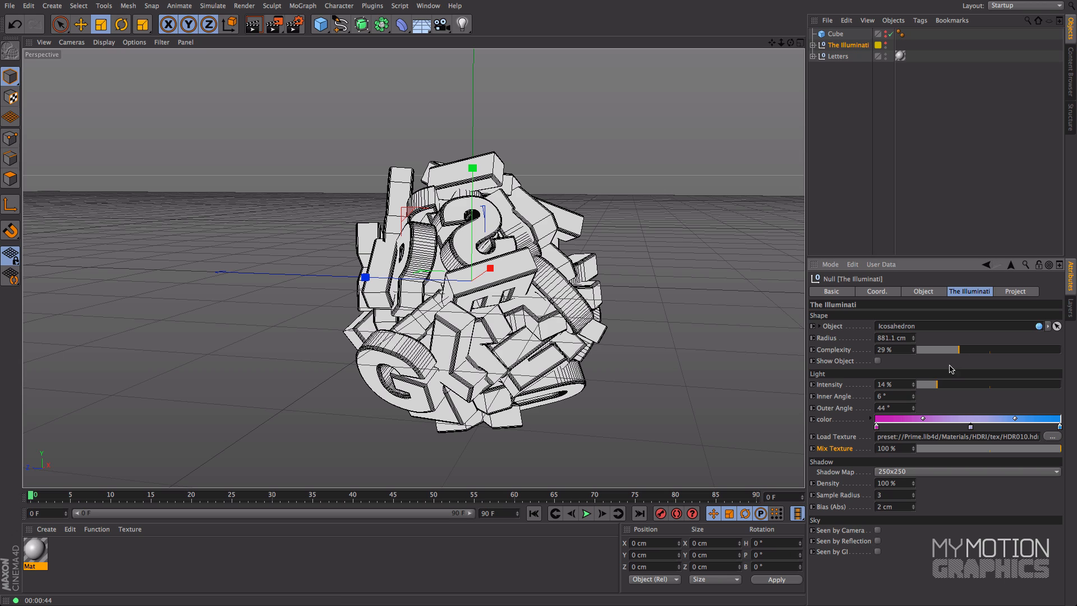
pyautogui.click(878, 361)
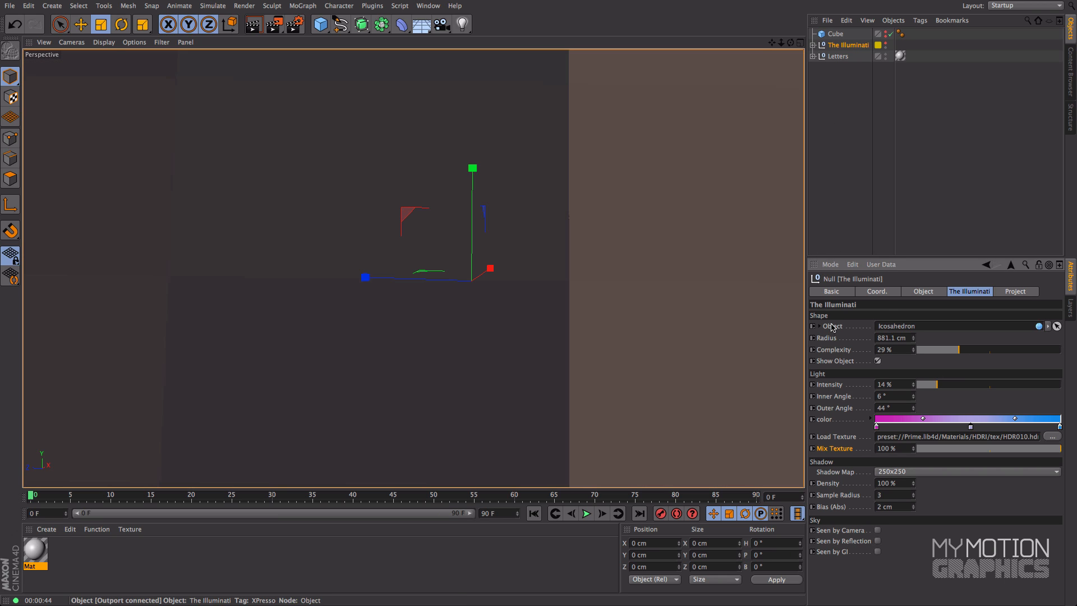
pyautogui.click(878, 361)
# Step: Make The Illuminati rig visible in the viewport again and set its Complexity to 26%
pyautogui.click(886, 45)
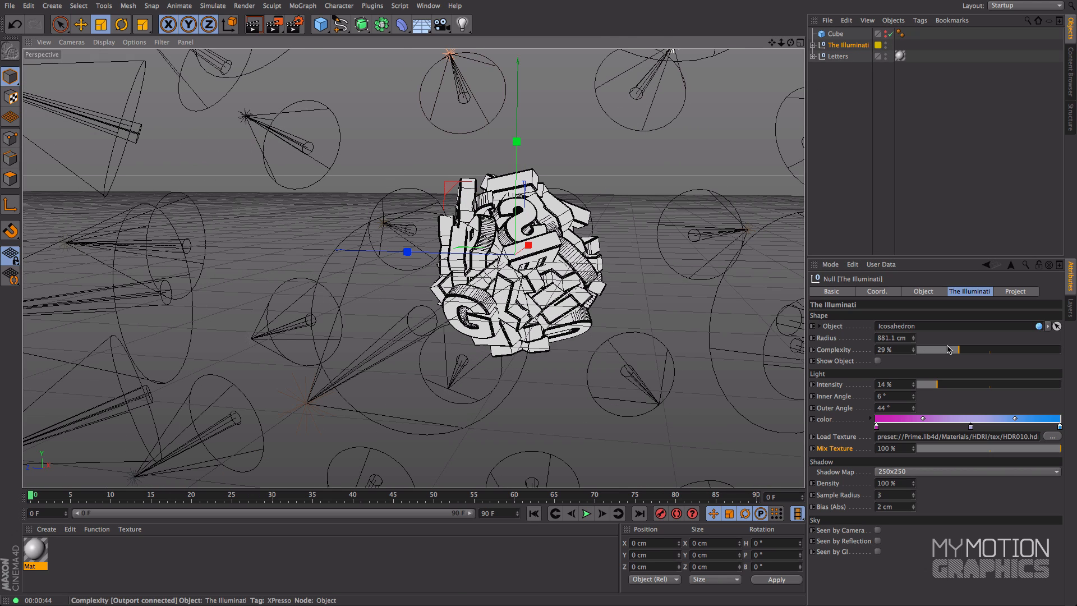
pyautogui.moveTo(957, 350); pyautogui.dragTo(954, 350)
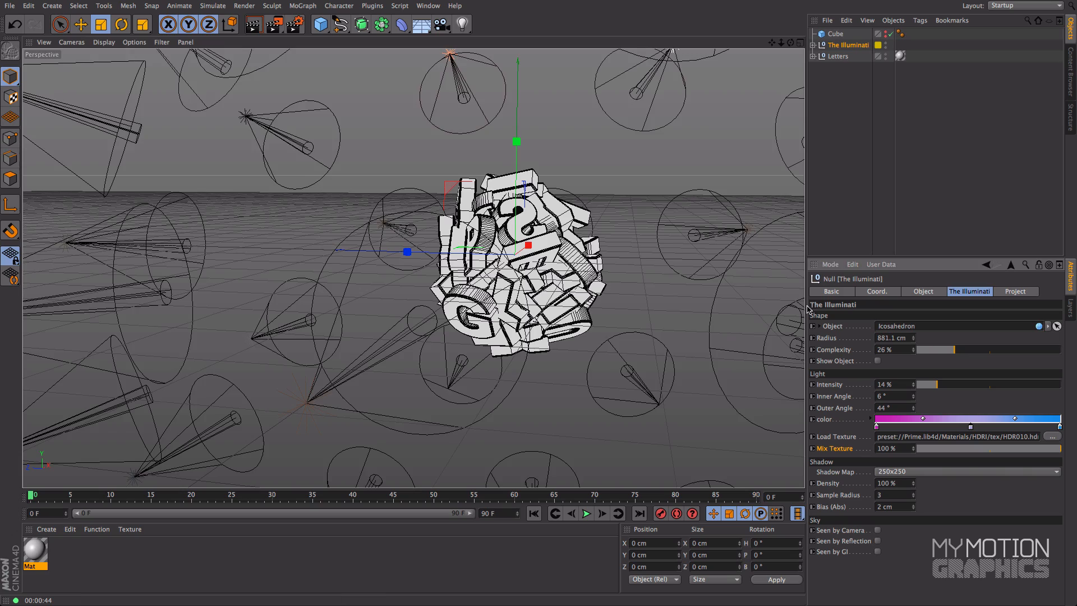
pyautogui.scroll(5, 560, 187)
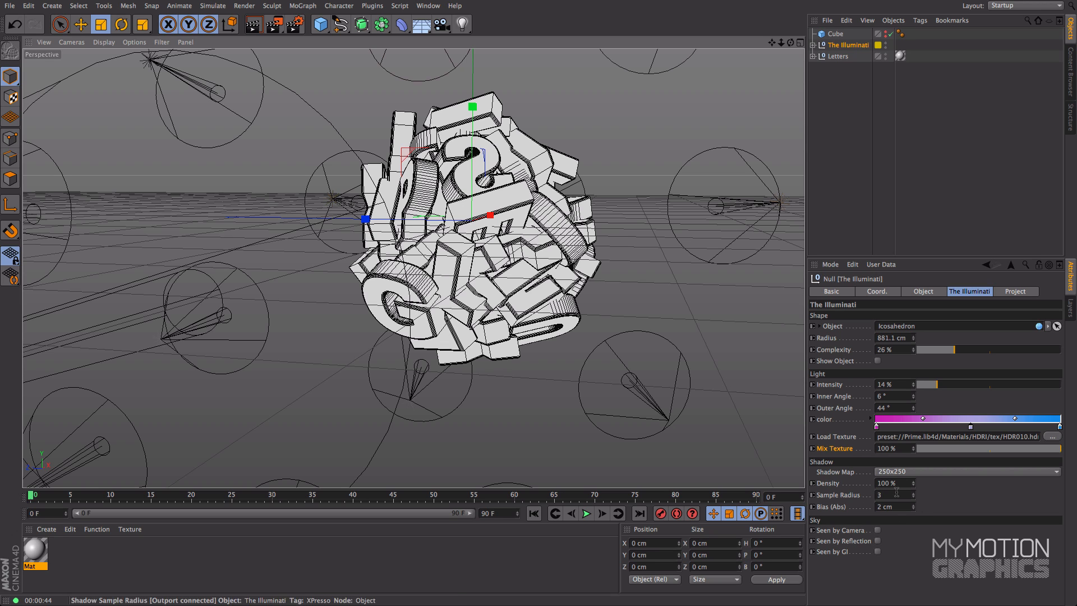
# Step: Examine the rig's shadow Density, Sample Radius and Bias (Abs) settings
pyautogui.moveTo(896, 484); pyautogui.dragTo(843, 490)
pyautogui.click(836, 496)
pyautogui.write('3')
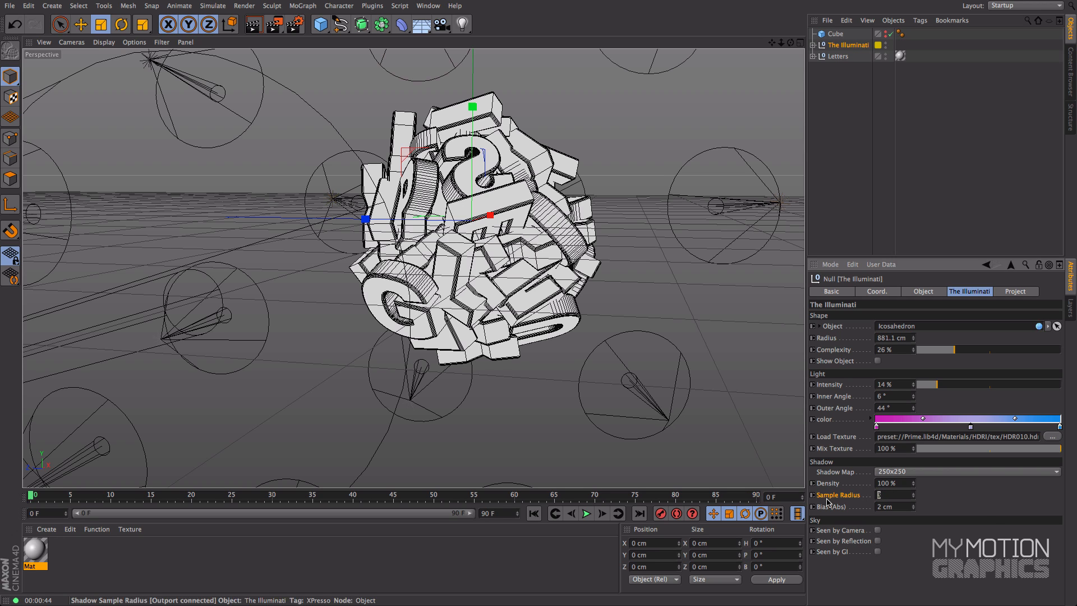
pyautogui.click(897, 495)
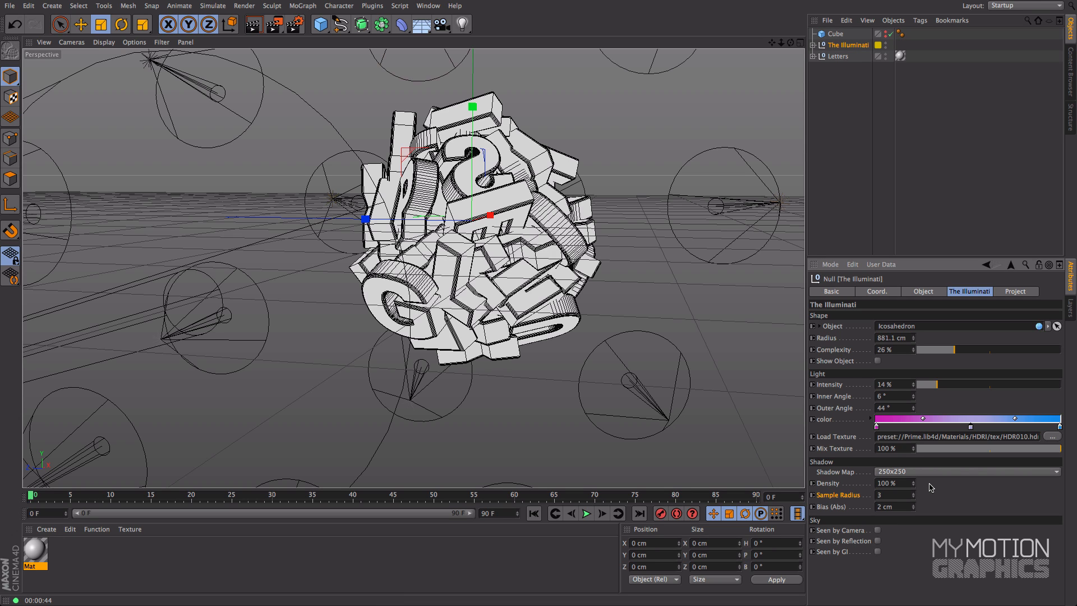
pyautogui.click(894, 507)
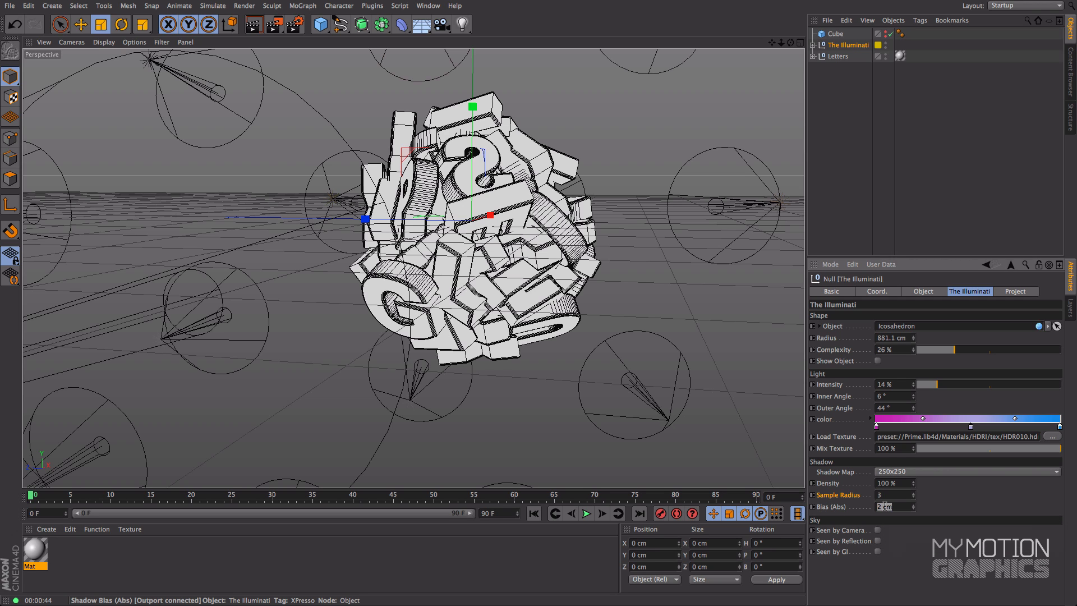
# Step: Add a spot light, set its shadow to Shadow Maps (Soft), and examine its shadow bias settings
pyautogui.click(463, 24)
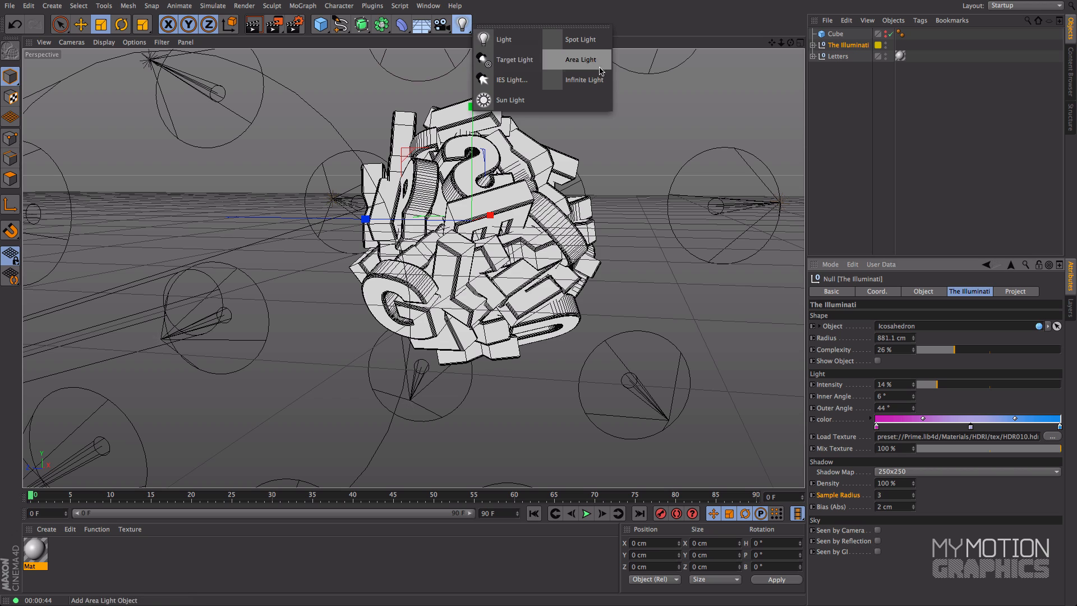
pyautogui.click(582, 40)
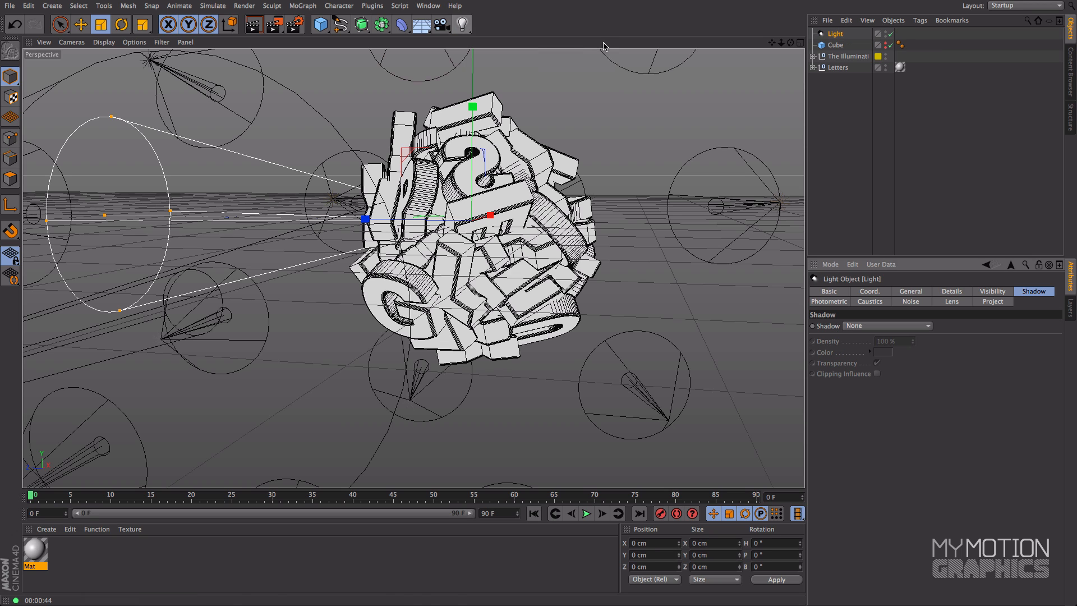
pyautogui.click(994, 292)
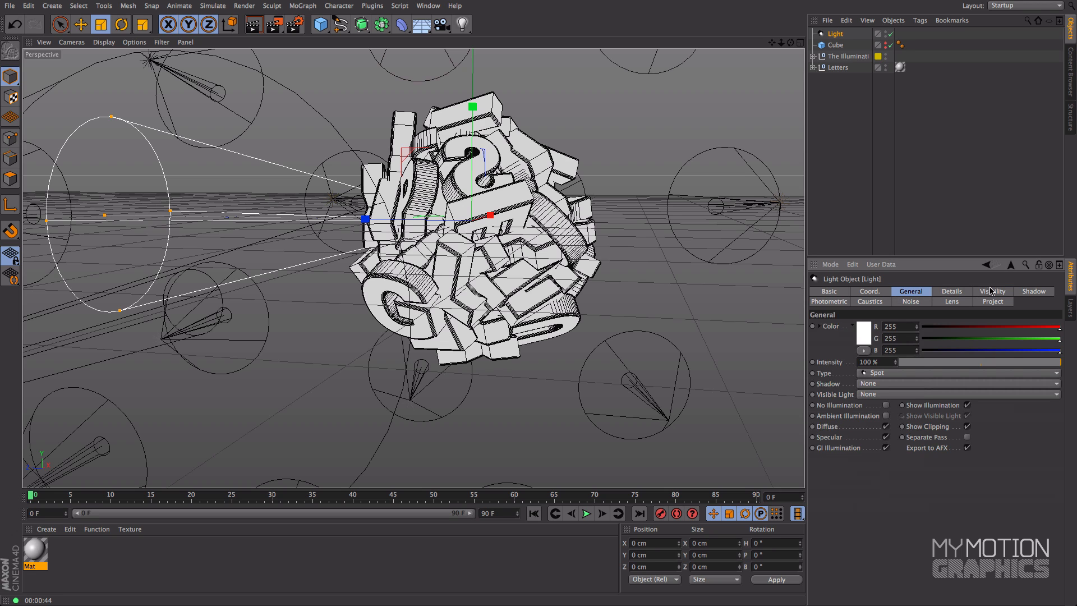
pyautogui.click(877, 386)
pyautogui.click(898, 406)
pyautogui.click(1034, 291)
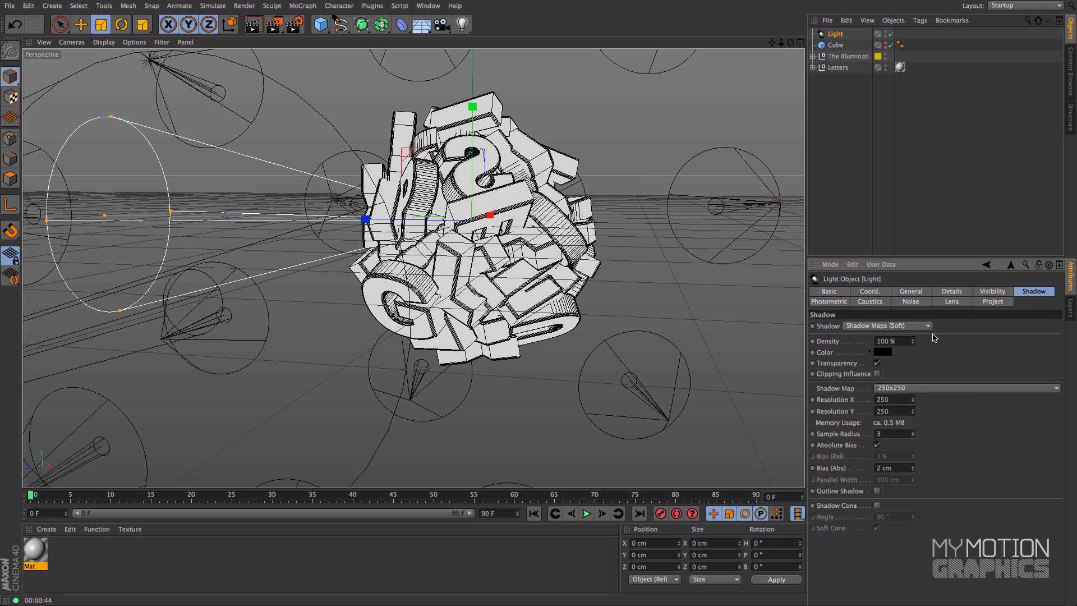
pyautogui.click(904, 468)
# Step: Delete the separate spot light from the scene
pyautogui.click(847, 56)
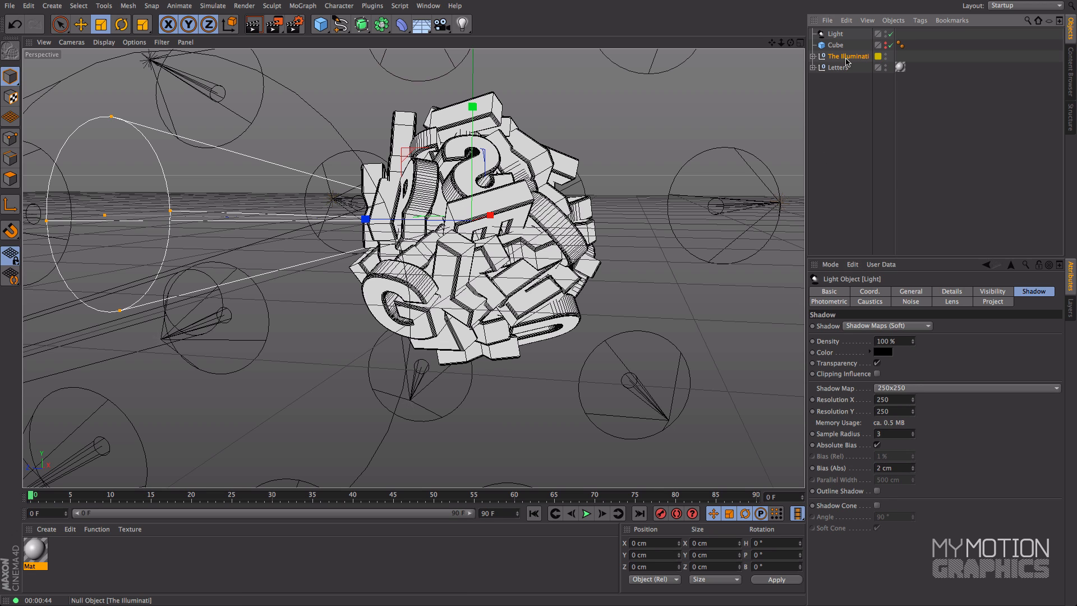
pyautogui.click(836, 34)
pyautogui.press('Delete')
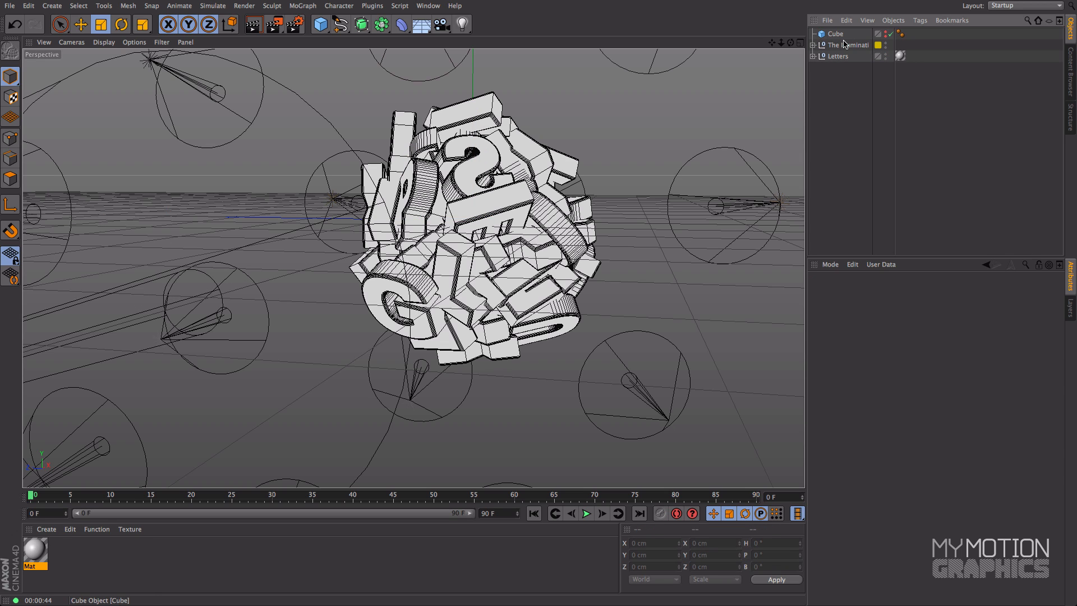
# Step: Examine The Illuminati rig's shadow bias, shadow map and Seen by Camera settings
pyautogui.click(846, 45)
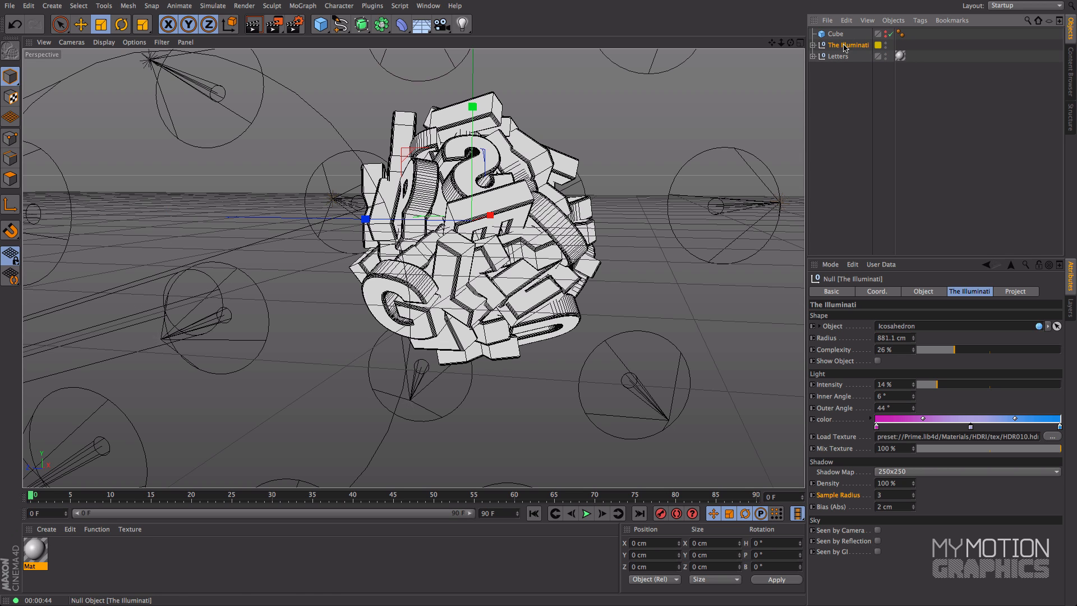
pyautogui.click(904, 507)
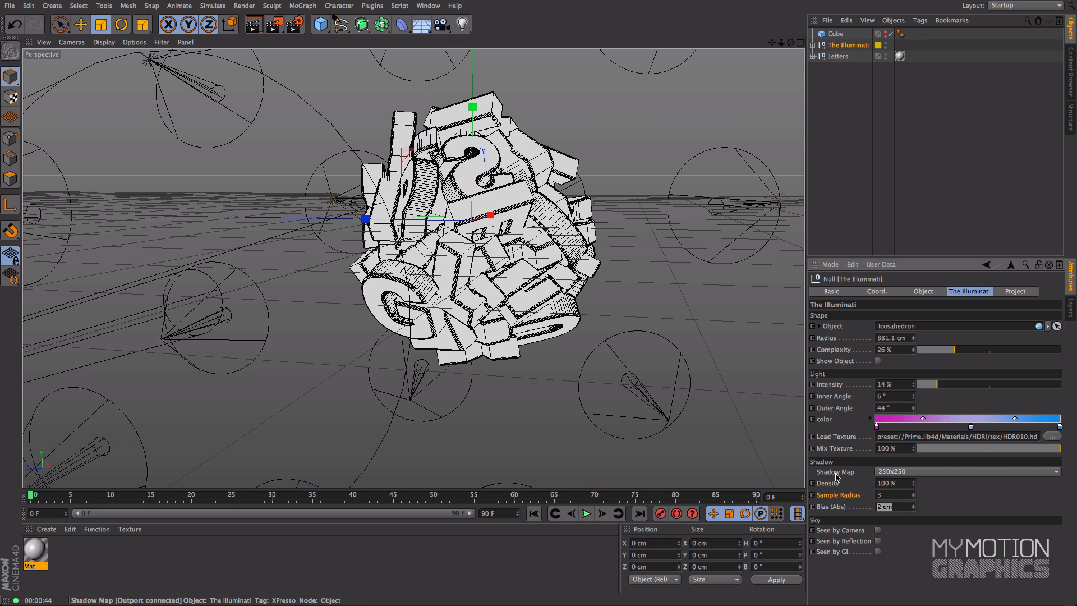
pyautogui.click(853, 531)
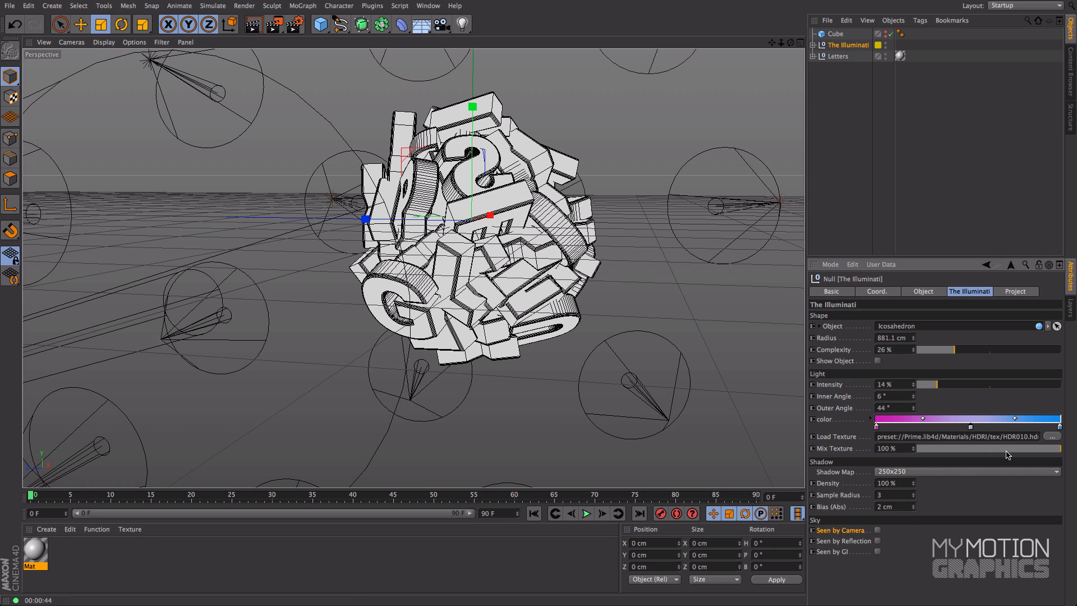
# Step: Set the rig's Mix Texture to 0% and test-render the letter cluster in the viewport
pyautogui.moveTo(1058, 449); pyautogui.dragTo(918, 452)
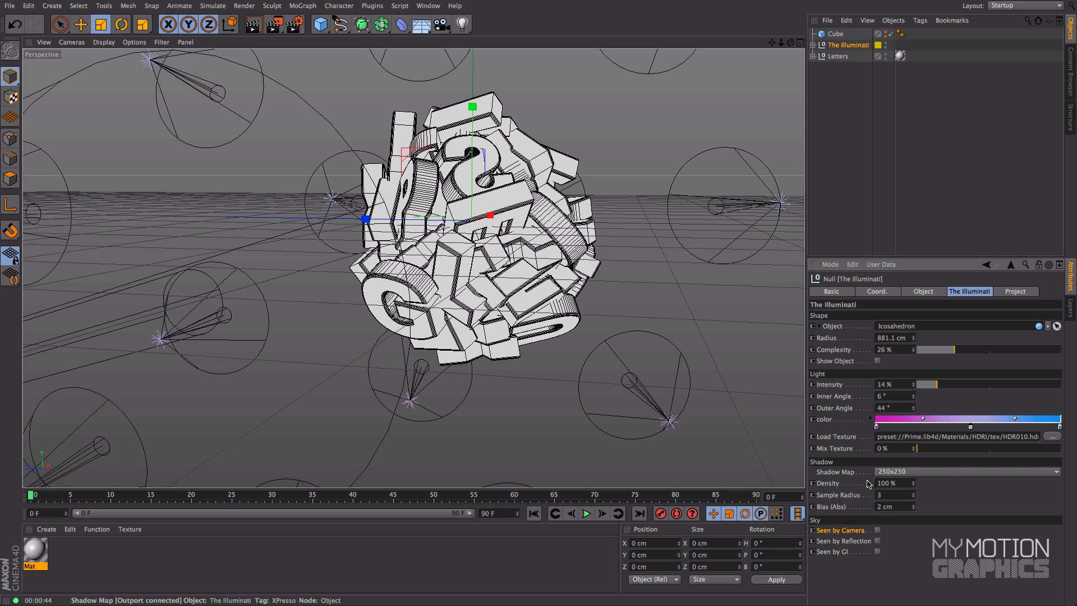
pyautogui.moveTo(772, 44); pyautogui.dragTo(734, 77)
pyautogui.hotkey('ctrl', 'r')
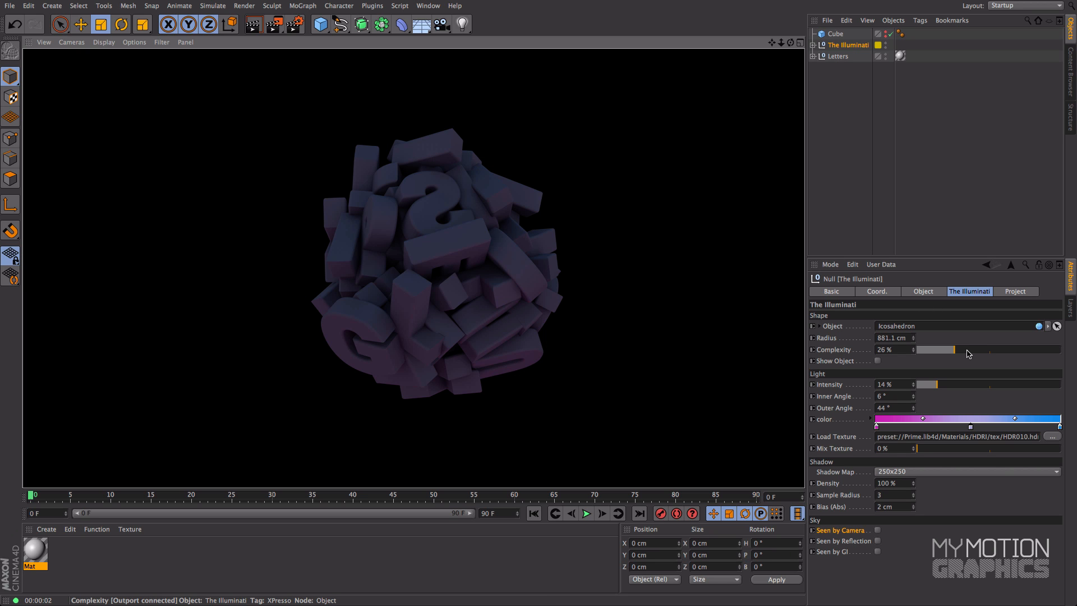
# Step: Set the rig's Complexity to 33% and its light Intensity to 42%
pyautogui.moveTo(969, 352); pyautogui.dragTo(980, 352)
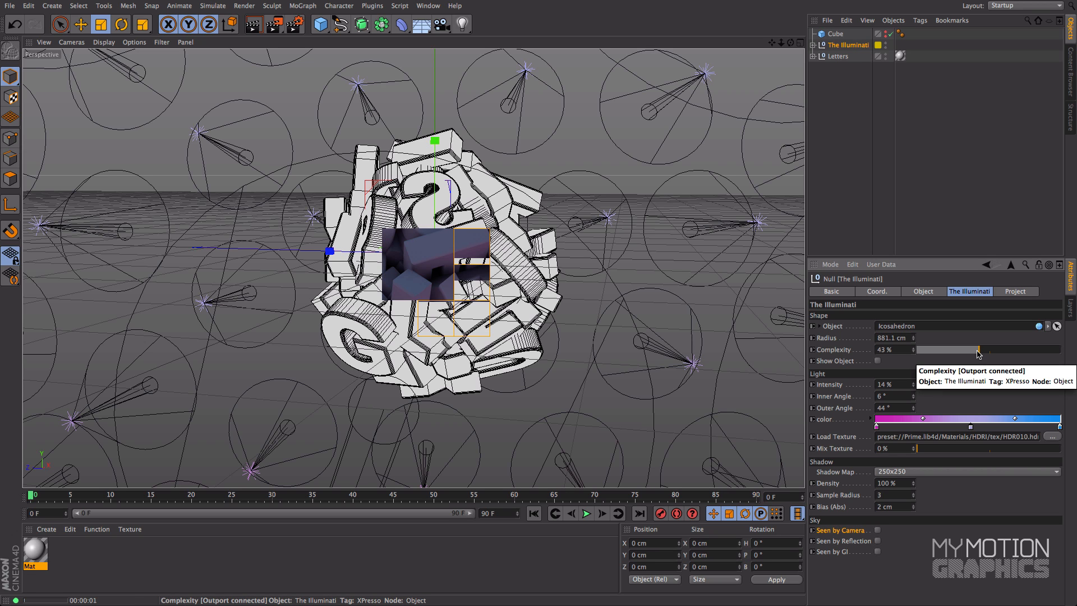
pyautogui.moveTo(971, 354); pyautogui.dragTo(961, 388)
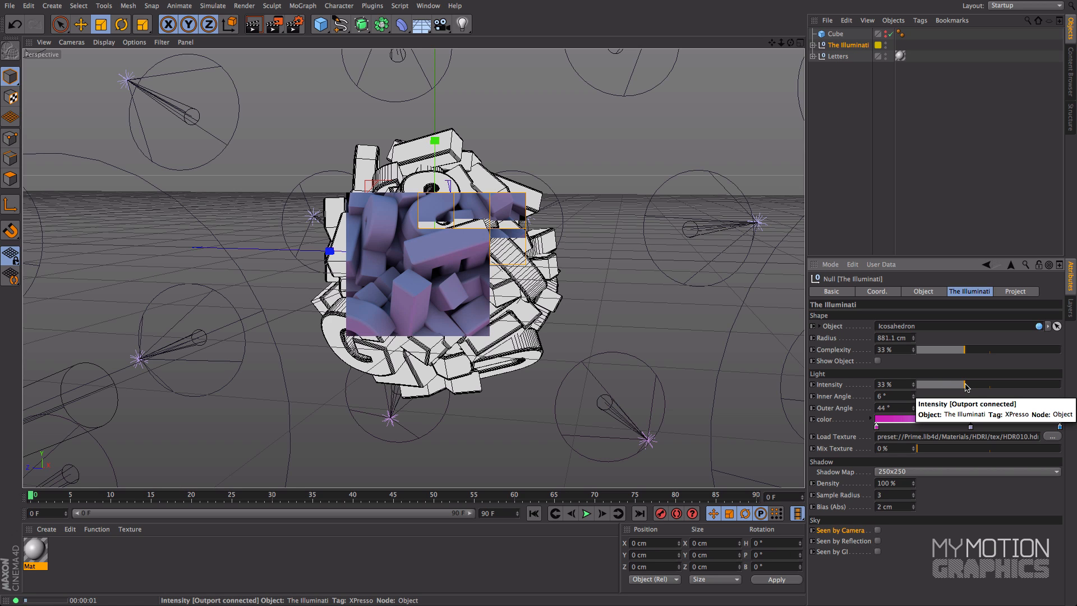
pyautogui.moveTo(973, 386); pyautogui.dragTo(979, 386)
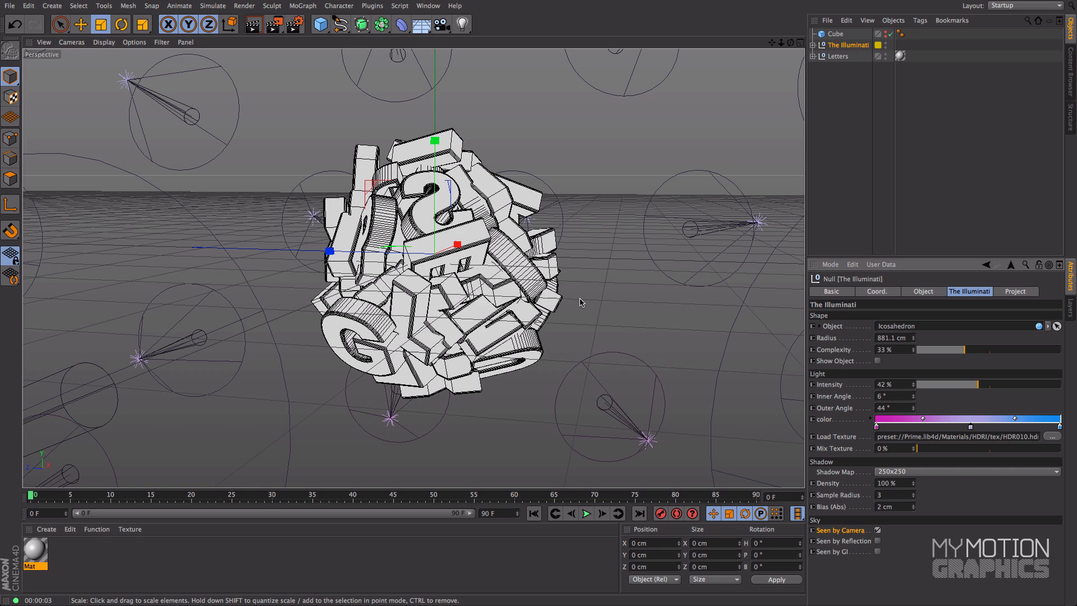
# Step: Enable Seen by Camera for the rig's sky and test-render the letters from several viewing angles
pyautogui.hotkey('ctrl', 'r')
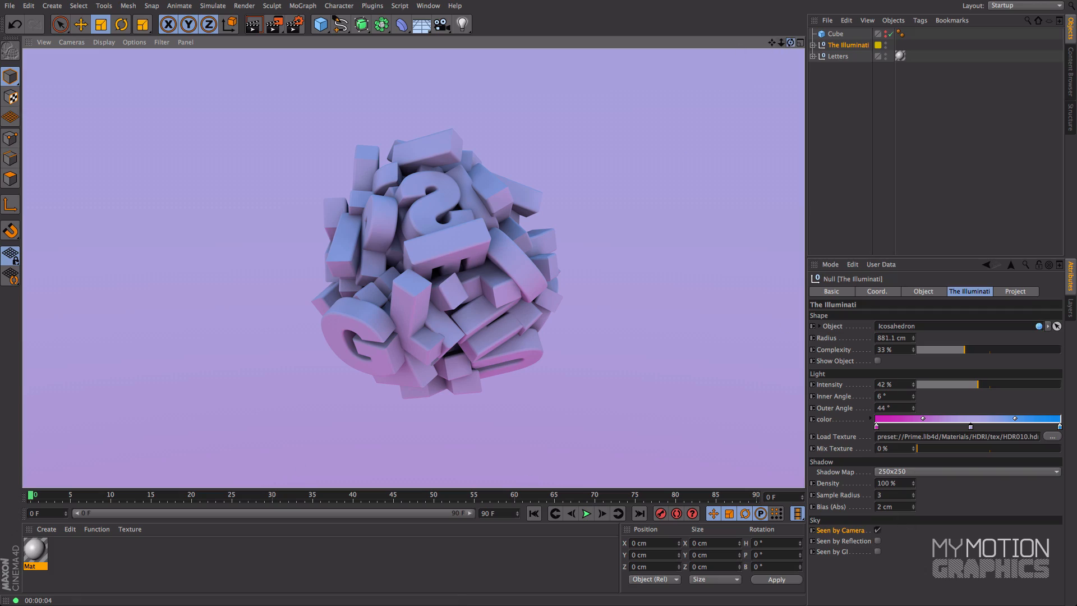
pyautogui.moveTo(790, 43); pyautogui.dragTo(778, 1)
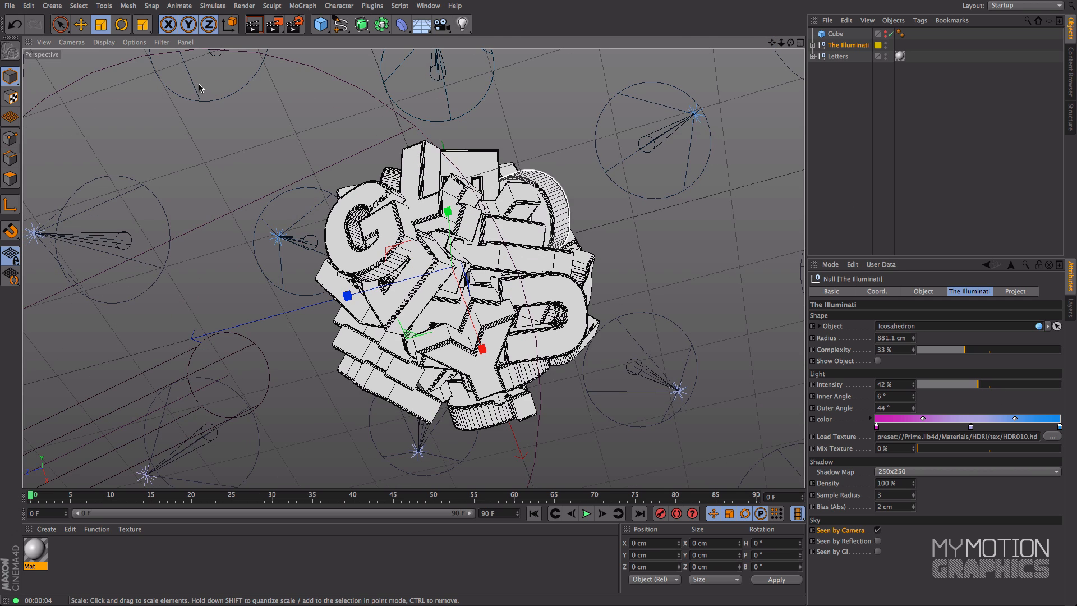
pyautogui.hotkey('ctrl', 'r')
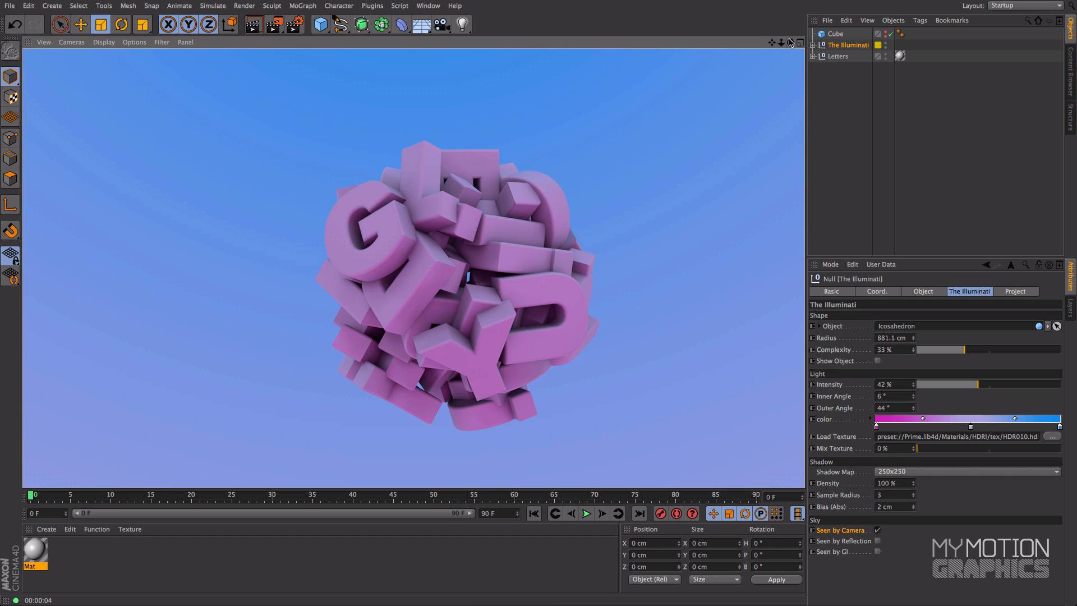
pyautogui.moveTo(791, 42); pyautogui.dragTo(743, 48)
pyautogui.hotkey('ctrl', 'r')
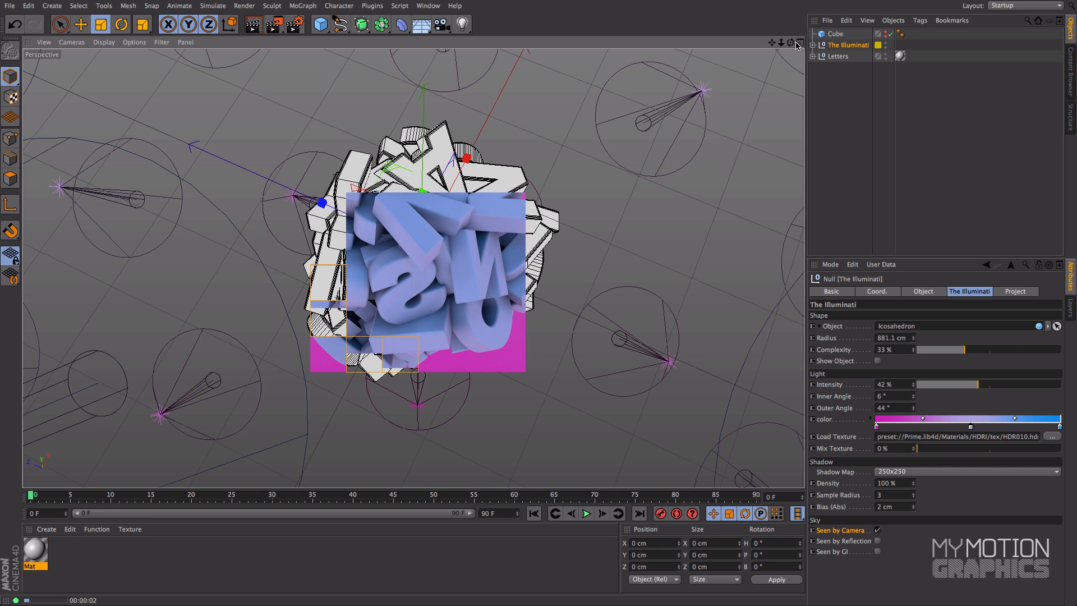
pyautogui.moveTo(791, 43); pyautogui.dragTo(787, 2)
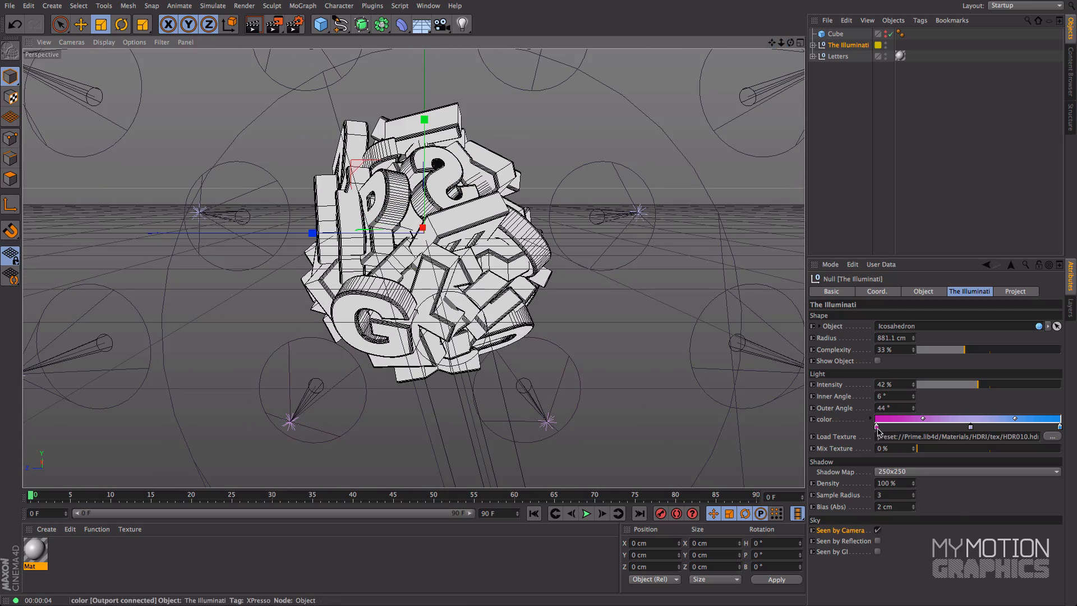
# Step: Change the magenta end knot of the rig's color gradient to green
pyautogui.doubleClick(877, 426)
pyautogui.click(883, 369)
pyautogui.click(870, 386)
pyautogui.moveTo(870, 386); pyautogui.dragTo(860, 402)
pyautogui.click(895, 499)
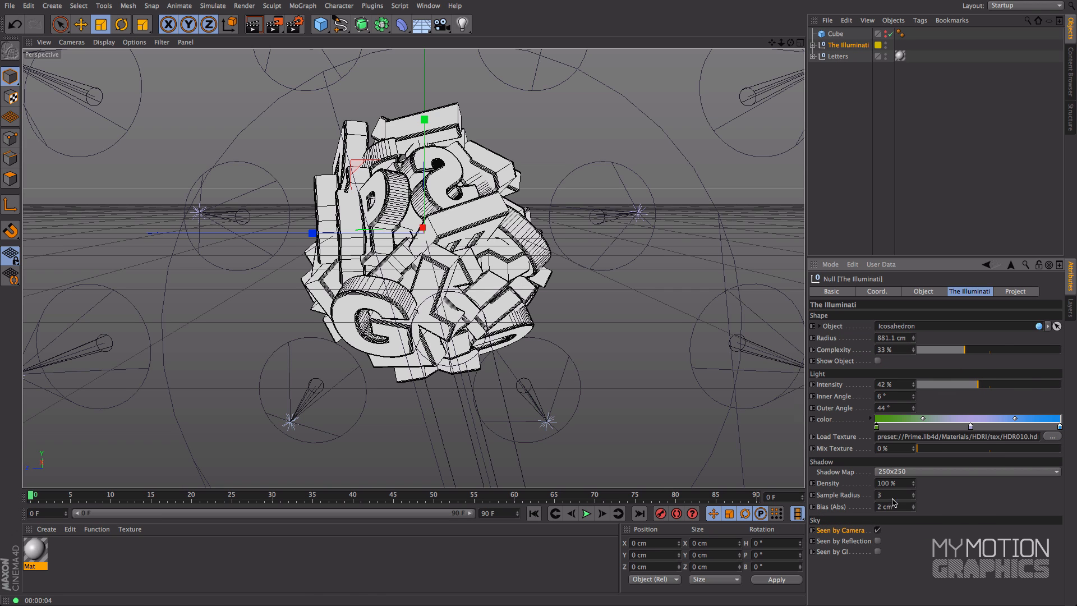
# Step: Change the gradient's blue end knot to yellow with a hue of 50° and remove the middle knot
pyautogui.doubleClick(1060, 427)
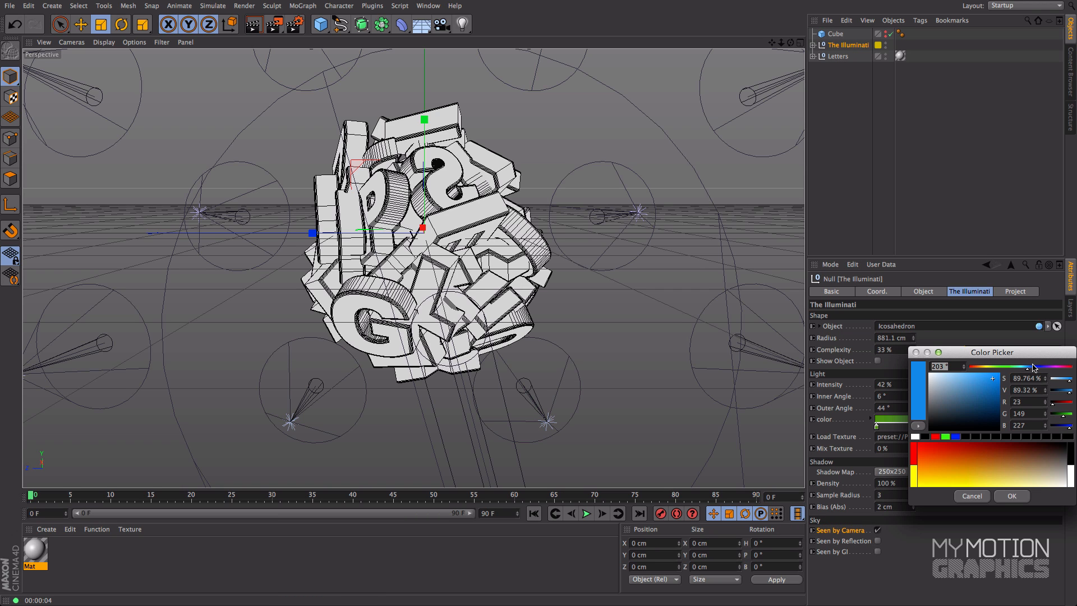
pyautogui.moveTo(1052, 367); pyautogui.dragTo(983, 372)
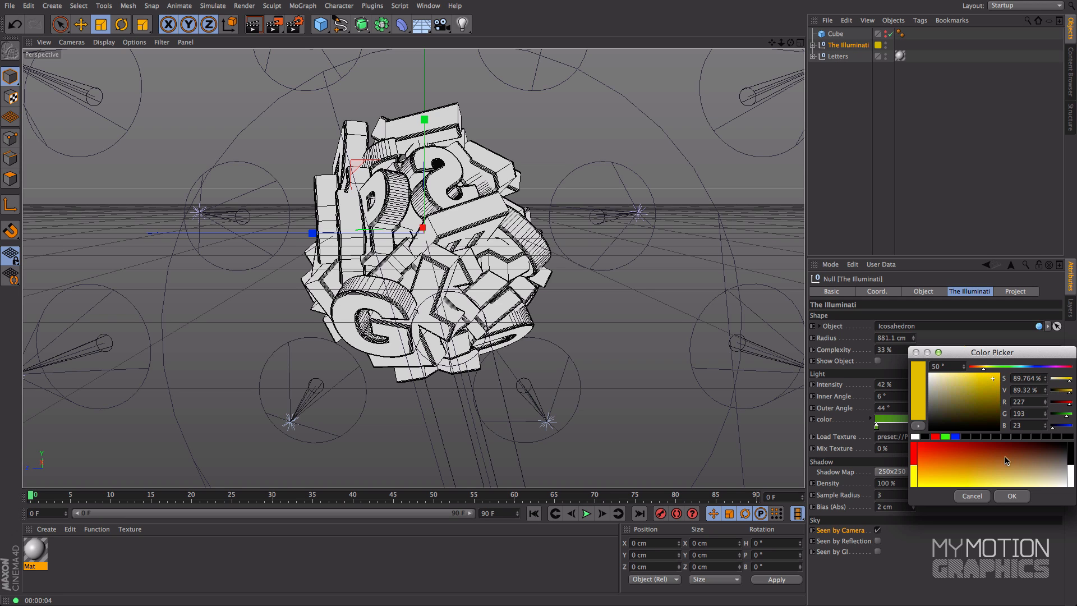
pyautogui.click(1011, 496)
pyautogui.moveTo(971, 427); pyautogui.dragTo(977, 512)
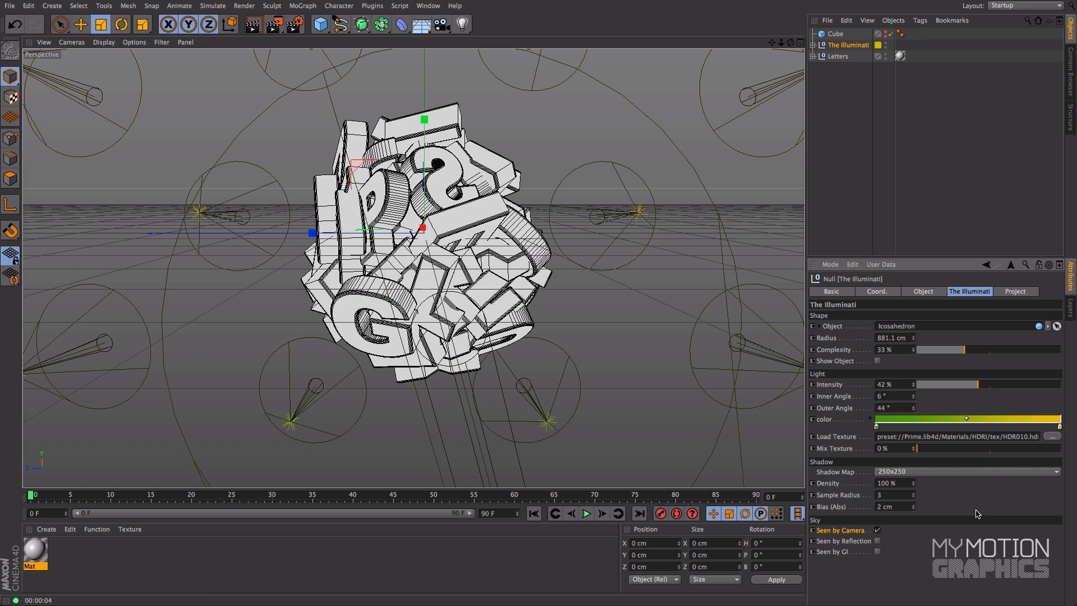
# Step: Test-render the letters under the green-to-yellow gradient and turn the view to another side of the cluster
pyautogui.moveTo(791, 43); pyautogui.dragTo(792, 48)
pyautogui.hotkey('alt', 'r')
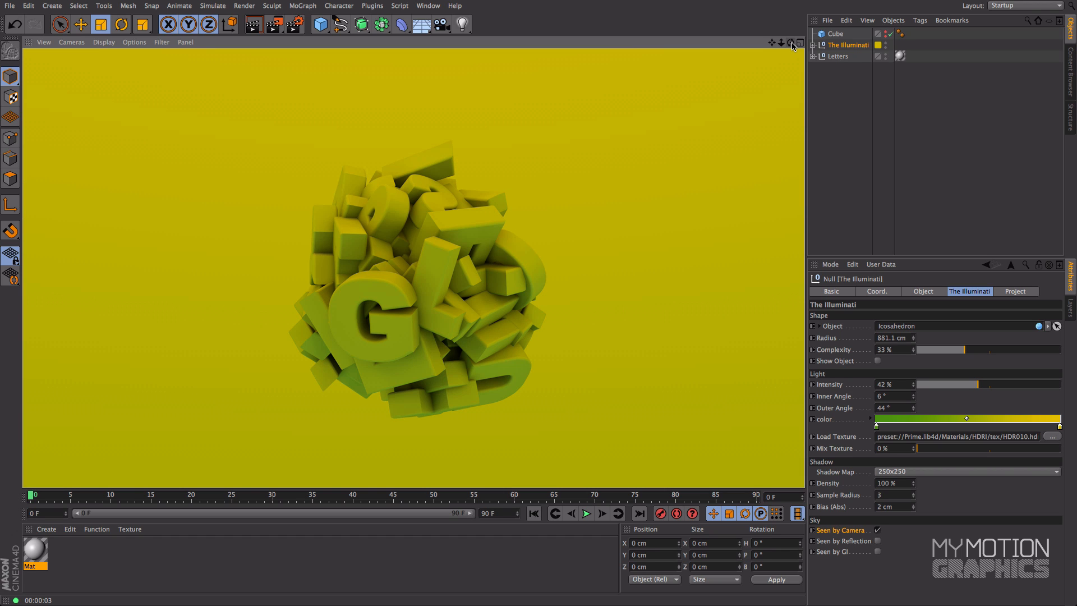
pyautogui.moveTo(792, 43); pyautogui.dragTo(589, 46)
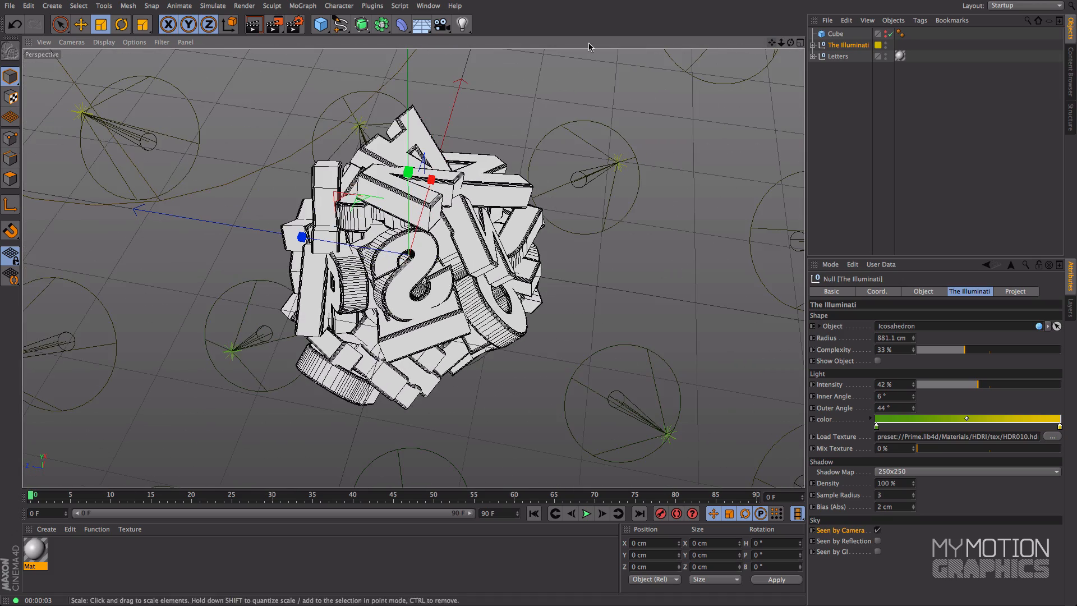
# Step: Desaturate the gradient's yellow knot to a pale yellow and test-render the cluster from different angles
pyautogui.doubleClick(1060, 427)
pyautogui.moveTo(986, 386); pyautogui.dragTo(954, 383)
pyautogui.click(1011, 499)
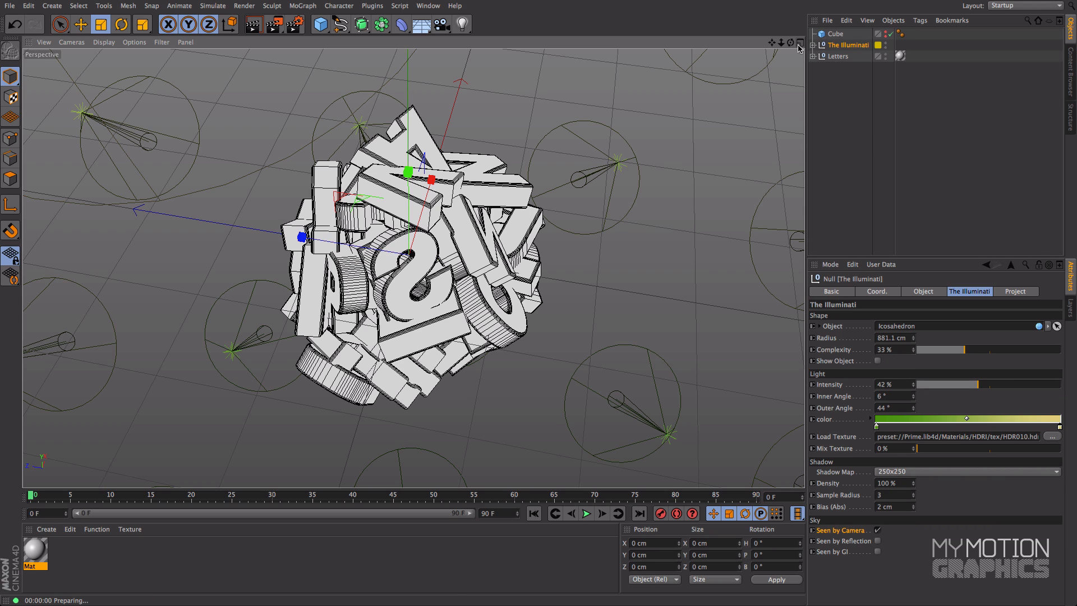
pyautogui.hotkey('alt', 'r')
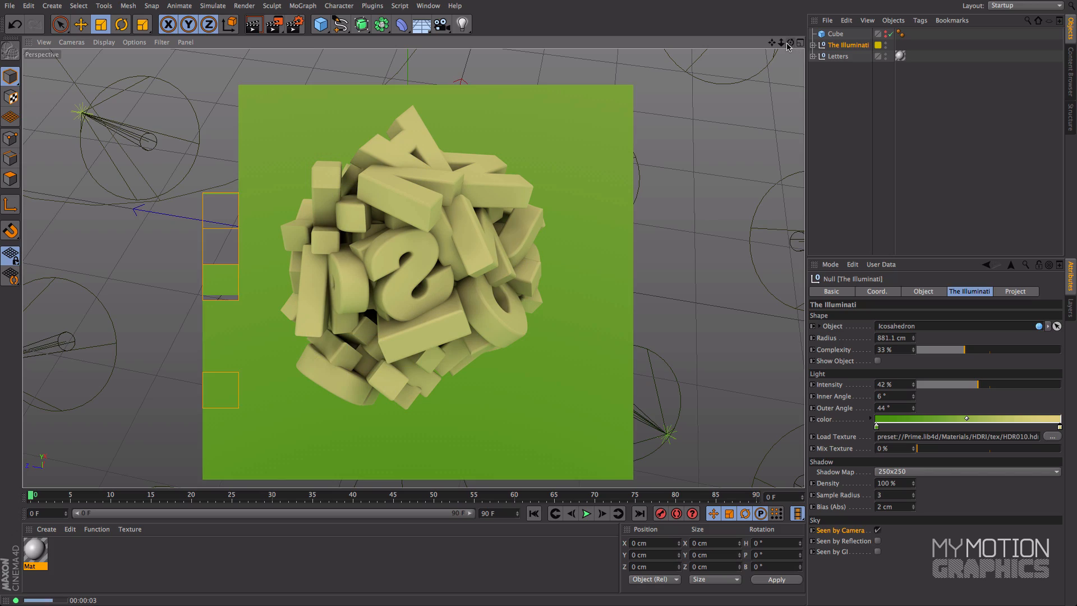
pyautogui.moveTo(791, 43); pyautogui.dragTo(771, 25)
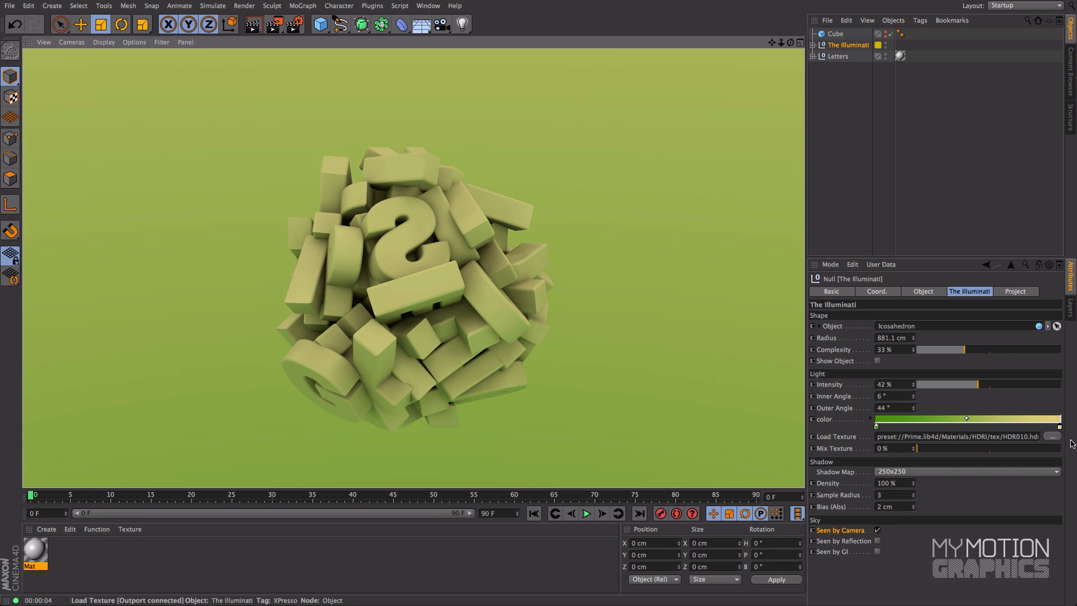
# Step: Set Mix Texture to 100%, test-render the HDR backdrop, and make the sky seen by reflection instead of by camera
pyautogui.moveTo(956, 452); pyautogui.dragTo(1073, 453)
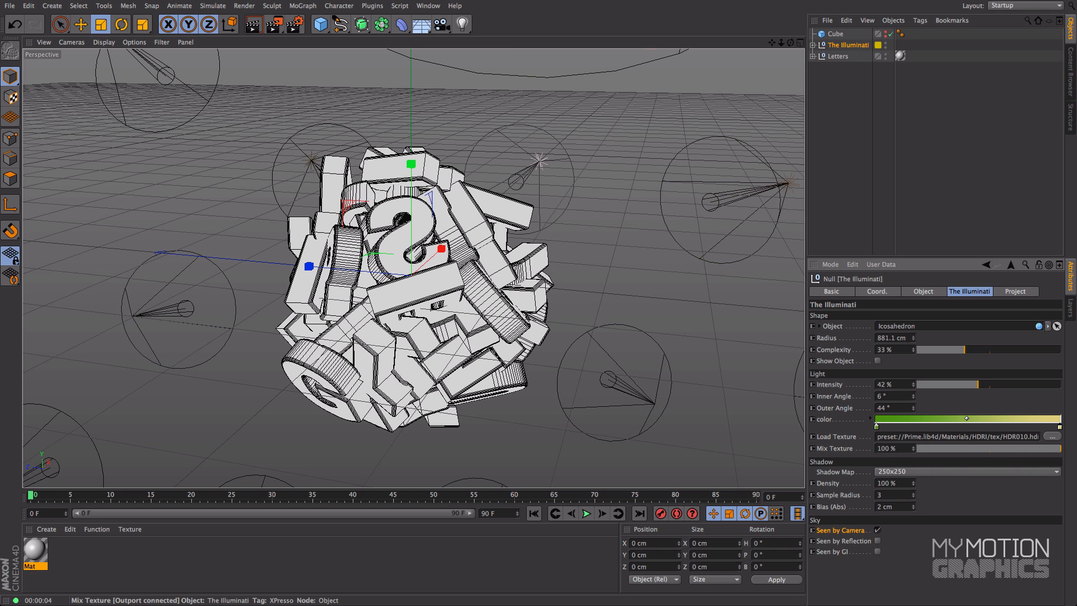
pyautogui.click(253, 28)
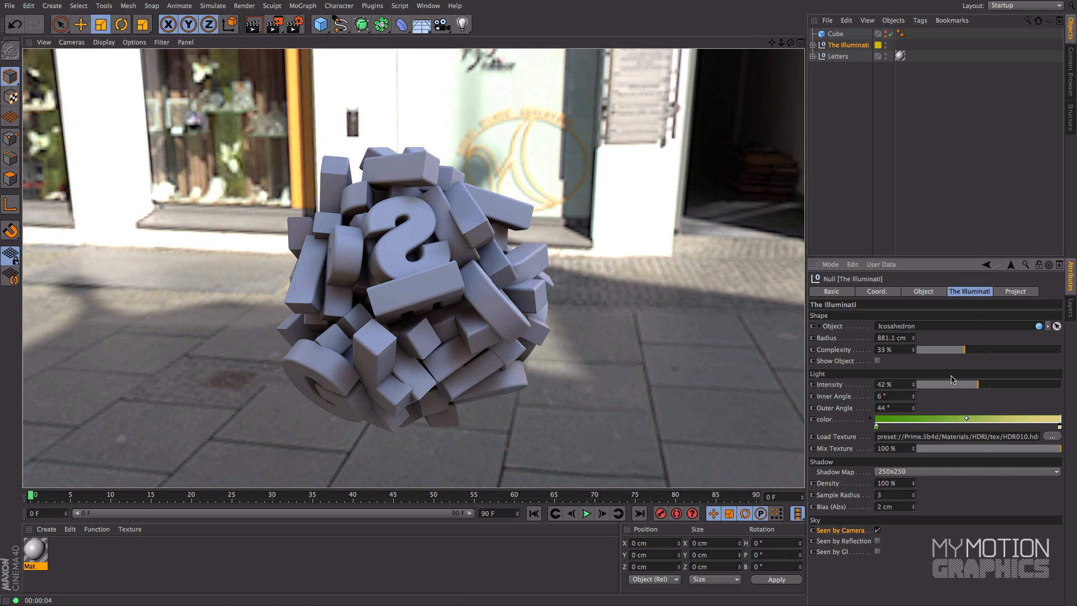
pyautogui.click(877, 531)
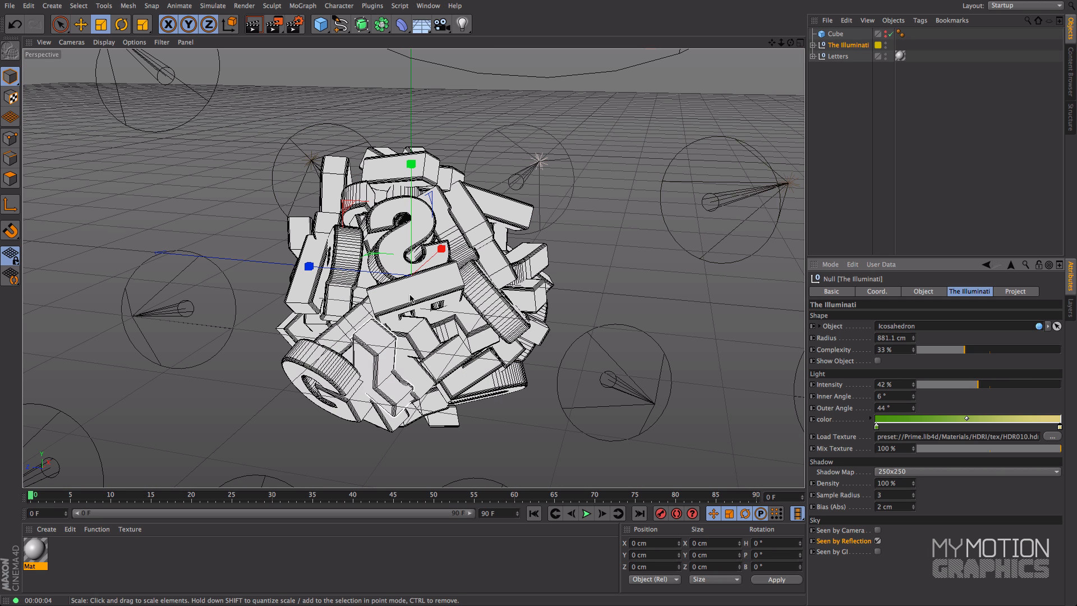
# Step: Enable the Reflection channel on the letters' material Mat and set its reflection brightness to 40%
pyautogui.click(35, 555)
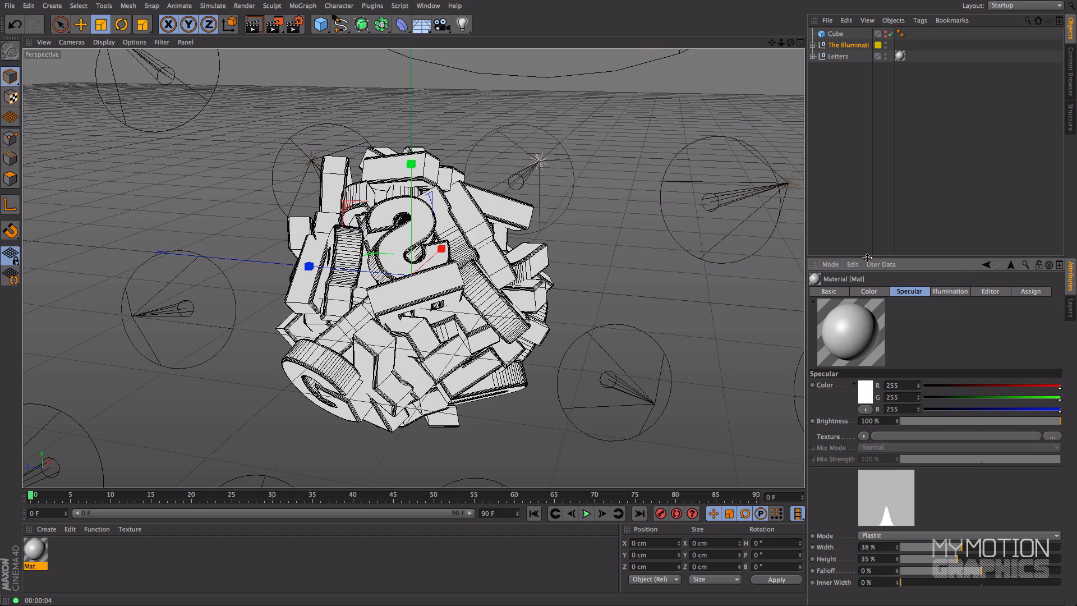
pyautogui.moveTo(870, 258); pyautogui.dragTo(870, 232)
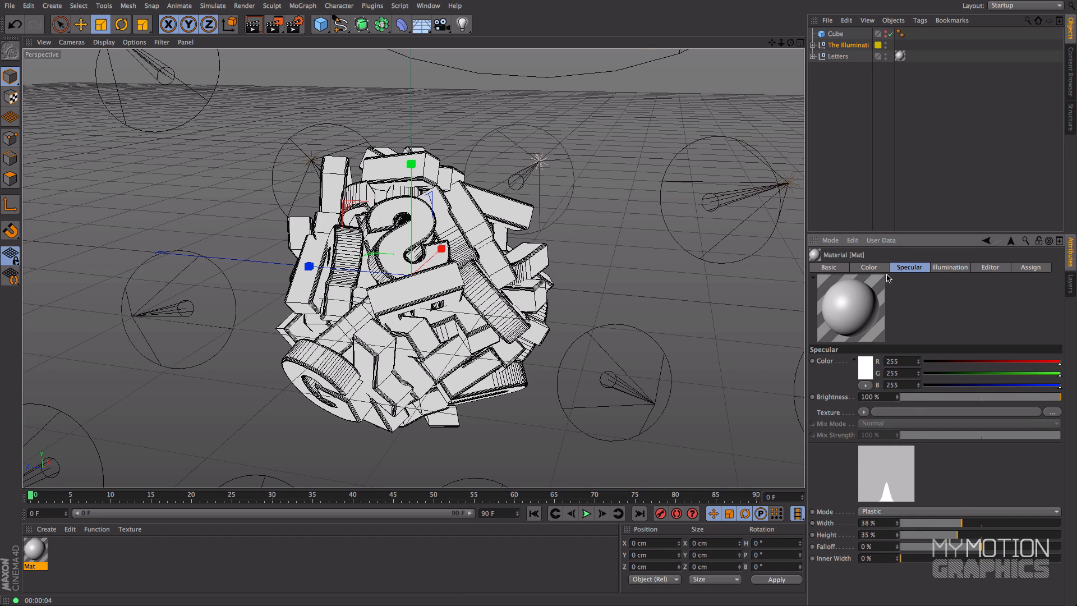
pyautogui.click(825, 267)
pyautogui.click(863, 406)
pyautogui.click(917, 270)
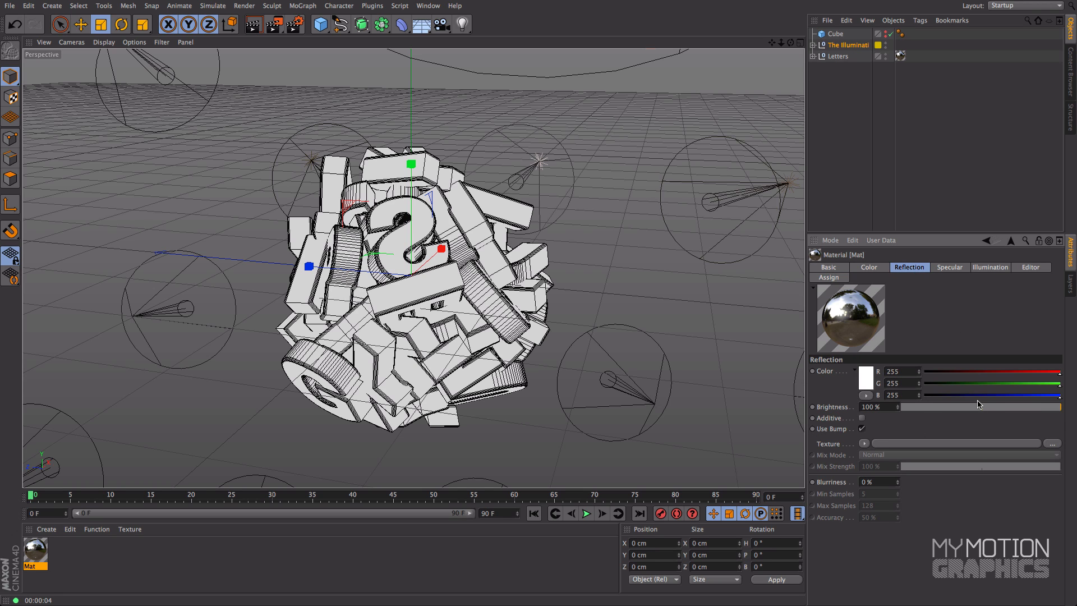
pyautogui.moveTo(994, 408); pyautogui.dragTo(967, 413)
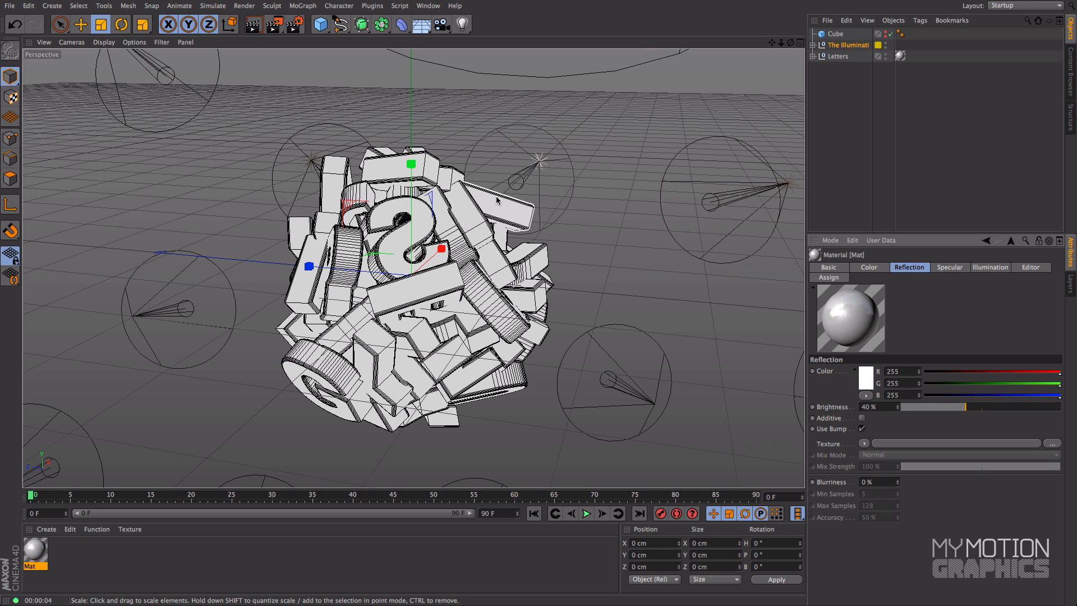
# Step: Set the Reflection Depth to 2 in the render settings options and close the settings
pyautogui.click(300, 29)
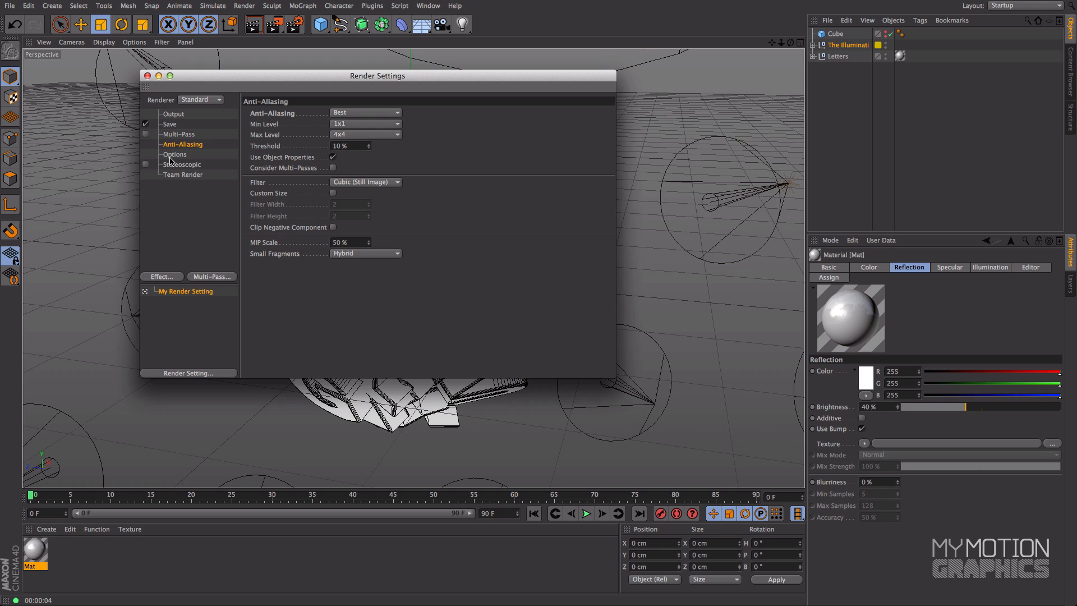
pyautogui.click(174, 155)
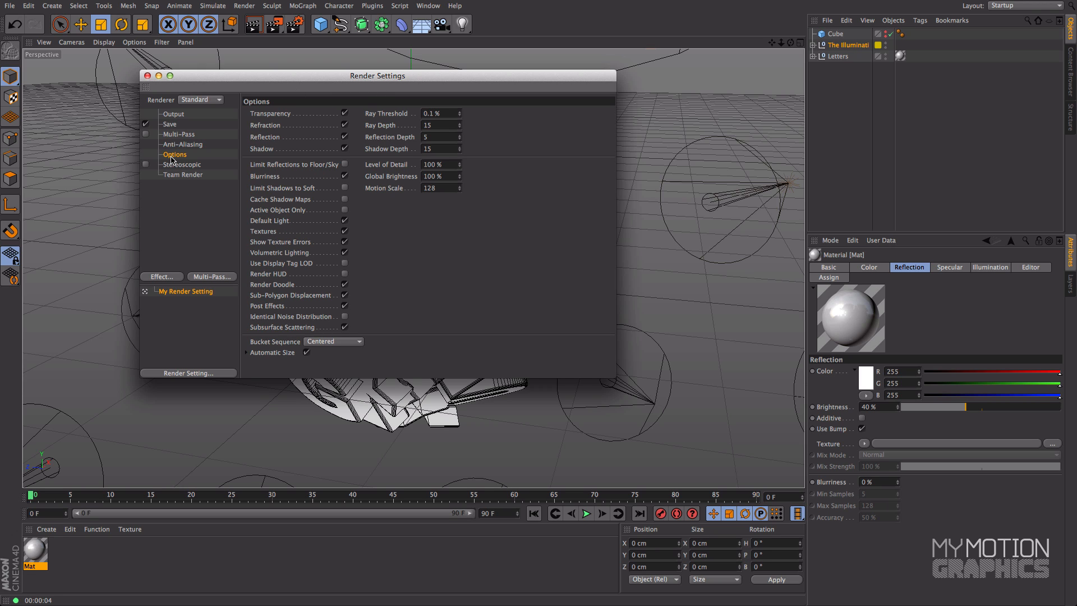
pyautogui.click(440, 137)
pyautogui.write('2')
pyautogui.press('Return')
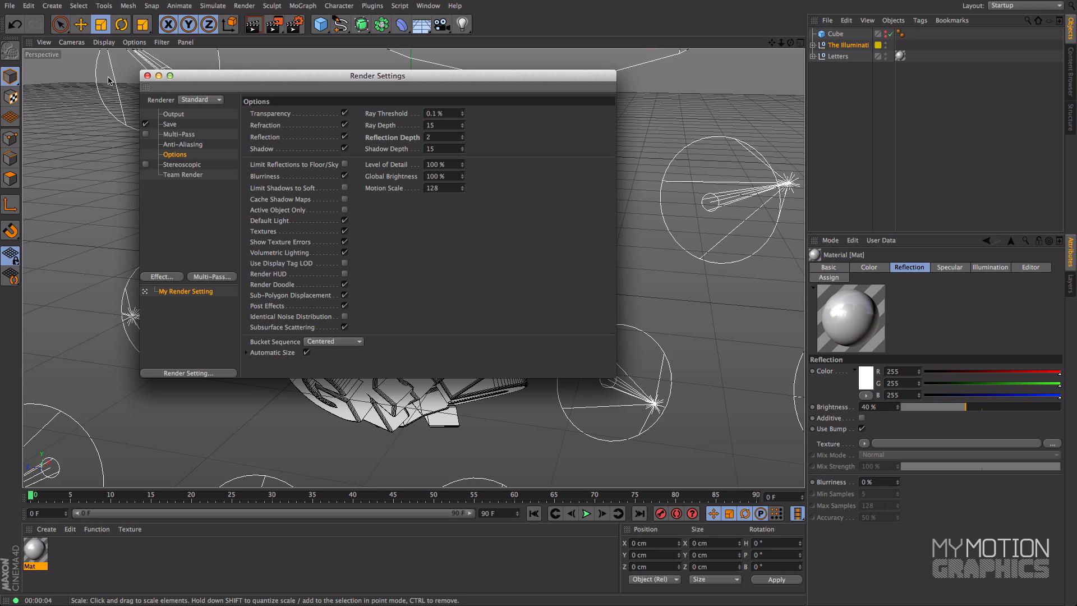
pyautogui.moveTo(187, 76); pyautogui.dragTo(570, 91)
pyautogui.click(776, 153)
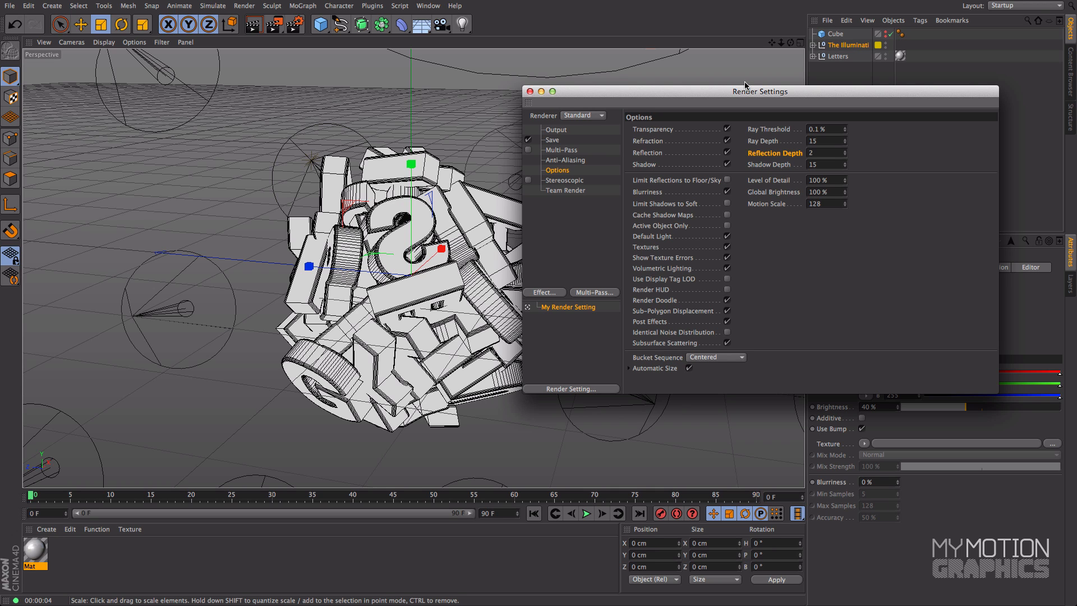
pyautogui.click(530, 91)
# Step: Reframe the letter cluster and render it to the Picture Viewer
pyautogui.moveTo(772, 42); pyautogui.dragTo(767, 14)
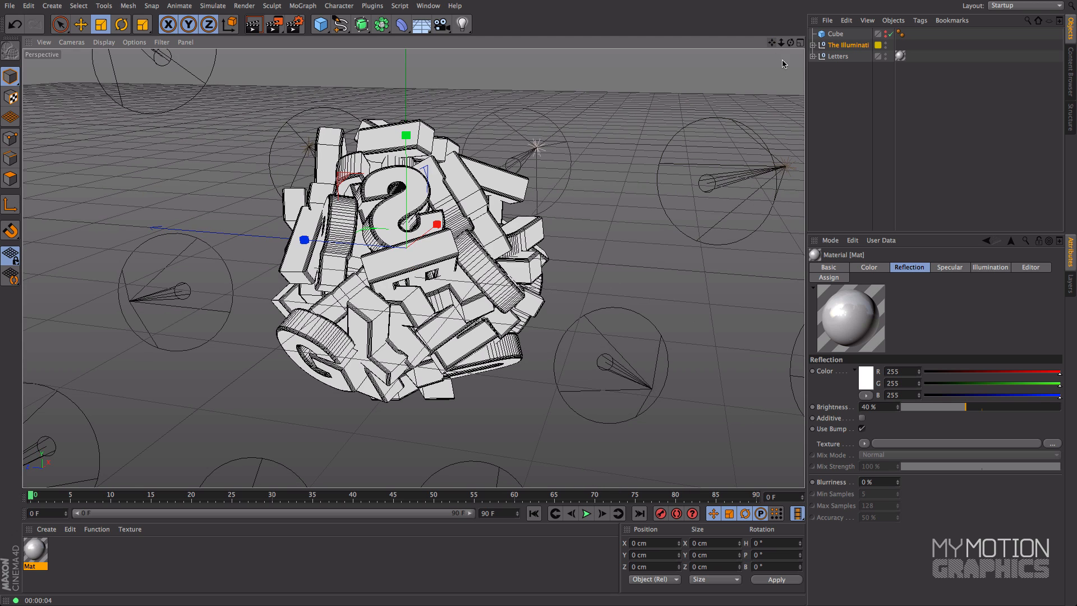
pyautogui.click(280, 31)
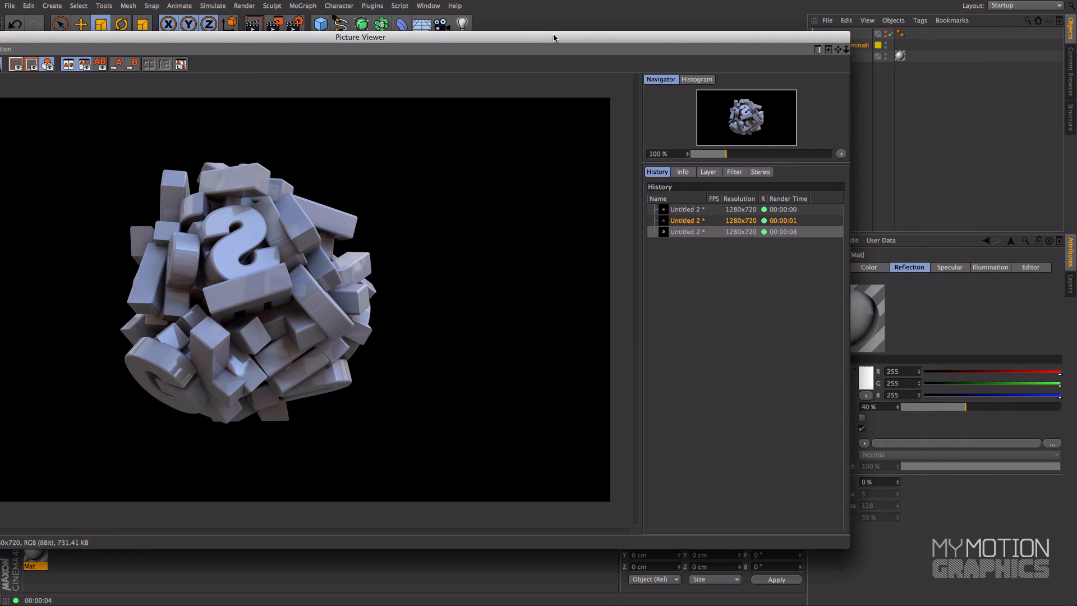
# Step: Show The Illuminati's rig attributes and close the Picture Viewer
pyautogui.moveTo(718, 56); pyautogui.dragTo(506, 27)
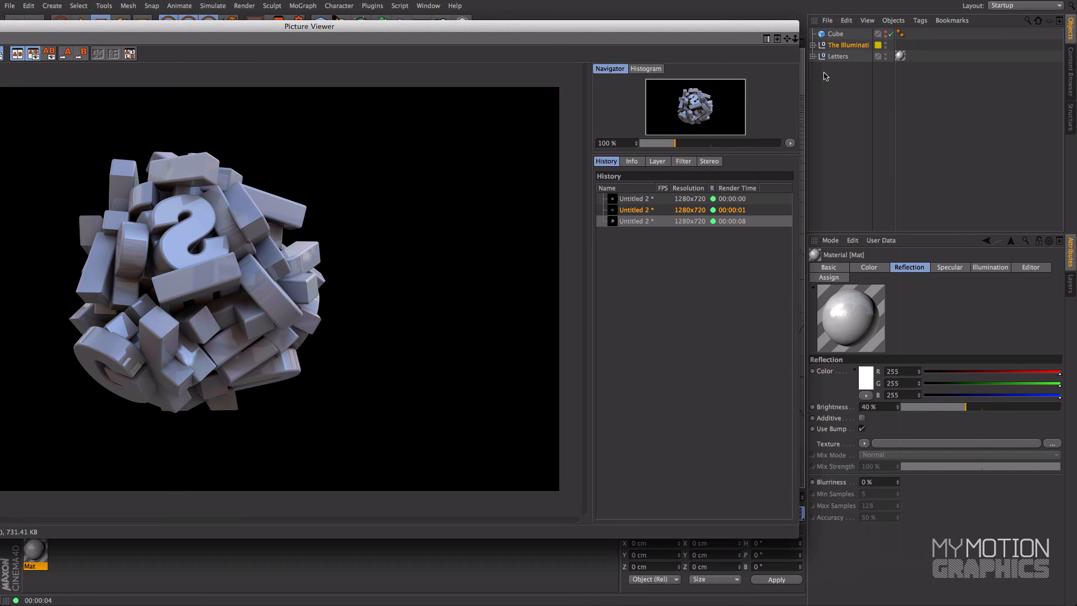
pyautogui.click(848, 45)
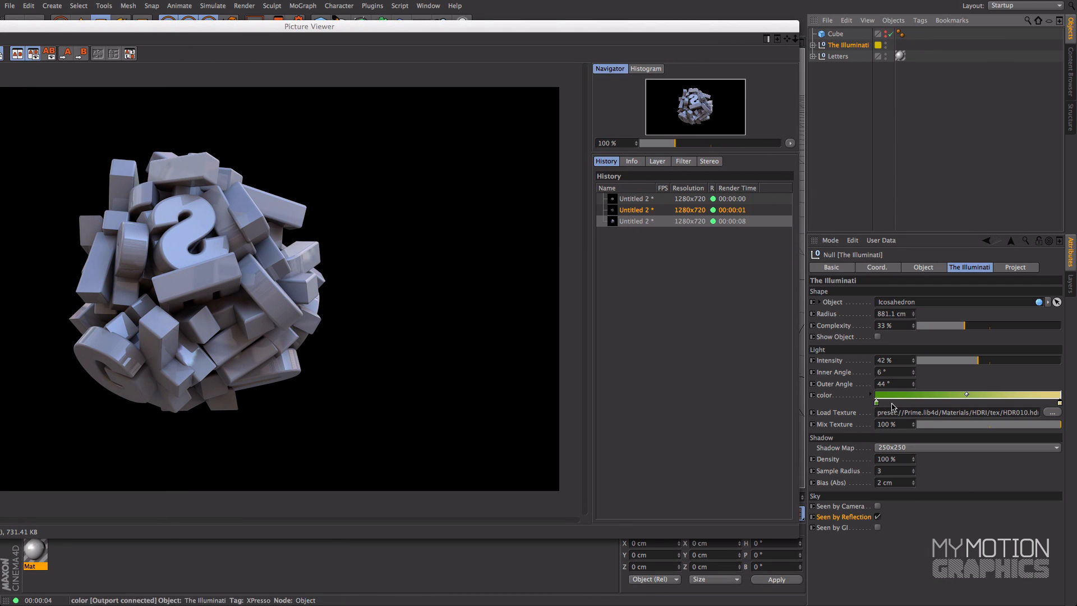
pyautogui.doubleClick(314, 28)
pyautogui.click(30, 25)
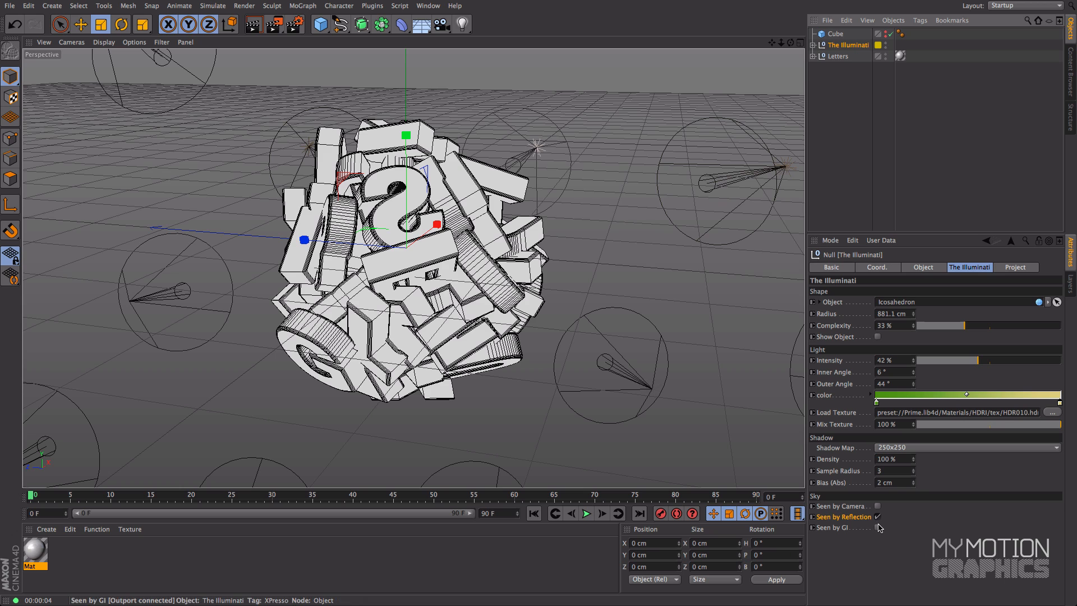
# Step: Add the Global Illumination effect to the render settings and close them
pyautogui.click(295, 24)
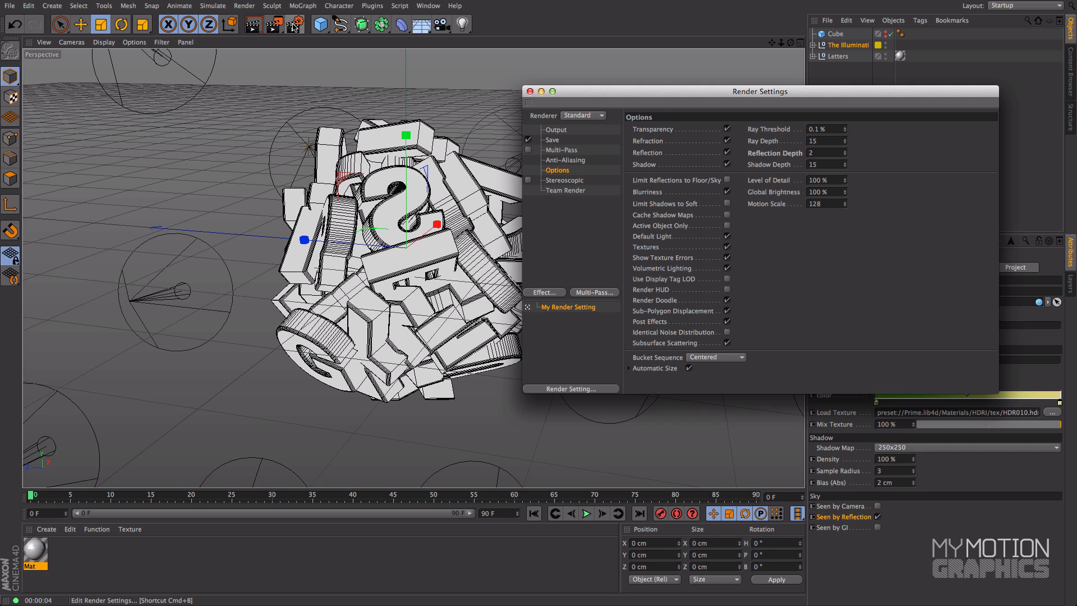
pyautogui.moveTo(626, 100); pyautogui.dragTo(398, 99)
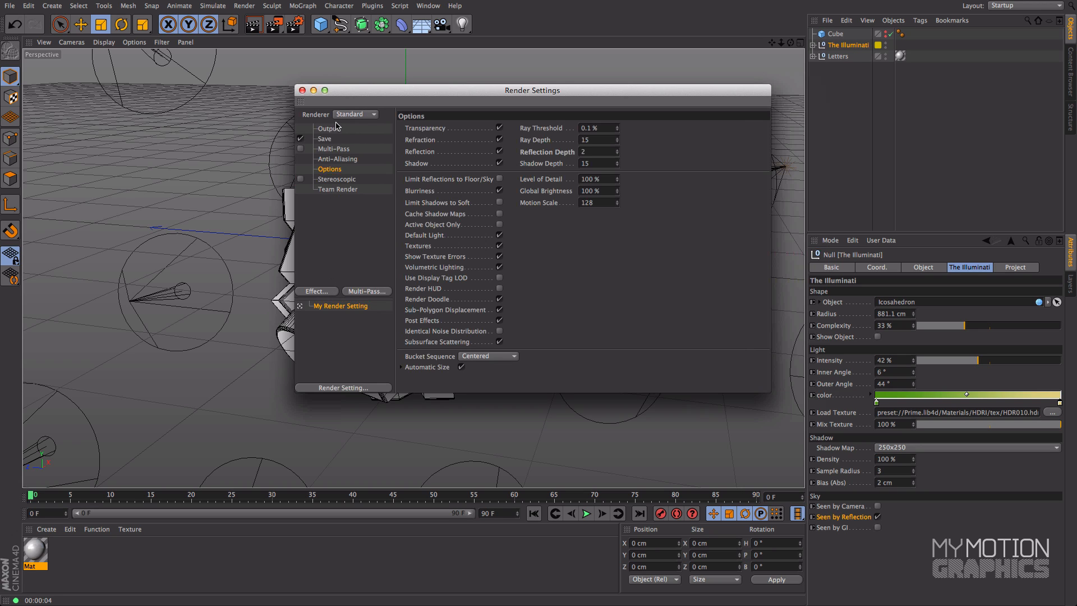
pyautogui.click(319, 291)
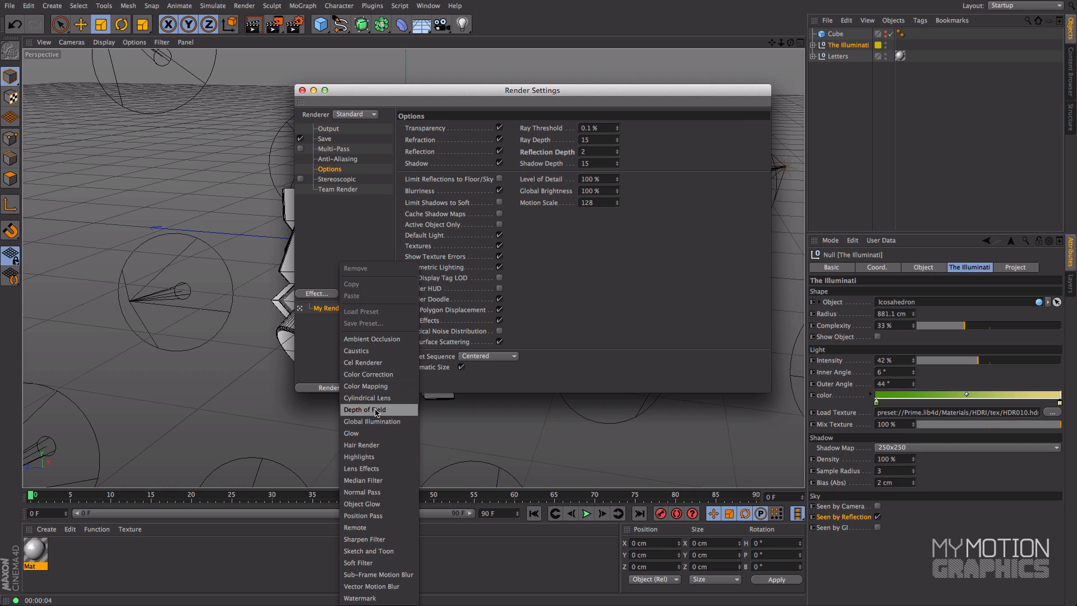
pyautogui.click(375, 421)
pyautogui.click(302, 90)
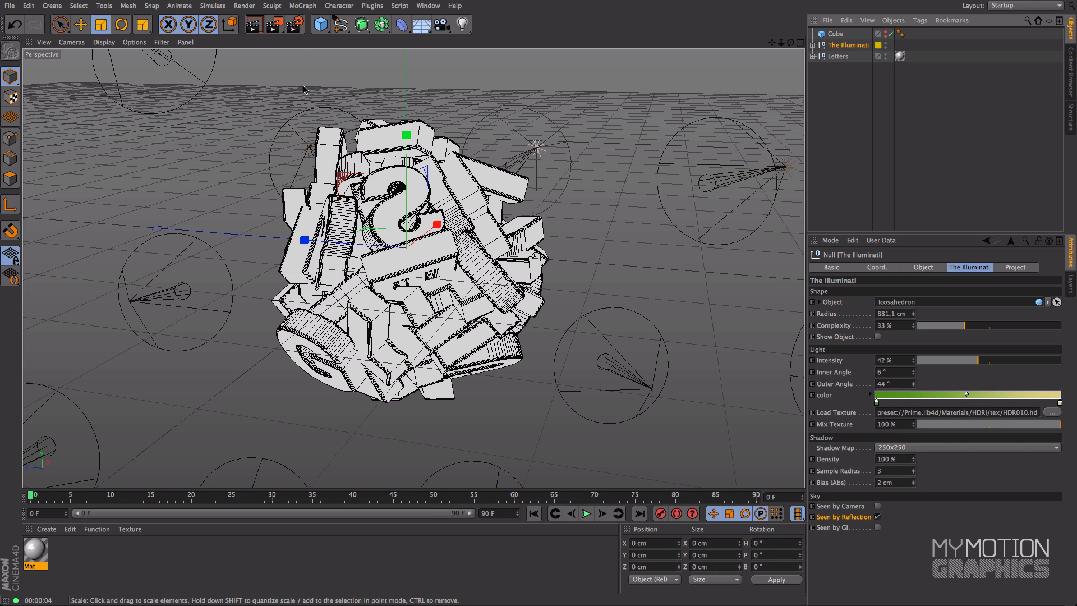
# Step: Try rendering the letter cluster with Global Illumination to the Picture Viewer, and stop the unfinished render by closing the viewer
pyautogui.click(275, 24)
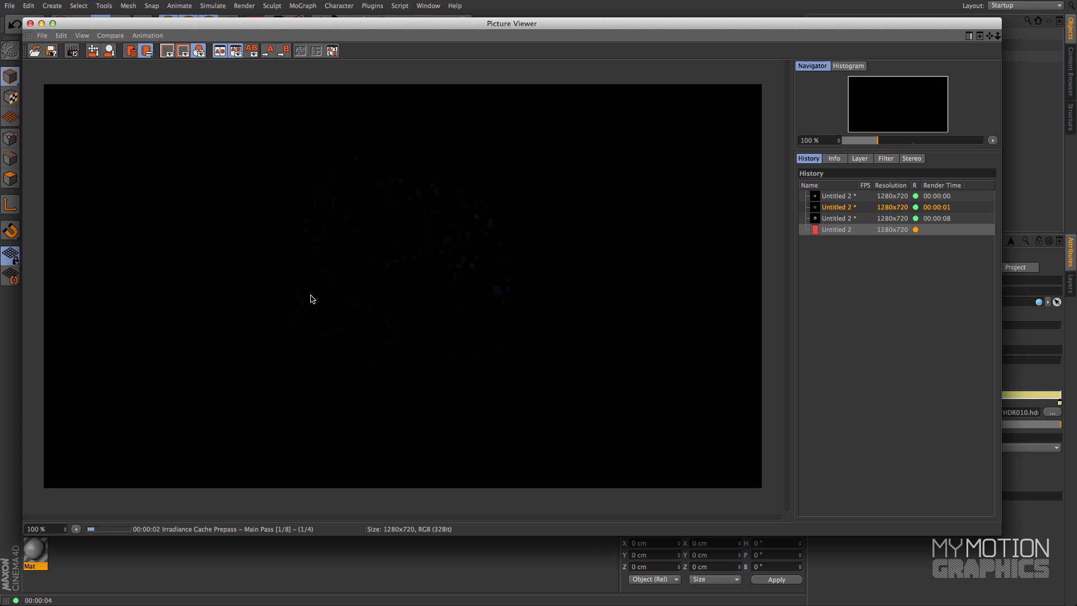
pyautogui.moveTo(536, 22); pyautogui.dragTo(354, 3)
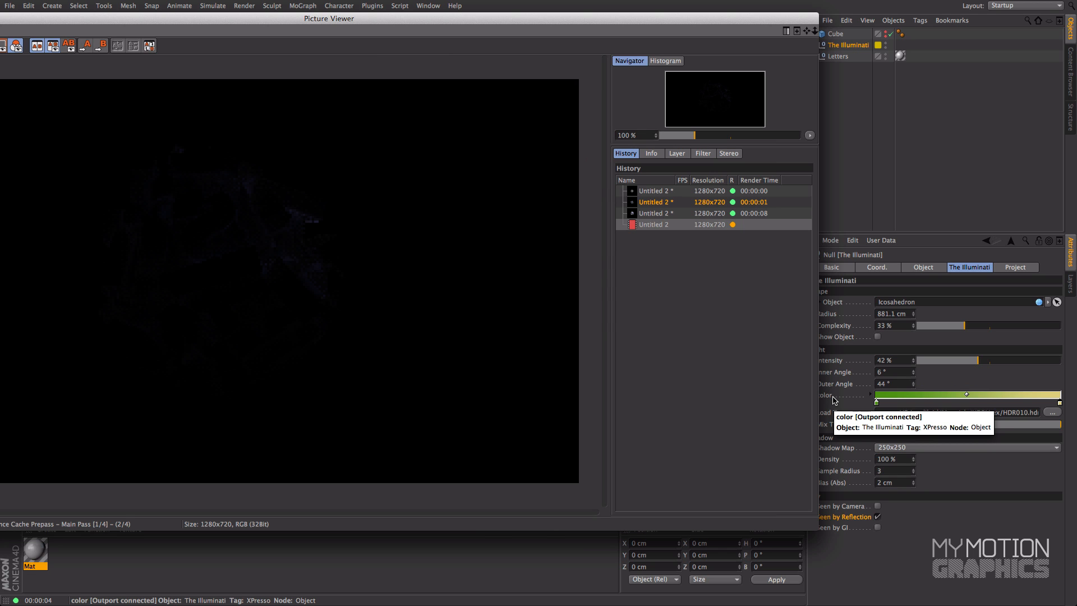
pyautogui.moveTo(464, 23)
pyautogui.mouseDown()
pyautogui.moveTo(419, 26)
pyautogui.moveTo(456, 24)
pyautogui.mouseUp()
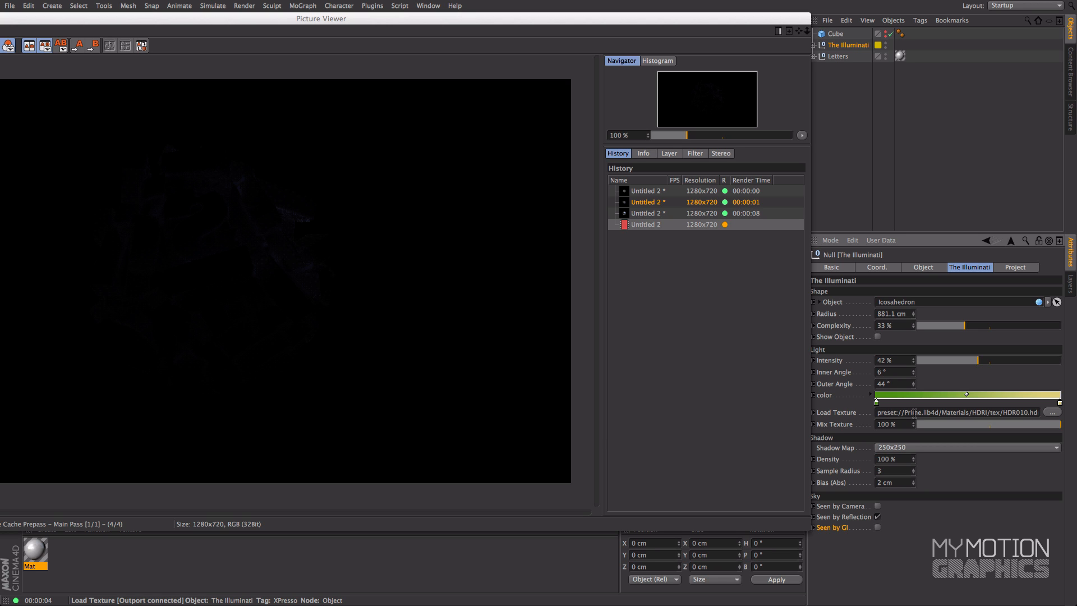
pyautogui.moveTo(384, 20); pyautogui.dragTo(372, 44)
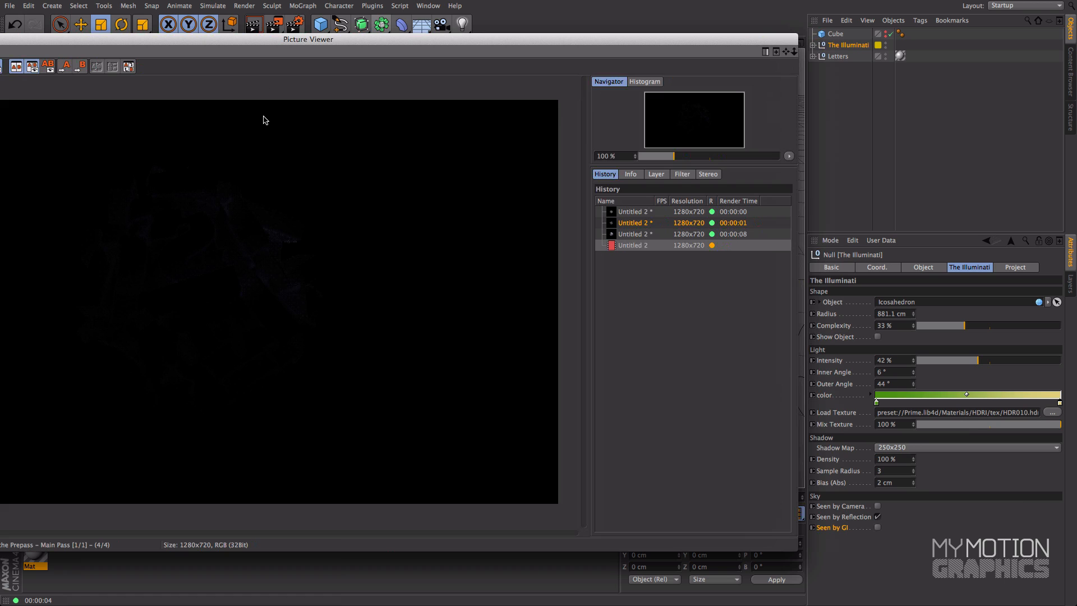
pyautogui.doubleClick(259, 39)
pyautogui.moveTo(465, 21); pyautogui.dragTo(467, 20)
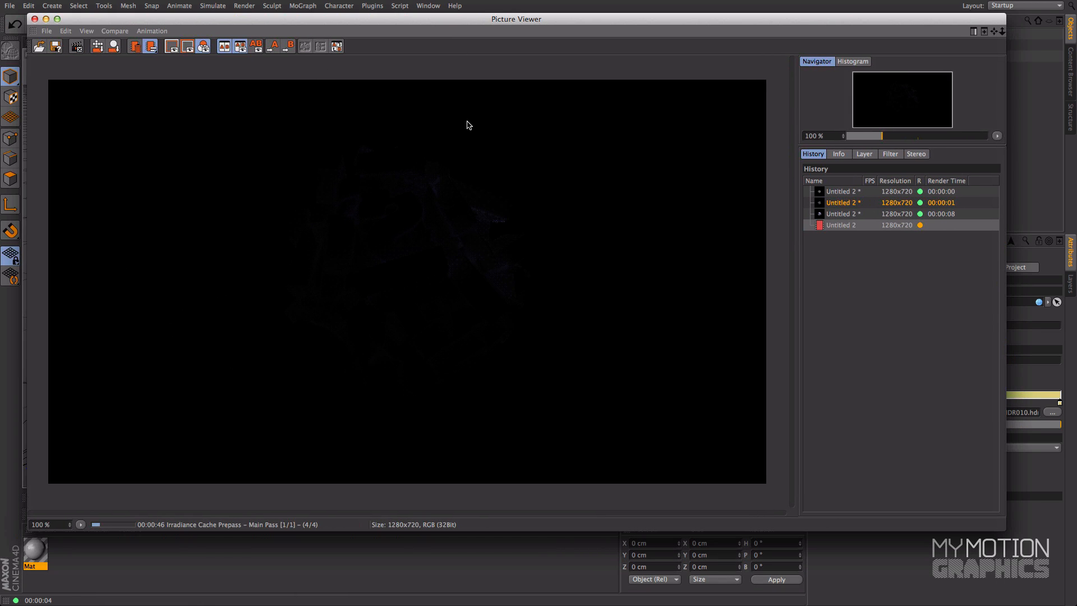
pyautogui.moveTo(456, 28); pyautogui.dragTo(365, 28)
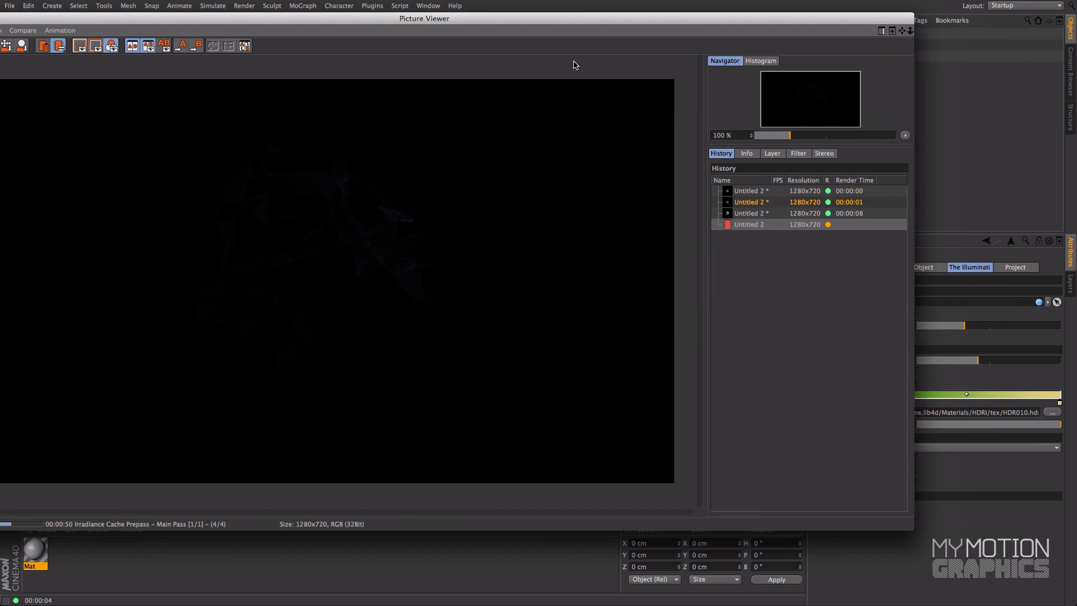
pyautogui.moveTo(595, 23); pyautogui.dragTo(417, 24)
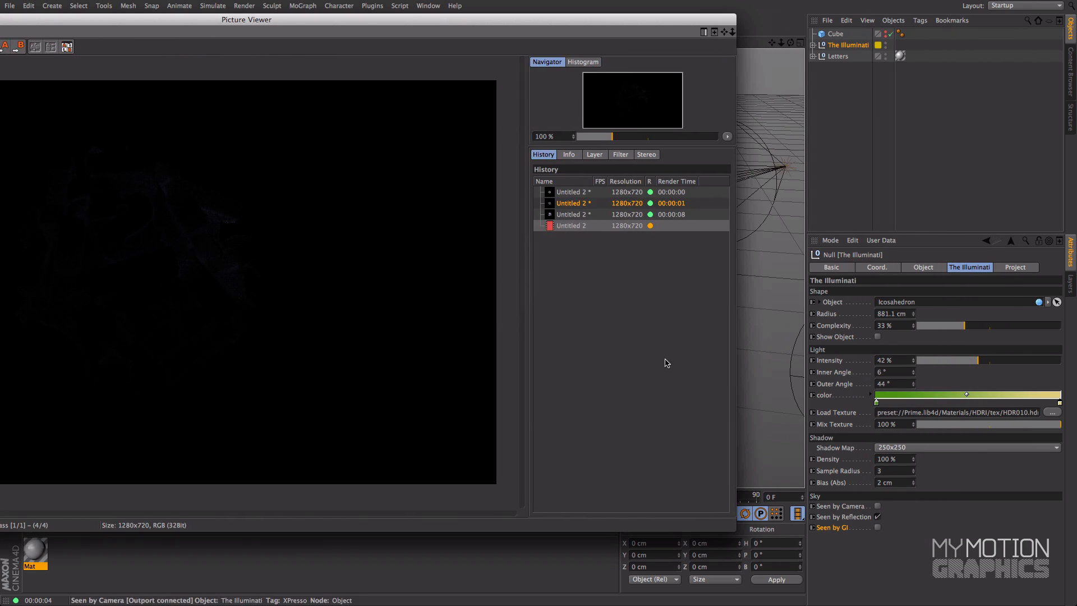
pyautogui.moveTo(404, 26); pyautogui.dragTo(619, 16)
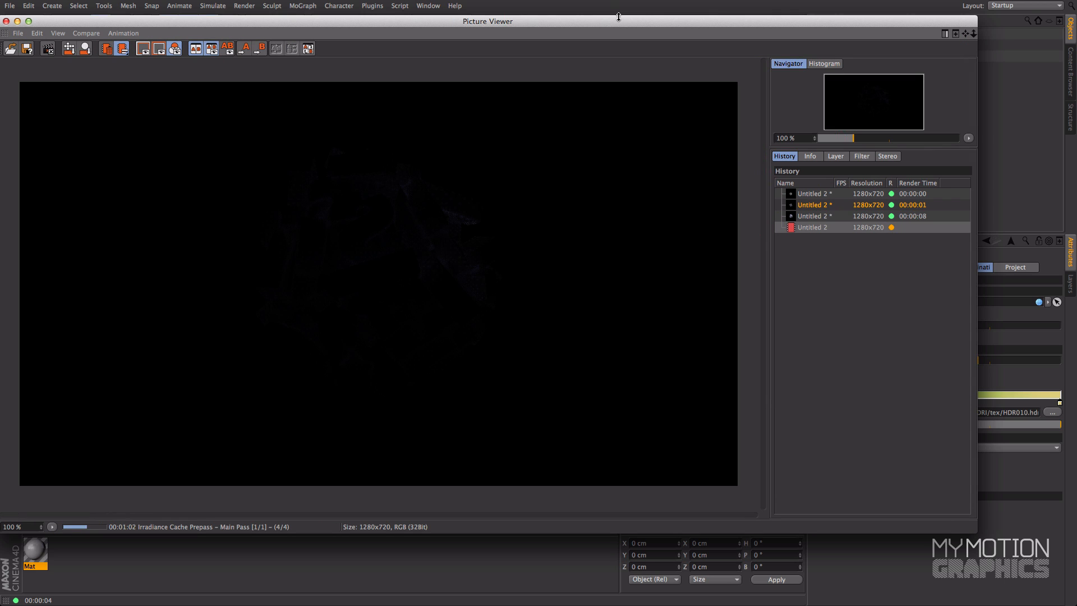
pyautogui.click(5, 21)
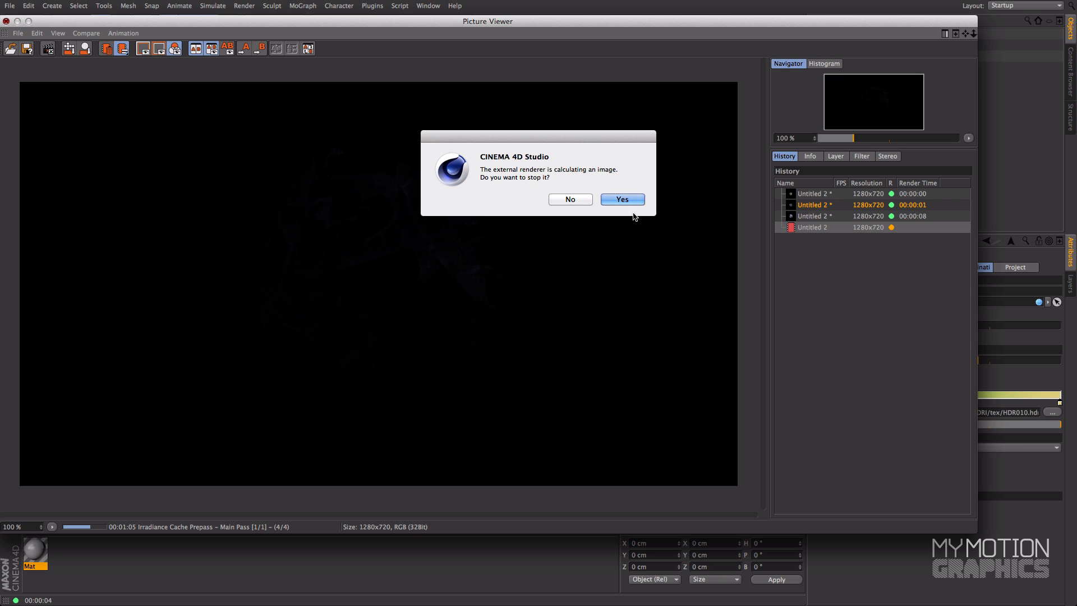
pyautogui.click(621, 199)
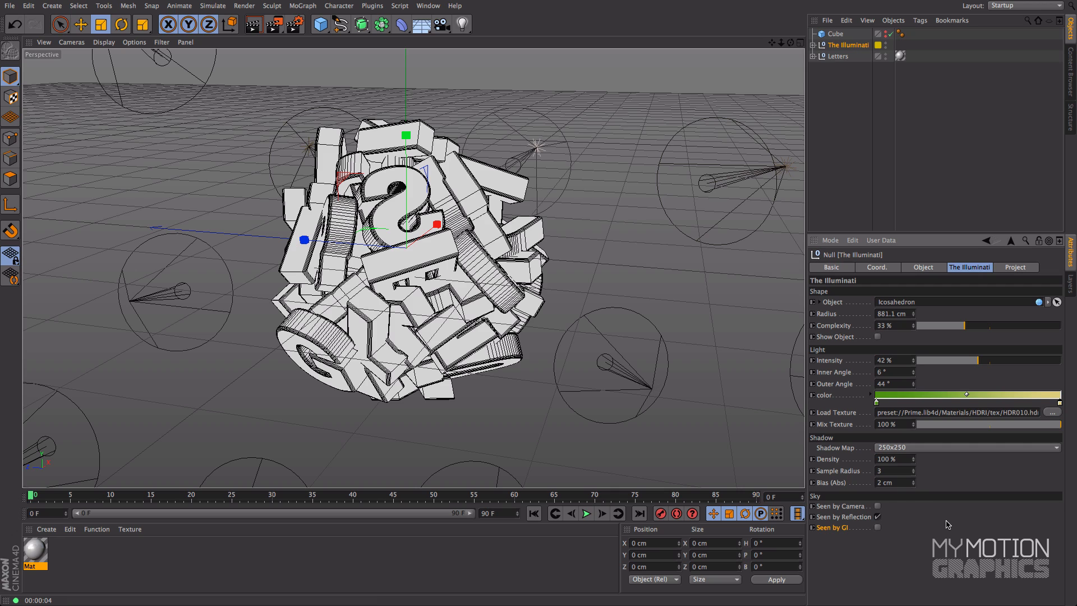
# Step: Examine the Project mode and Objects exclusion list on The Illuminati and on the Light inside its Icosahedron
pyautogui.click(1020, 267)
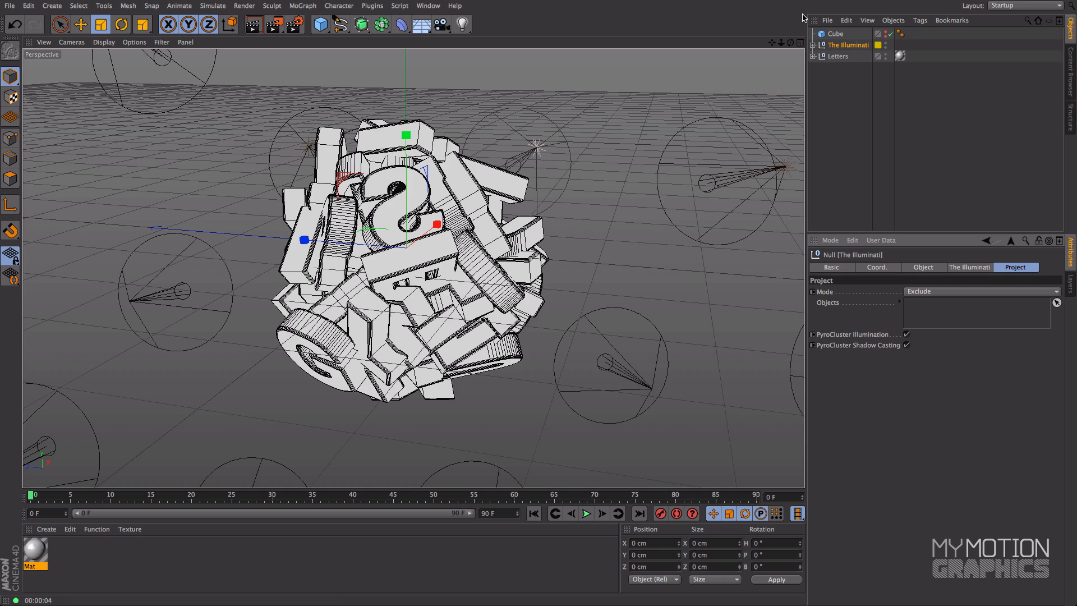
pyautogui.click(813, 45)
pyautogui.click(846, 68)
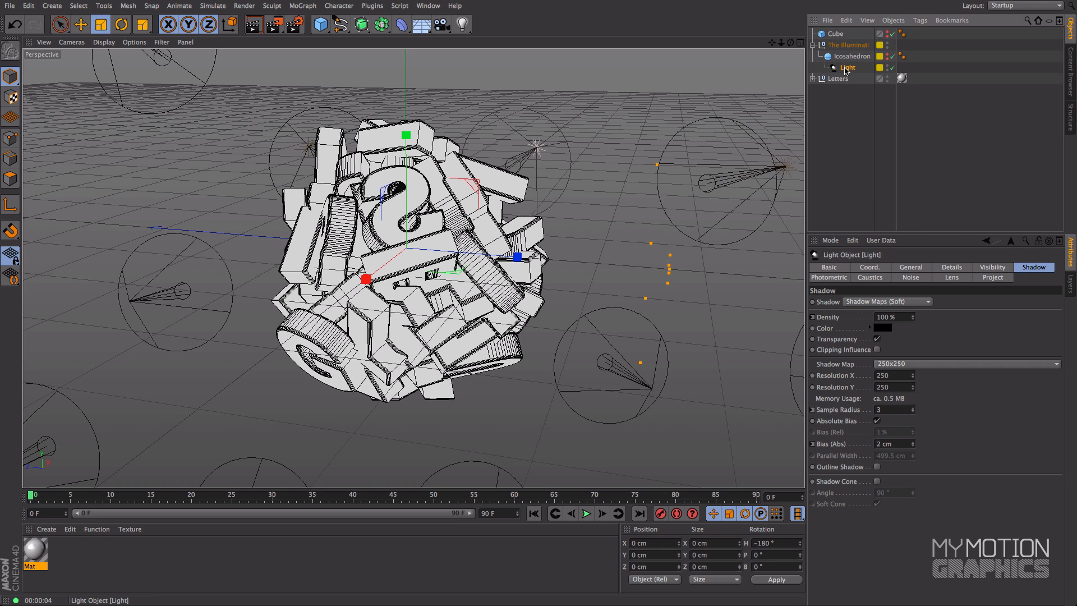
pyautogui.click(988, 279)
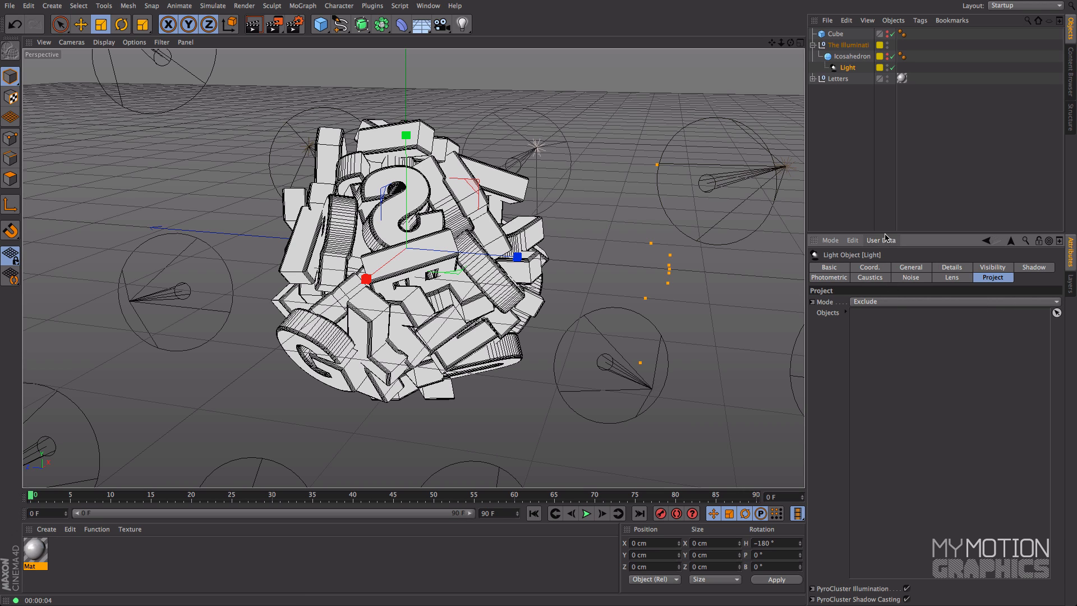
pyautogui.moveTo(885, 233); pyautogui.dragTo(885, 186)
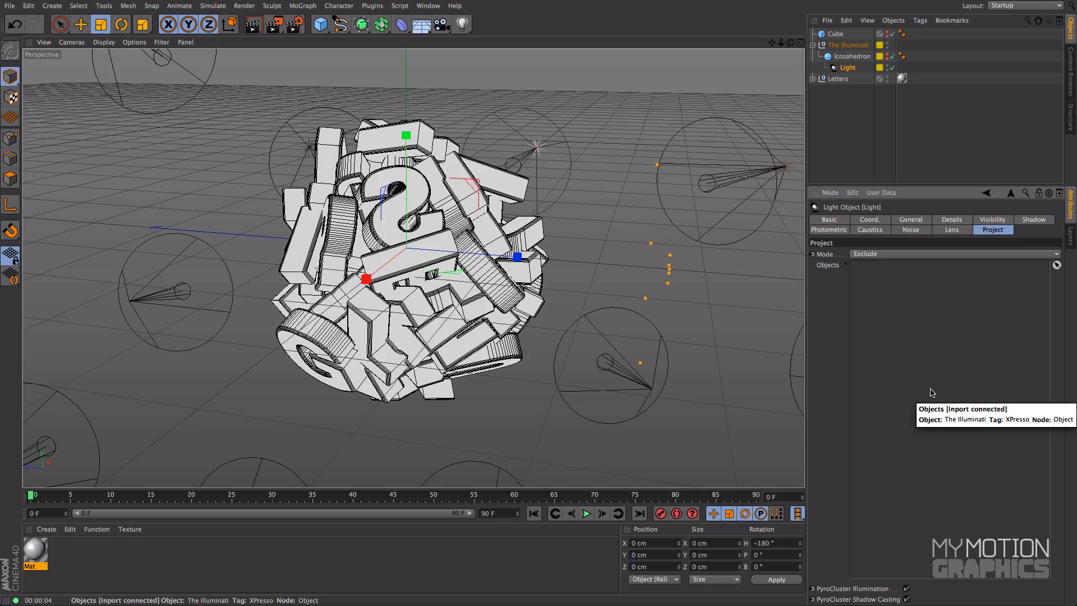
pyautogui.moveTo(784, 40); pyautogui.dragTo(756, 87)
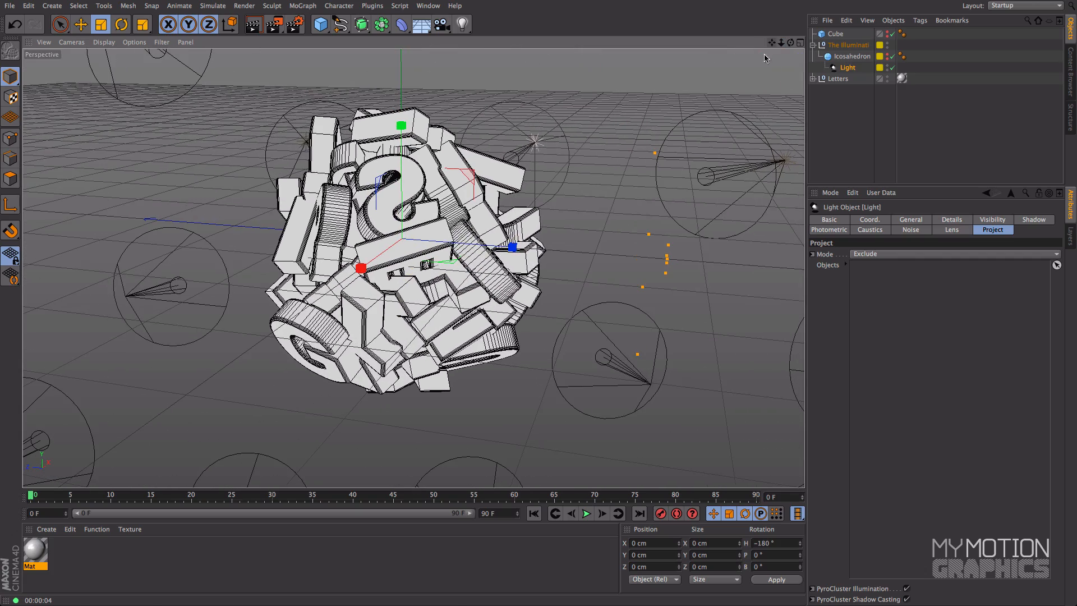
# Step: Collapse The Illuminati's hierarchy, select the rig and bring back its light, shadow and sky settings
pyautogui.click(813, 45)
pyautogui.click(847, 44)
pyautogui.click(978, 216)
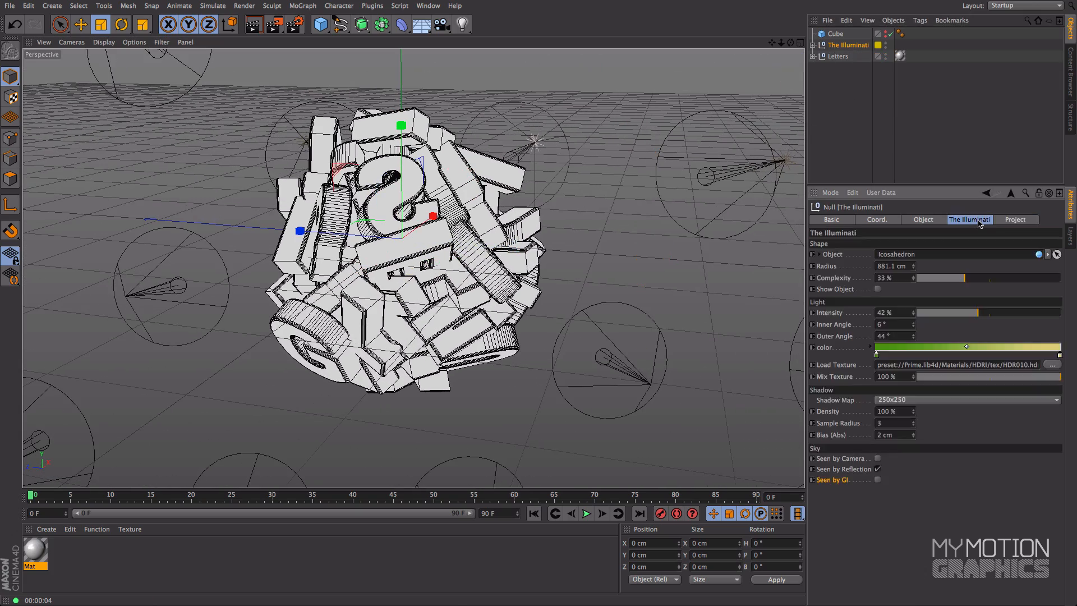